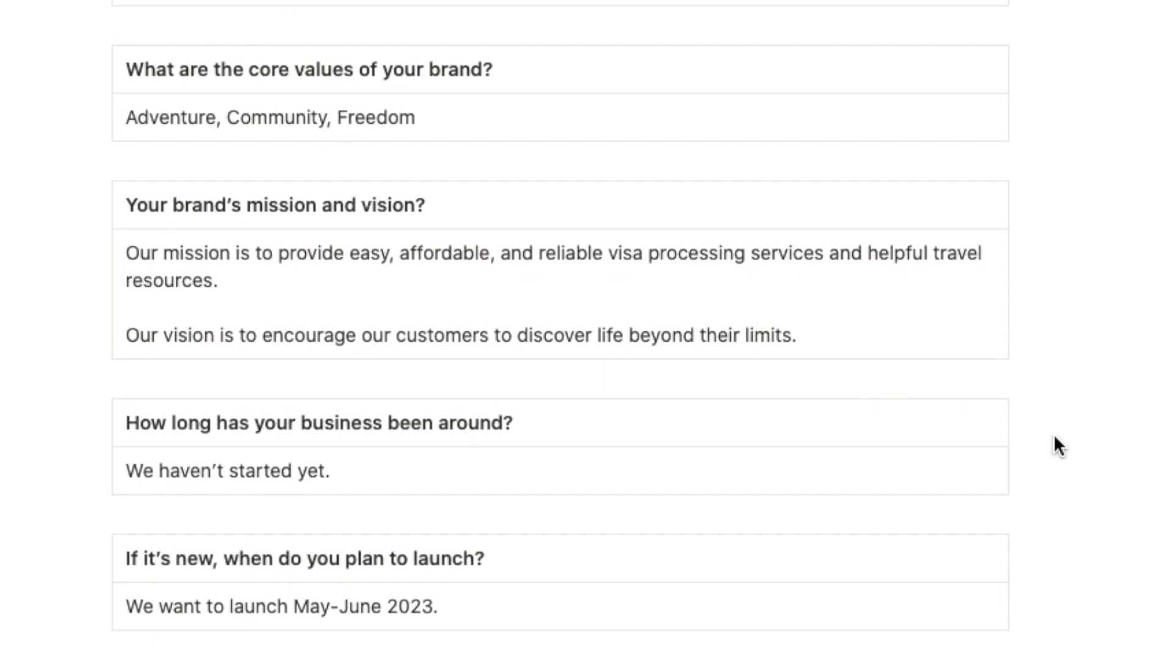
- Read the questionnaire answers on brand values, mission and vision, launch date, company size, advocacies and target market
{"action": "scroll", "coordinate": [1053, 434], "scroll_direction": "down", "scroll_amount": 10}
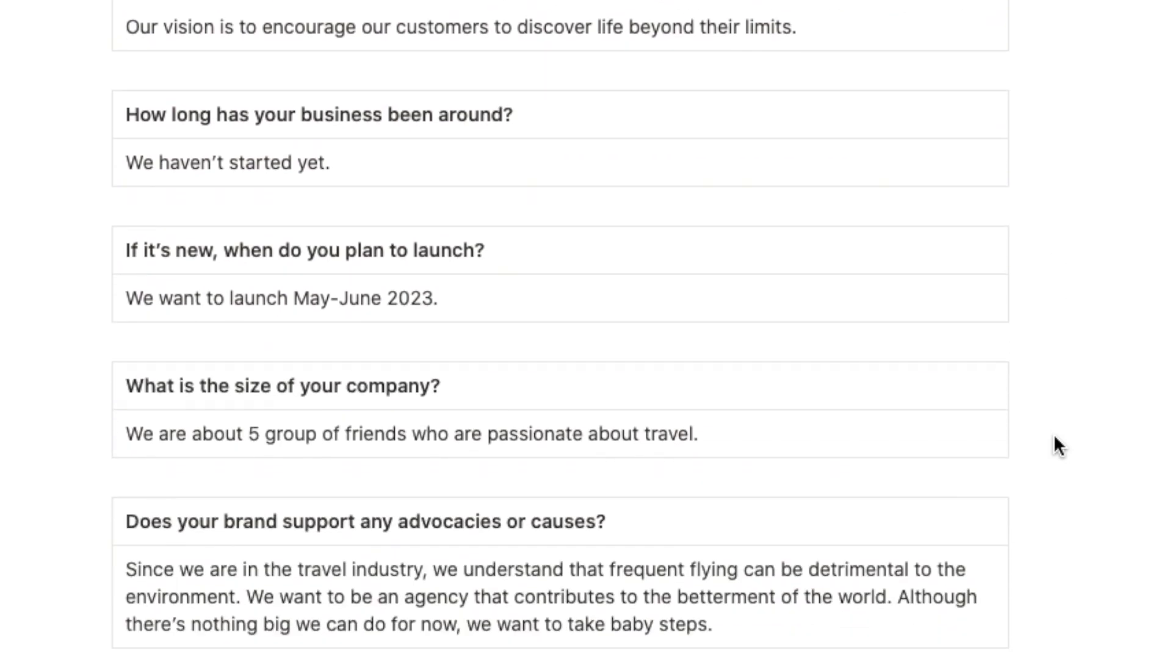
{"action": "scroll", "coordinate": [1054, 434], "scroll_direction": "down", "scroll_amount": 2}
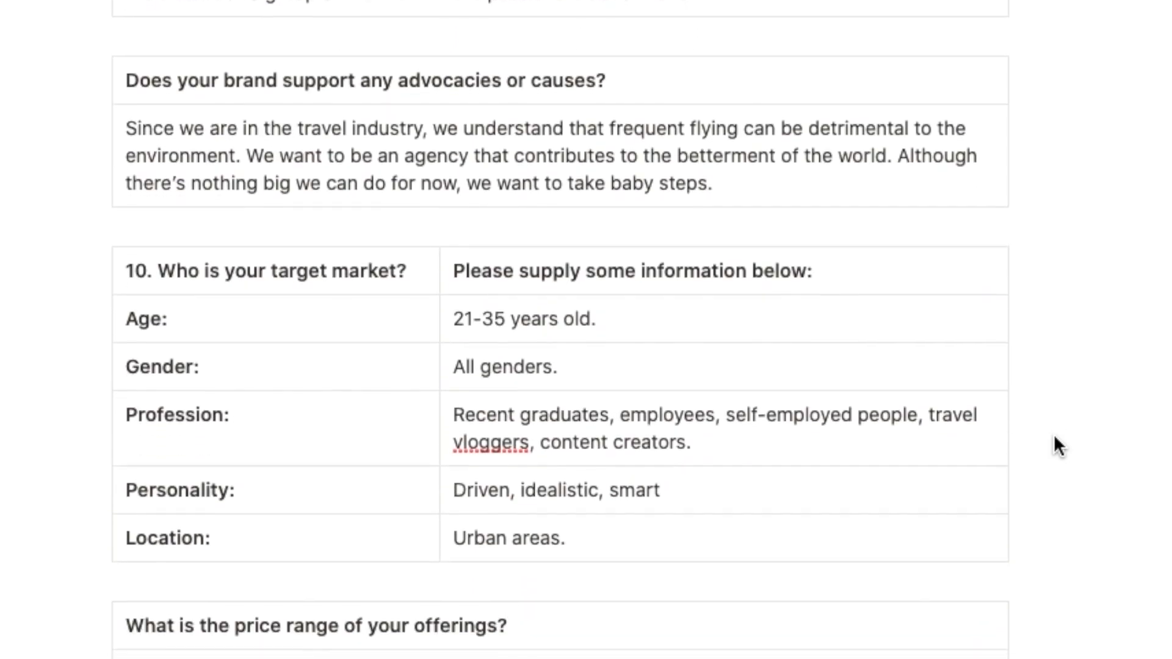
{"action": "scroll", "coordinate": [1054, 435], "scroll_direction": "down", "scroll_amount": 1}
{"action": "scroll", "coordinate": [1054, 435], "scroll_direction": "up", "scroll_amount": 1}
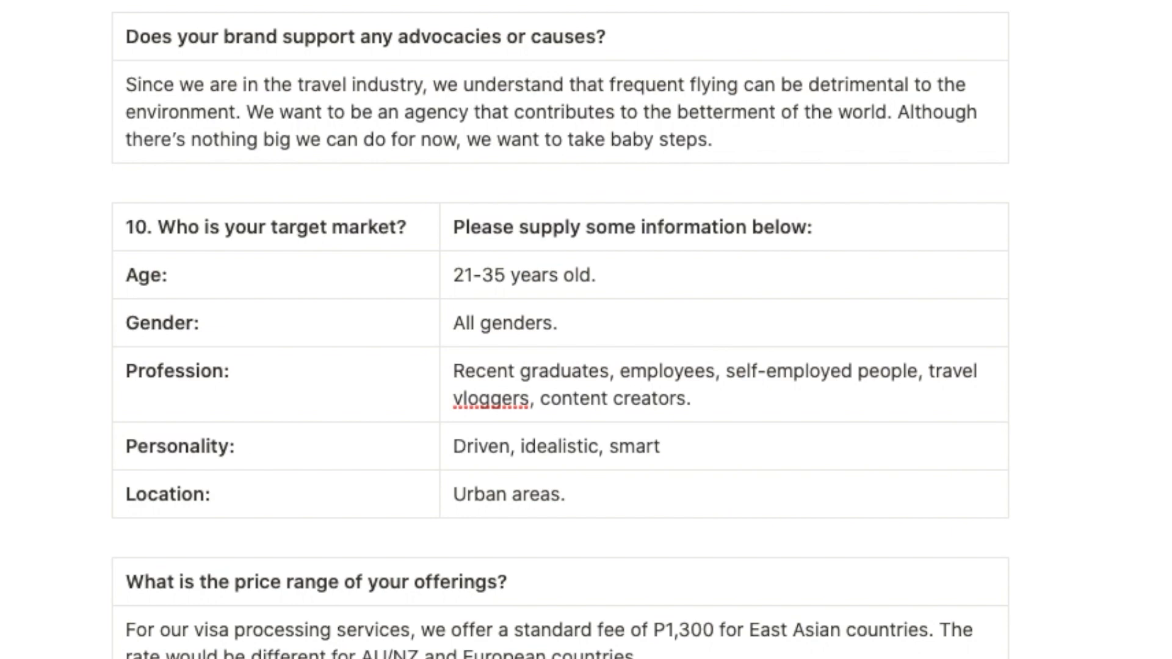
{"action": "scroll", "coordinate": [1164, 467], "scroll_direction": "down", "scroll_amount": 5}
{"action": "scroll", "coordinate": [900, 342], "scroll_direction": "down", "scroll_amount": 1}
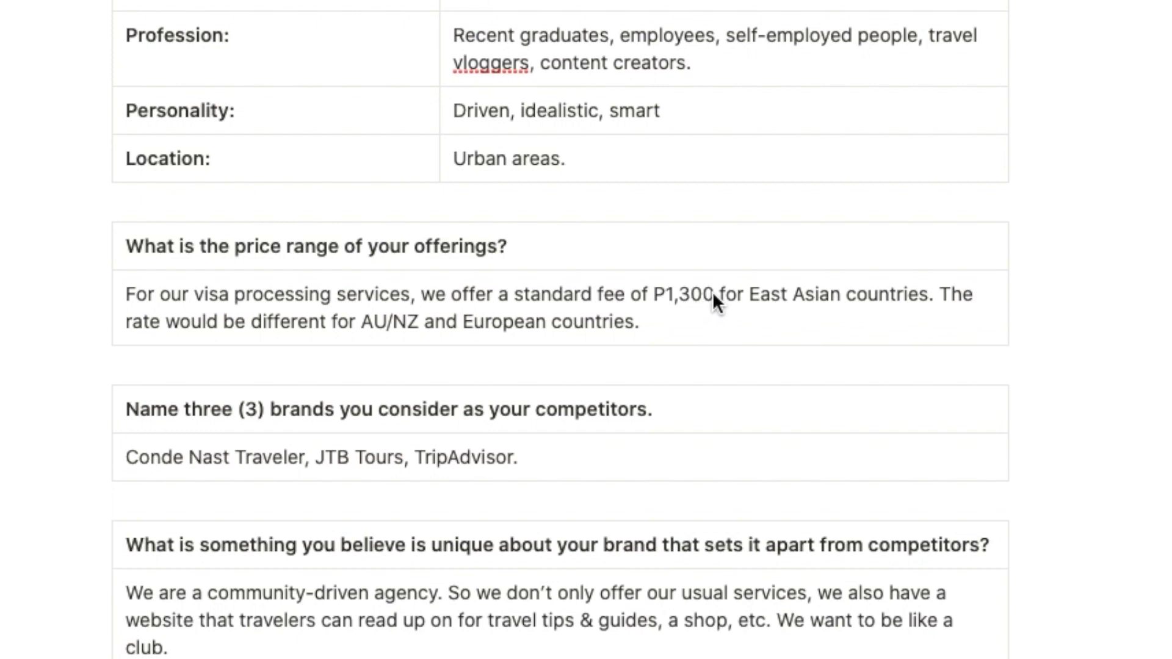
- Add the dollar equivalent "(USD20)" after P1,300 in the price range answer
{"action": "left_click", "coordinate": [725, 308]}
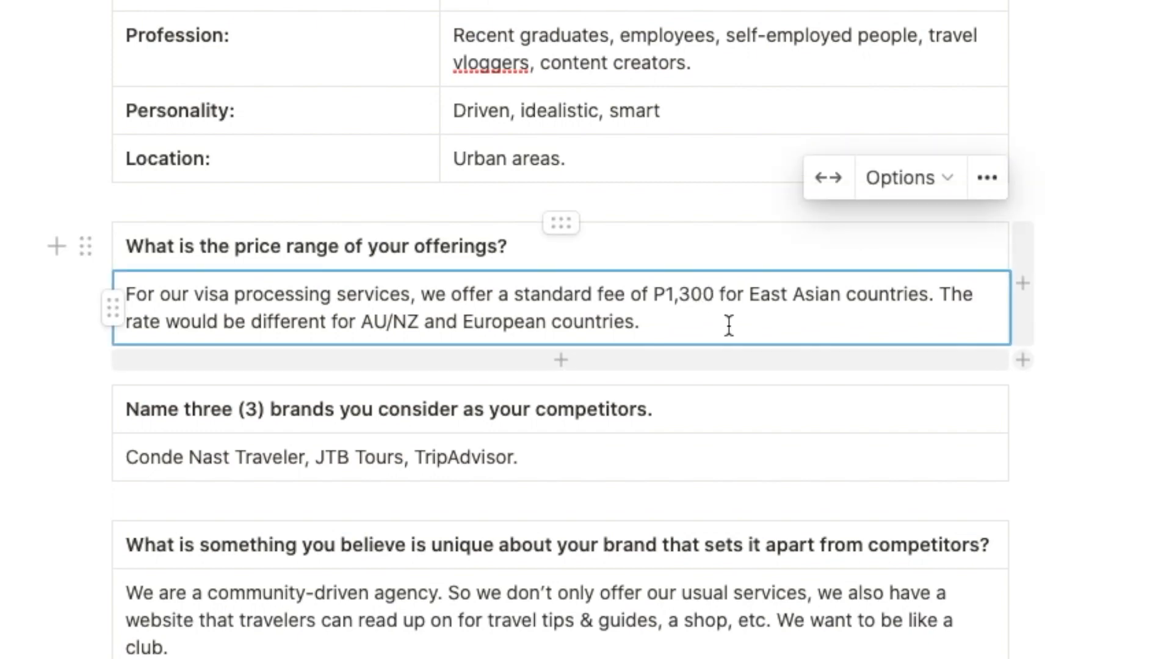
{"action": "type", "text": "(USD"}
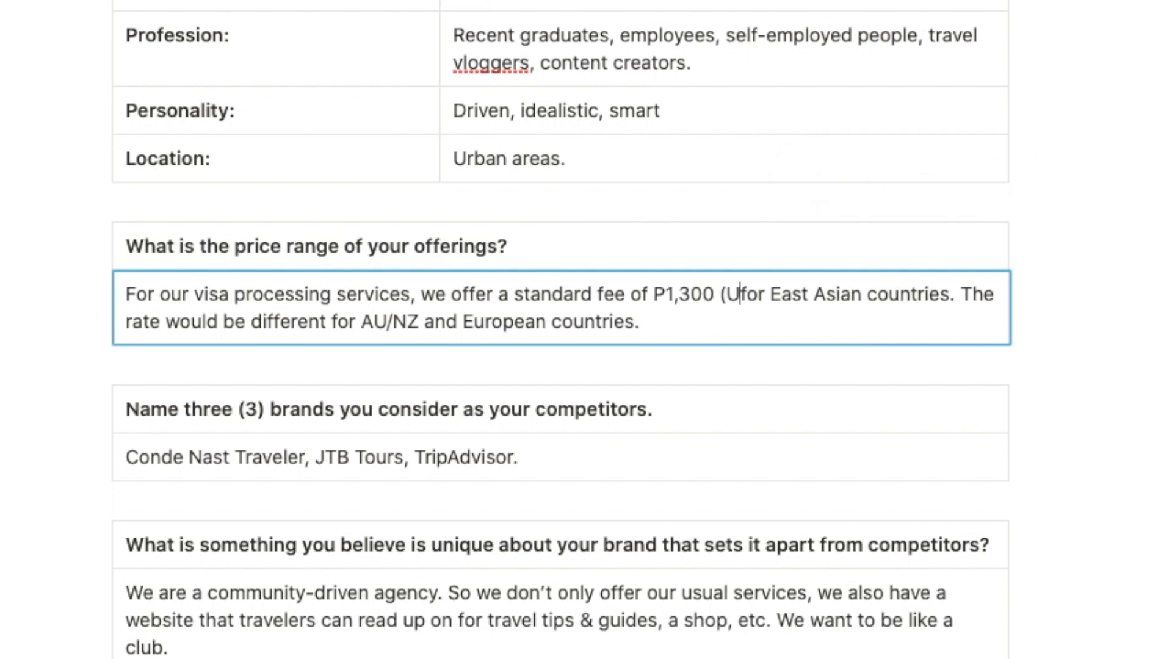
{"action": "type", "text": "2"}
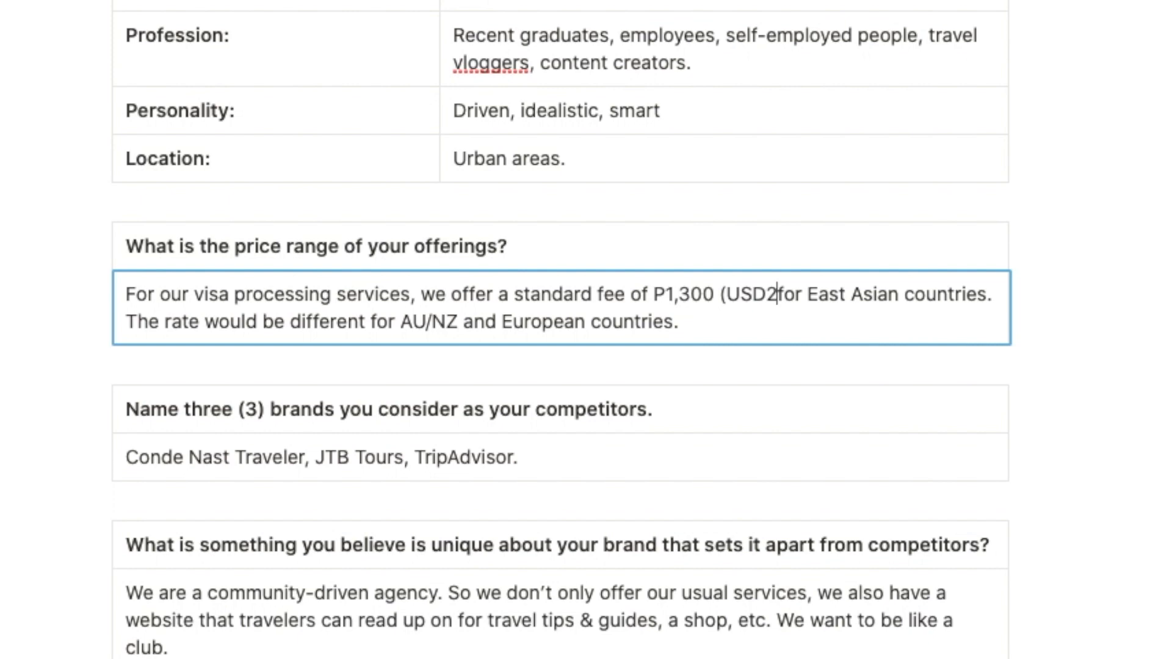
{"action": "type", "text": "0)"}
{"action": "left_click", "coordinate": [1135, 374]}
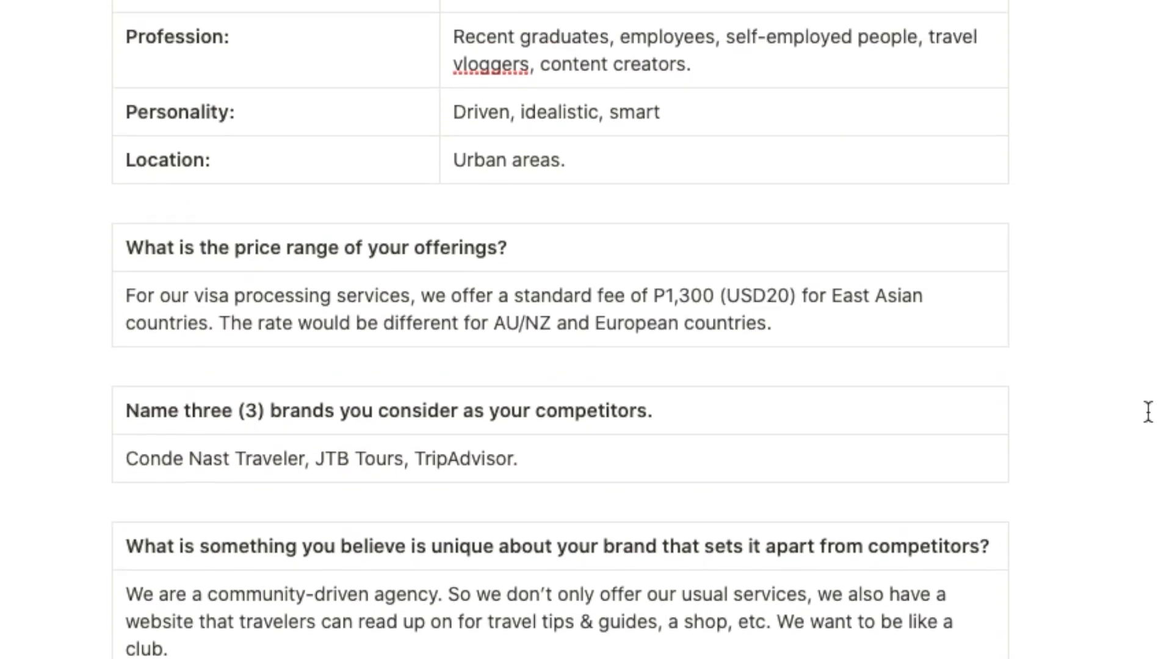
- Read the questionnaire answers about competitors, what makes the brand unique, and the brand voice
{"action": "scroll", "coordinate": [1148, 411], "scroll_direction": "down", "scroll_amount": 3}
{"action": "scroll", "coordinate": [1149, 410], "scroll_direction": "down", "scroll_amount": 3}
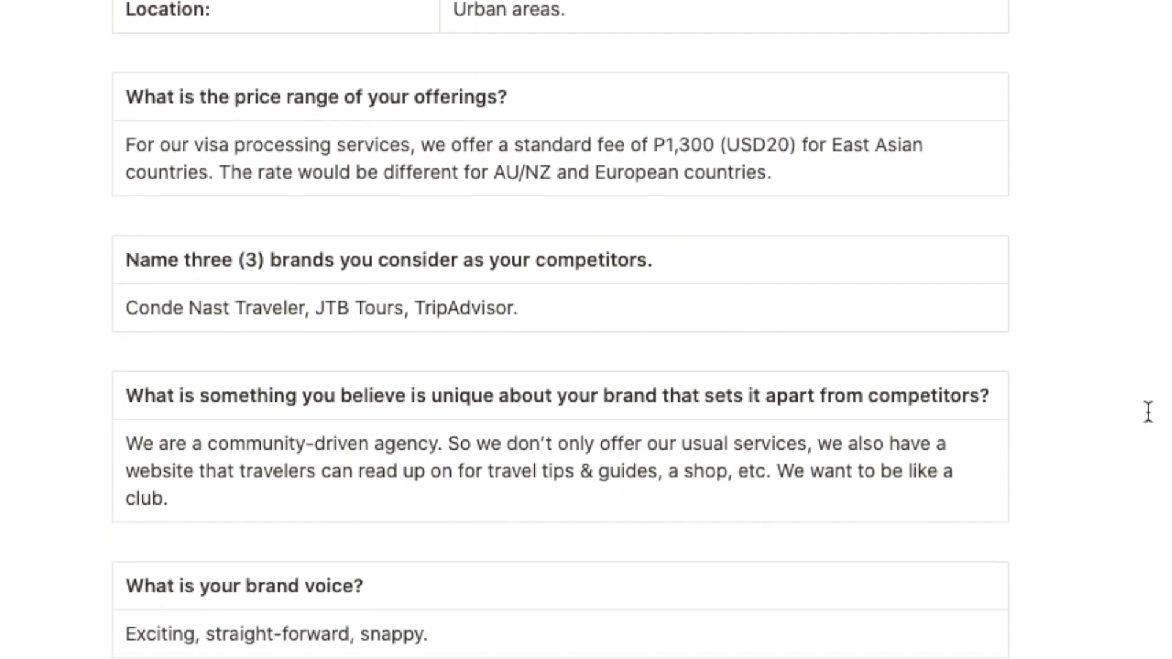
{"action": "scroll", "coordinate": [1149, 411], "scroll_direction": "down", "scroll_amount": 3}
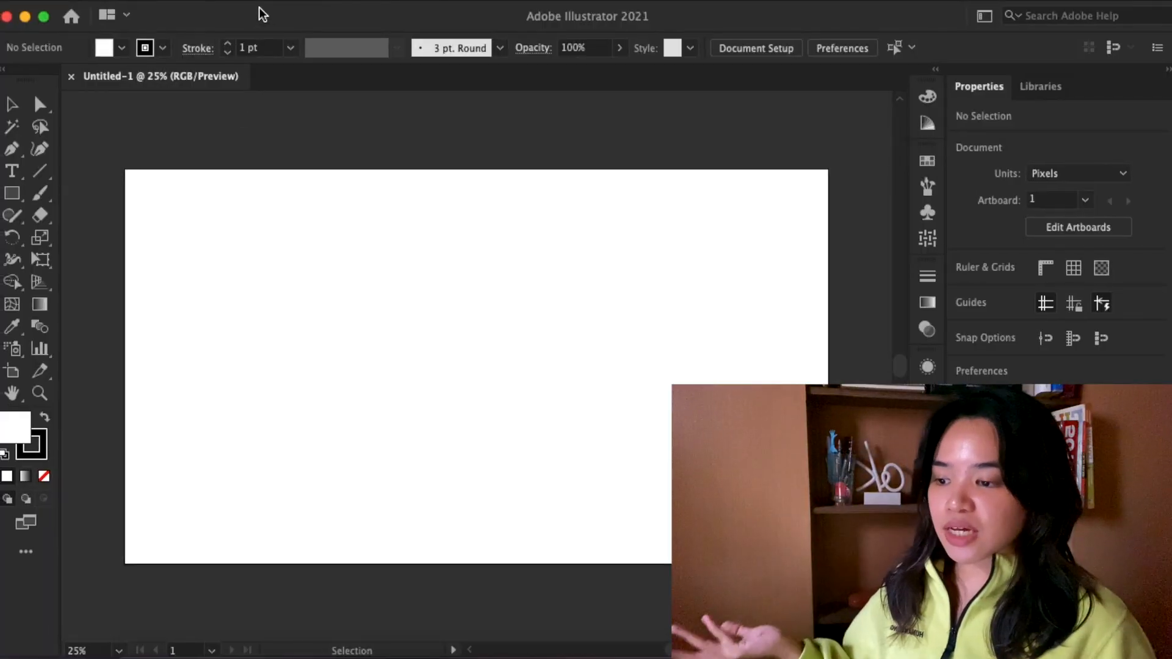
- In Adobe Illustrator, create a text area about 748 by 235 px near the artboard's upper-left corner reading DESTINY at 72 pt
{"action": "left_click", "coordinate": [11, 174]}
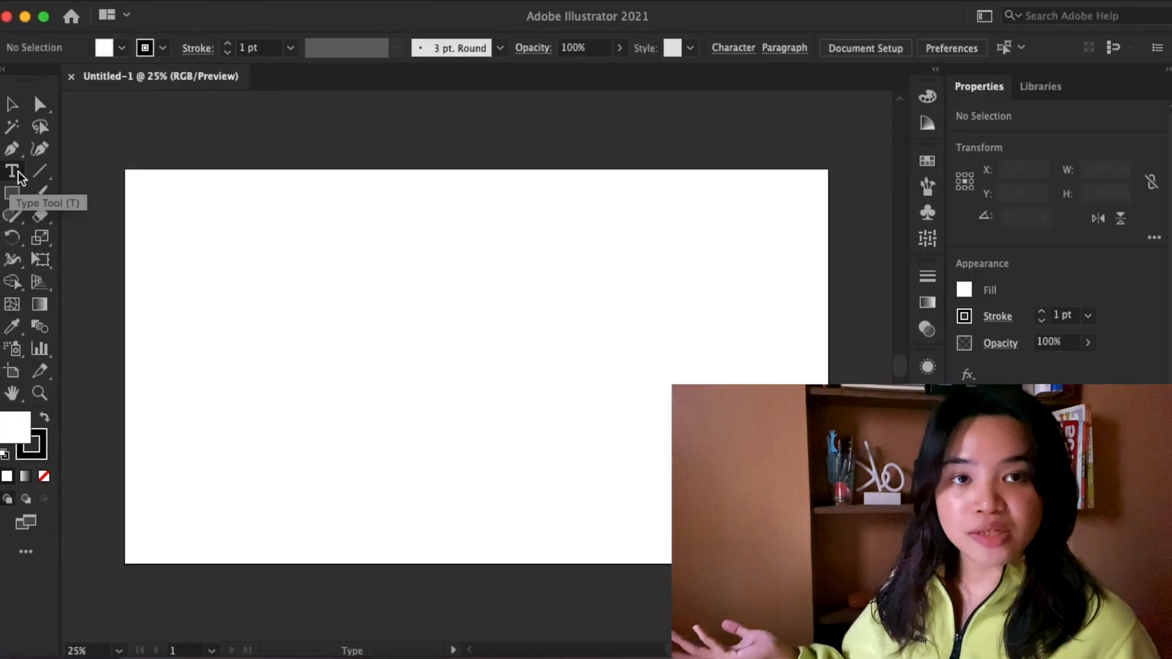
{"action": "left_click_drag", "start_coordinate": [150, 210], "coordinate": [425, 298]}
{"action": "left_click", "coordinate": [1047, 503]}
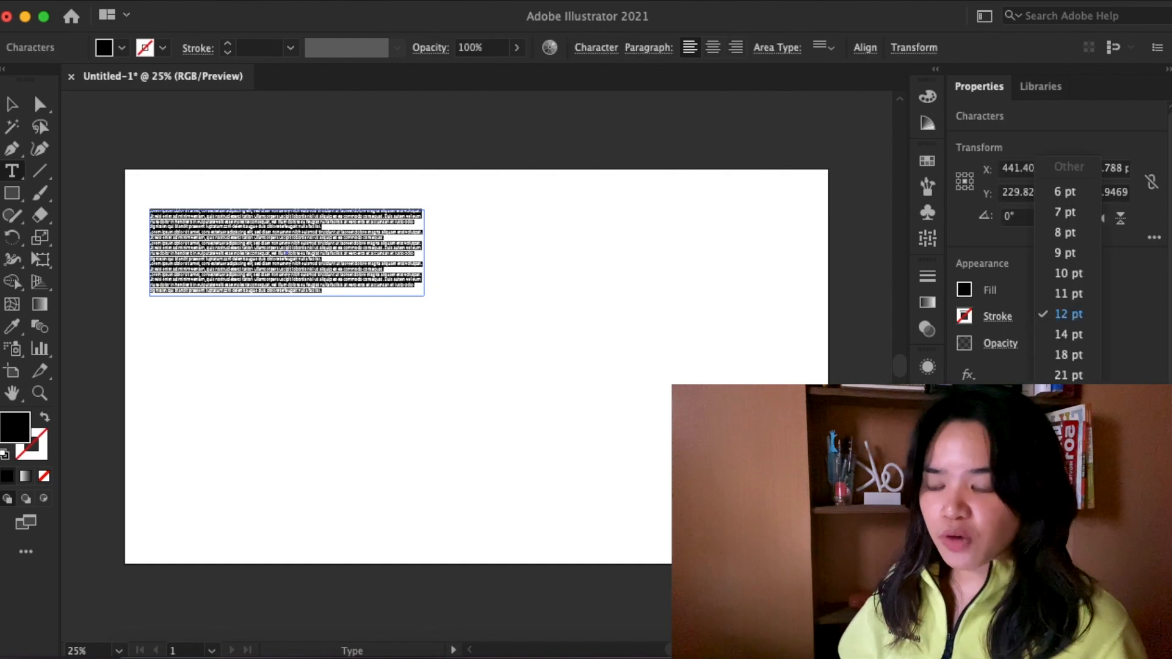
{"action": "left_click", "coordinate": [1072, 481]}
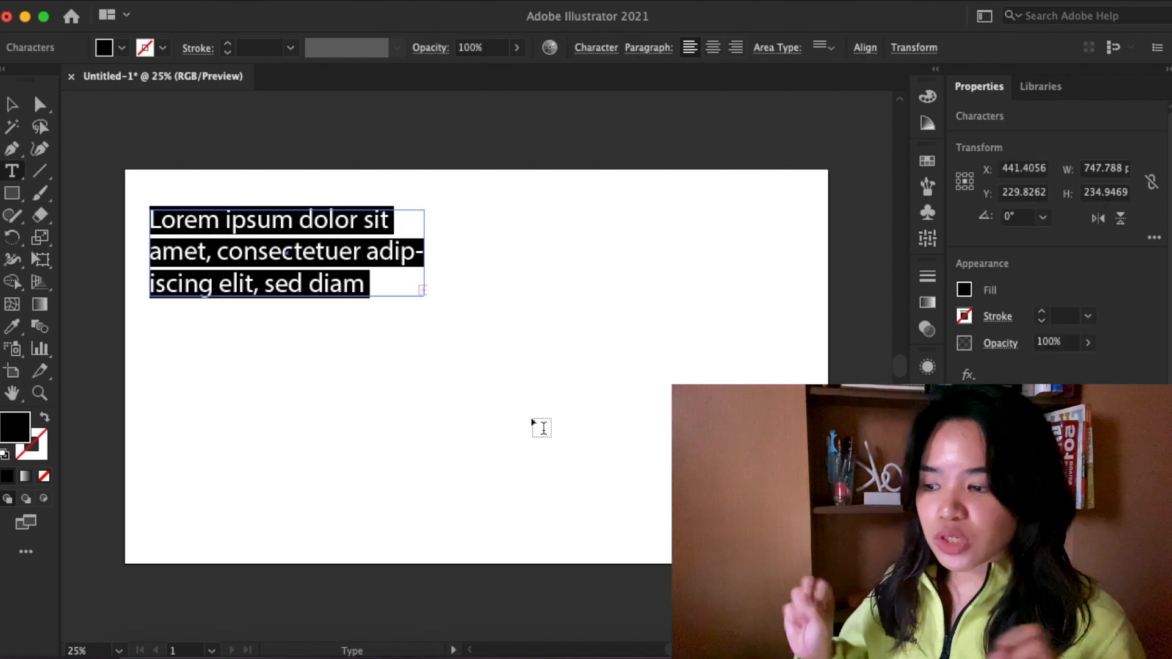
{"action": "key", "text": "super+a"}
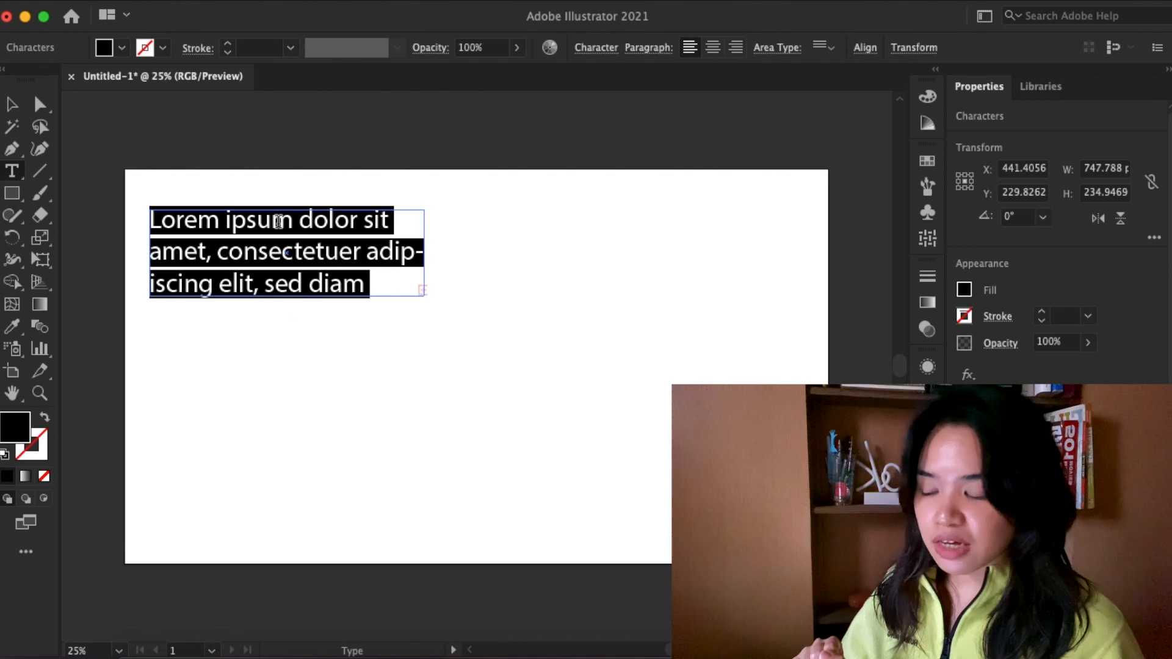
{"action": "type", "text": "DESTINY"}
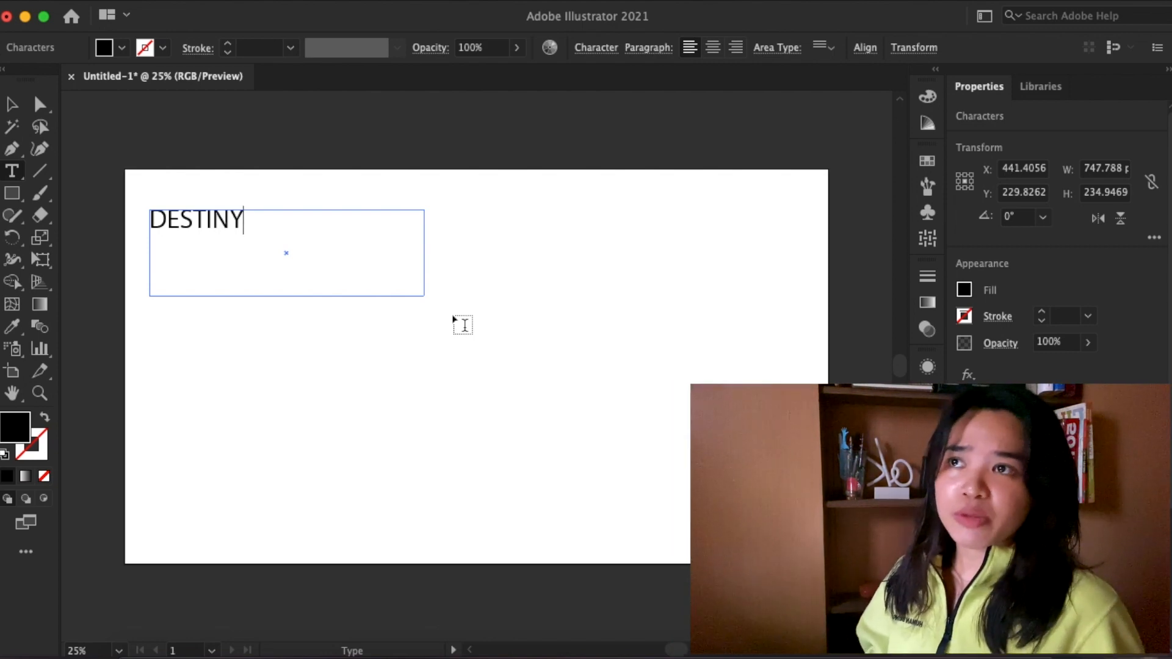
- Set the word DESTINY in the Himalaya font and shrink its text area to the height of the text
{"action": "double_click", "coordinate": [218, 224]}
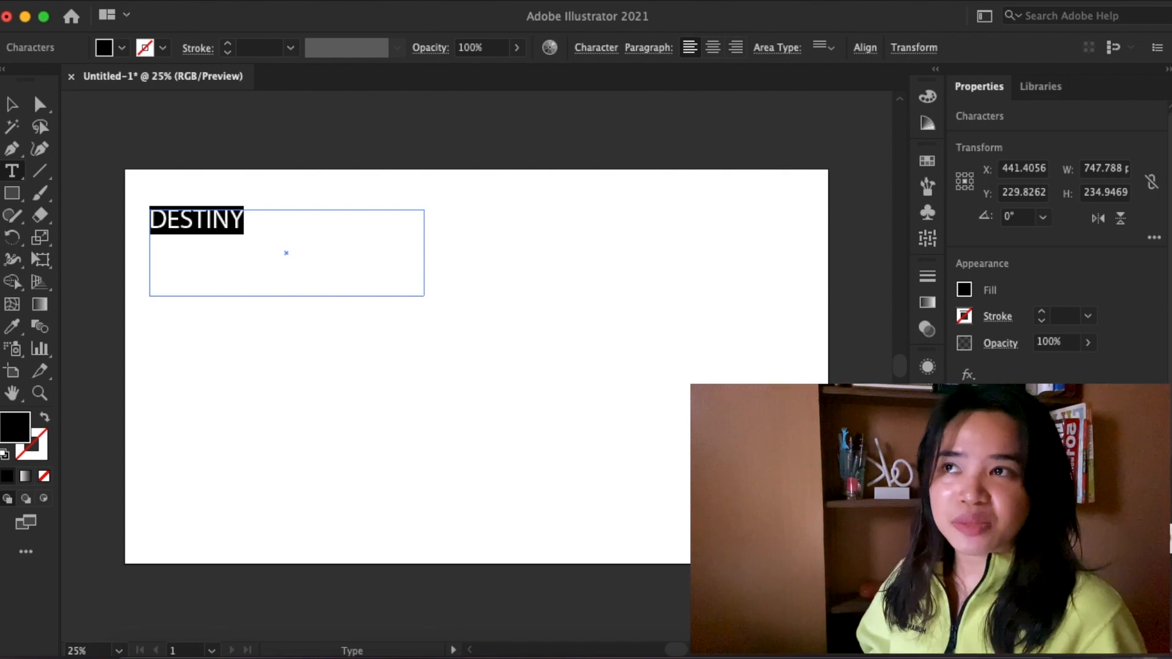
{"action": "key", "text": "Return"}
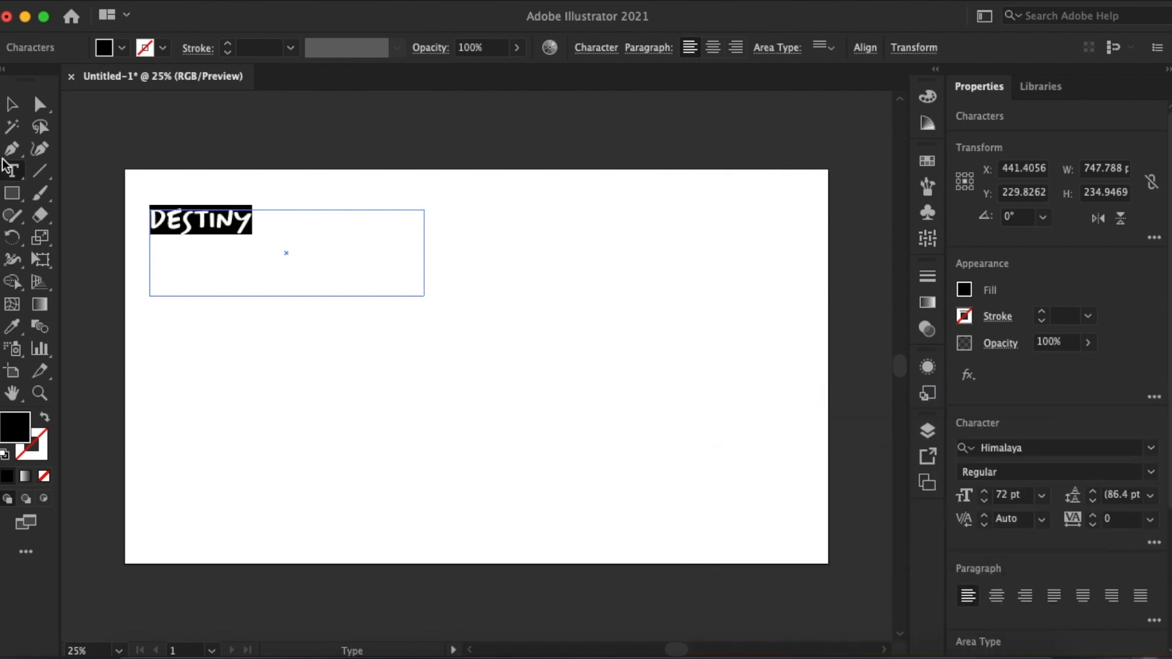
{"action": "key", "text": "Escape"}
{"action": "double_click", "coordinate": [287, 311]}
- Duplicate the word below the original, set the copy in Wowi Typeface and retype it as "Destiny"
{"action": "left_click_drag", "start_coordinate": [229, 229], "coordinate": [211, 340]}
{"action": "double_click", "coordinate": [211, 272]}
{"action": "left_click", "coordinate": [1001, 448]}
{"action": "type", "text": "wowi"}
{"action": "key", "text": "Return"}
{"action": "type", "text": "estiny"}
{"action": "left_click", "coordinate": [13, 104]}
- Set the third copy of the word in the Soulyouth font
{"action": "left_click", "coordinate": [1001, 448]}
{"action": "type", "text": "soul"}
{"action": "key", "text": "Return"}
{"action": "left_click", "coordinate": [256, 419]}
- Try the Soulyouth word in all capitals as DESTINY and undo the change
{"action": "double_click", "coordinate": [213, 353]}
{"action": "type", "text": "DESTIN"}
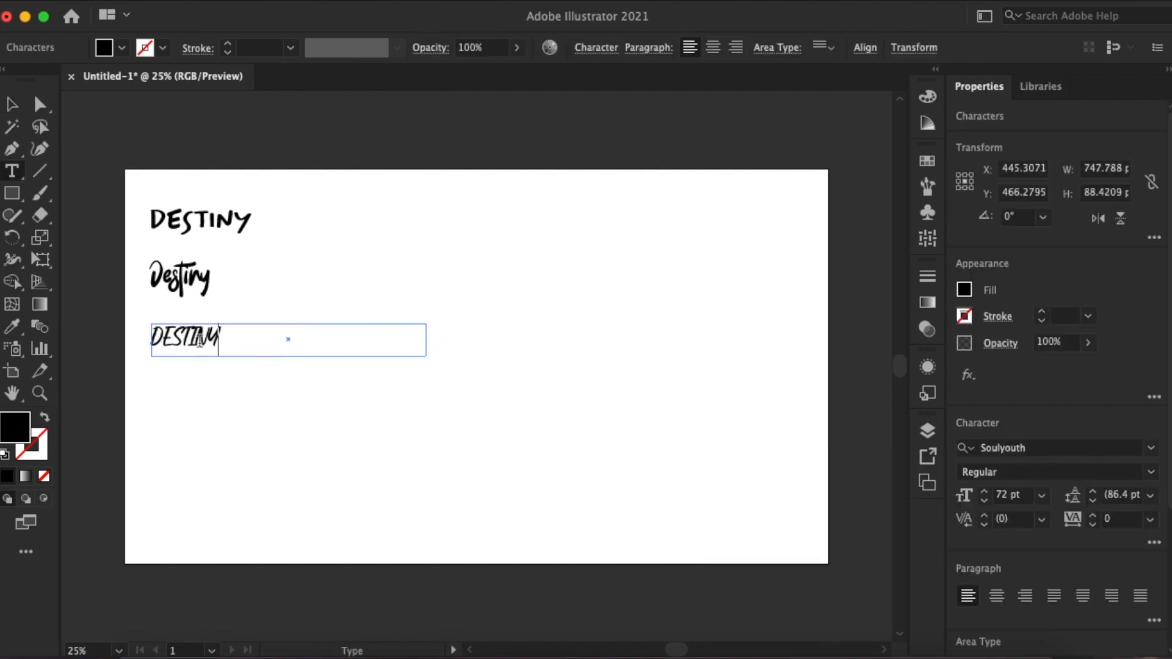
{"action": "type", "text": "Y"}
{"action": "key", "text": "ctrl+z"}
{"action": "key", "text": "Escape"}
- Duplicate the Soulyouth word directly below and set the copy in the Willful font
{"action": "left_click_drag", "start_coordinate": [183, 341], "coordinate": [189, 399]}
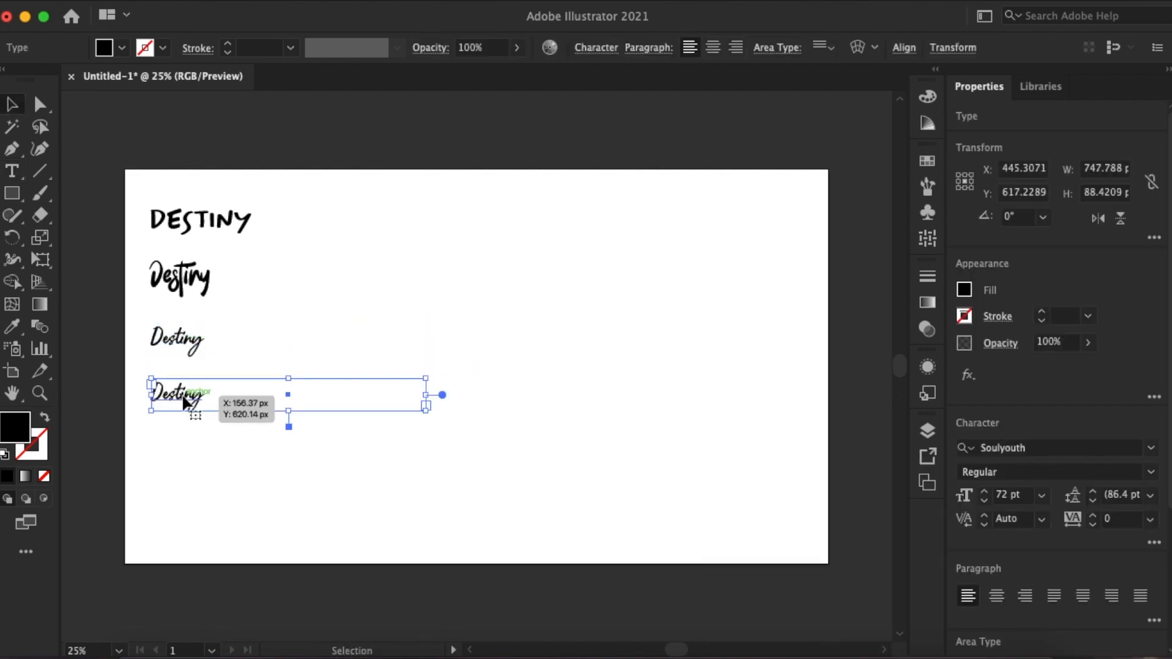
{"action": "left_click", "coordinate": [1045, 448]}
{"action": "type", "text": "iwl"}
{"action": "key", "text": "BackSpace"}
{"action": "key", "text": "BackSpace"}
{"action": "key", "text": "BackSpace"}
{"action": "type", "text": "wil"}
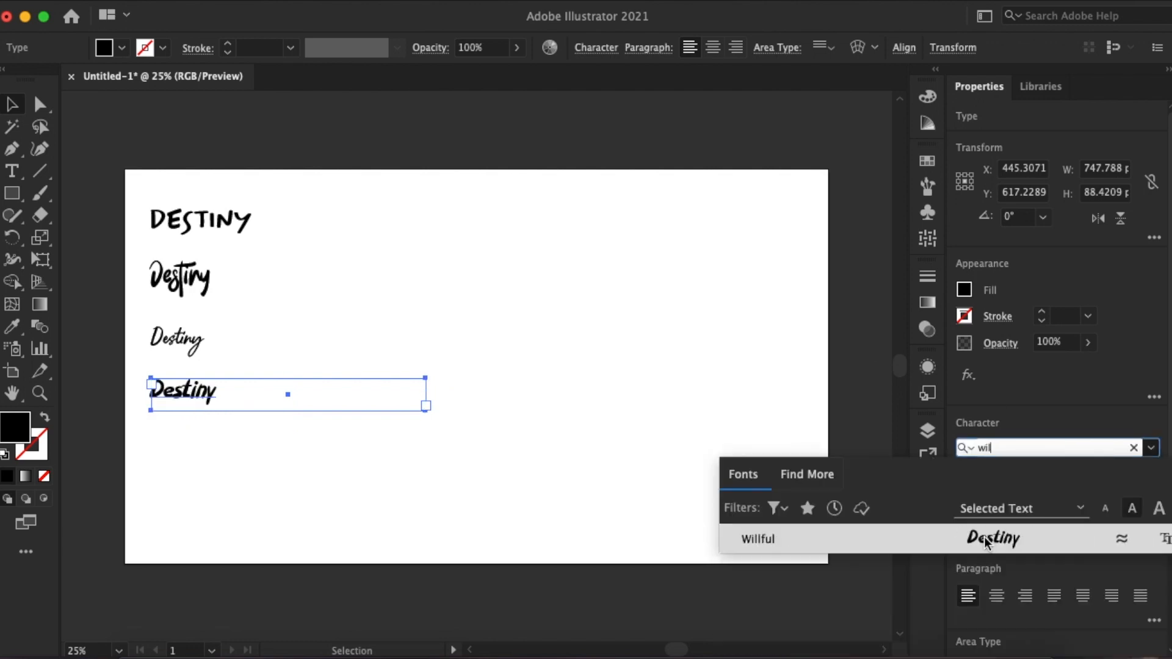
{"action": "key", "text": "Return"}
{"action": "left_click", "coordinate": [263, 464]}
- Duplicate the Willful word below and set the copy in the Holiday In Monday font
{"action": "left_click_drag", "start_coordinate": [183, 391], "coordinate": [201, 468]}
{"action": "left_click", "coordinate": [1044, 448]}
{"action": "type", "text": "holid"}
{"action": "key", "text": "Return"}
- Retype the lowest Holiday In Monday copy in capitals and in mixed case to compare the letterforms
{"action": "key", "text": "t"}
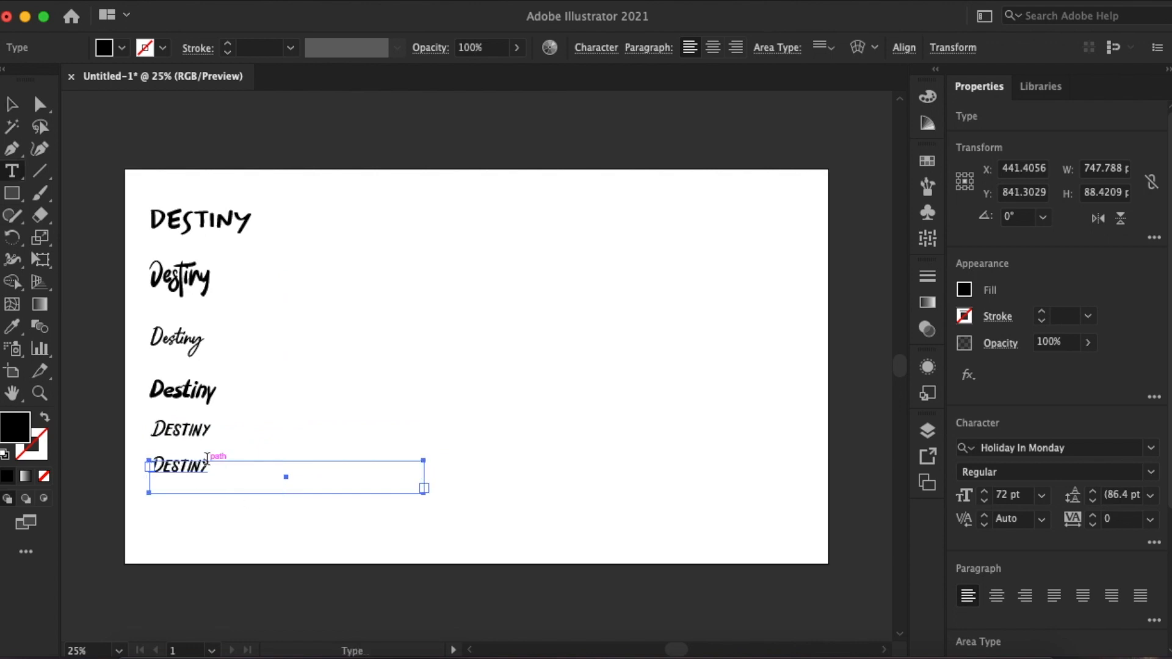
{"action": "left_click", "coordinate": [213, 468]}
{"action": "key", "text": "BackSpace"}
{"action": "key", "text": "BackSpace"}
{"action": "key", "text": "BackSpace"}
{"action": "key", "text": "BackSpace"}
{"action": "key", "text": "BackSpace"}
{"action": "key", "text": "BackSpace"}
{"action": "type", "text": "ESTINY"}
{"action": "key", "text": "BackSpace"}
{"action": "key", "text": "BackSpace"}
{"action": "key", "text": "BackSpace"}
{"action": "key", "text": "BackSpace"}
{"action": "key", "text": "BackSpace"}
{"action": "key", "text": "BackSpace"}
{"action": "type", "text": "estiny"}
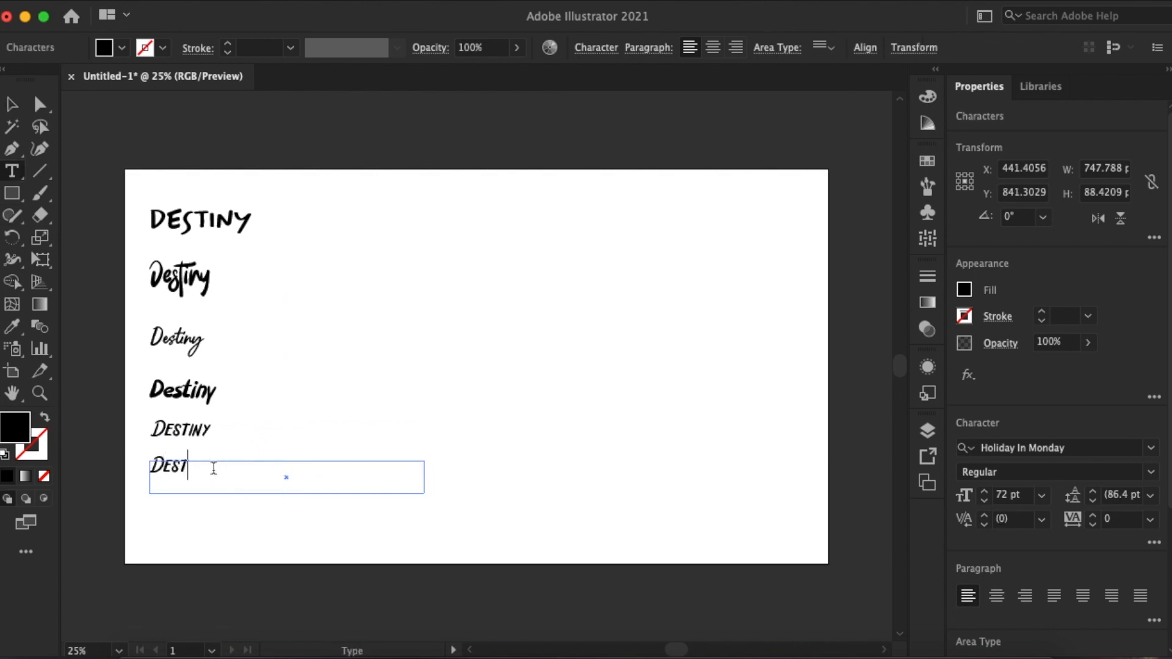
{"action": "left_click", "coordinate": [11, 101]}
{"action": "left_click", "coordinate": [413, 487]}
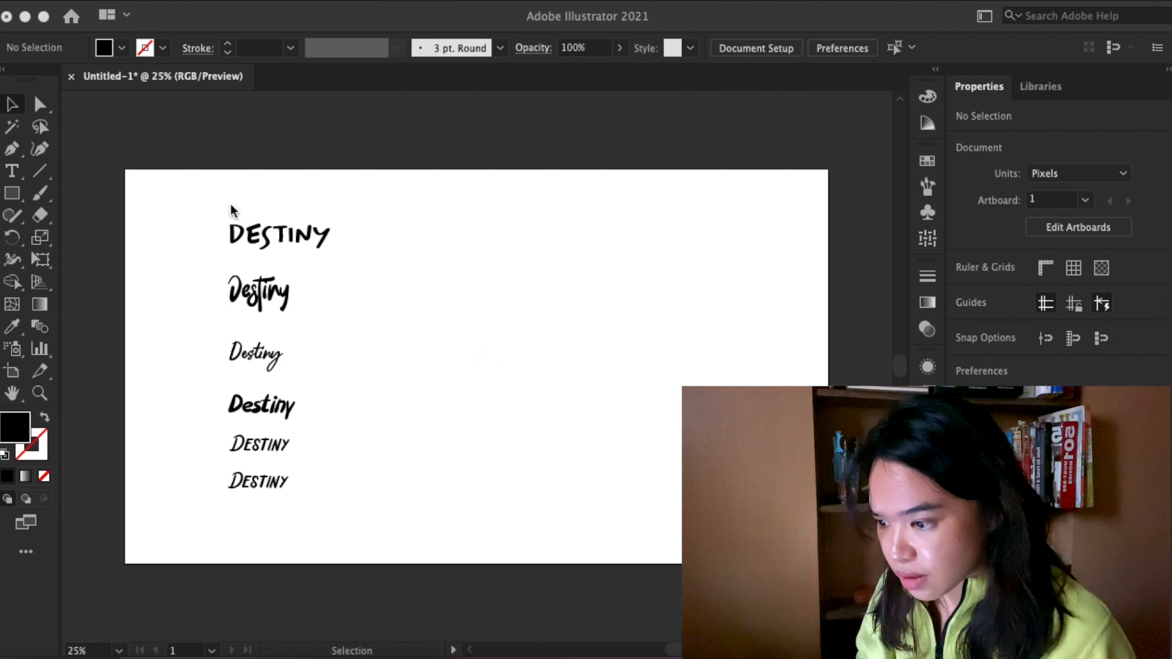
- Try a looser letter tracking on the Wowi Typeface word
{"action": "left_click", "coordinate": [313, 237]}
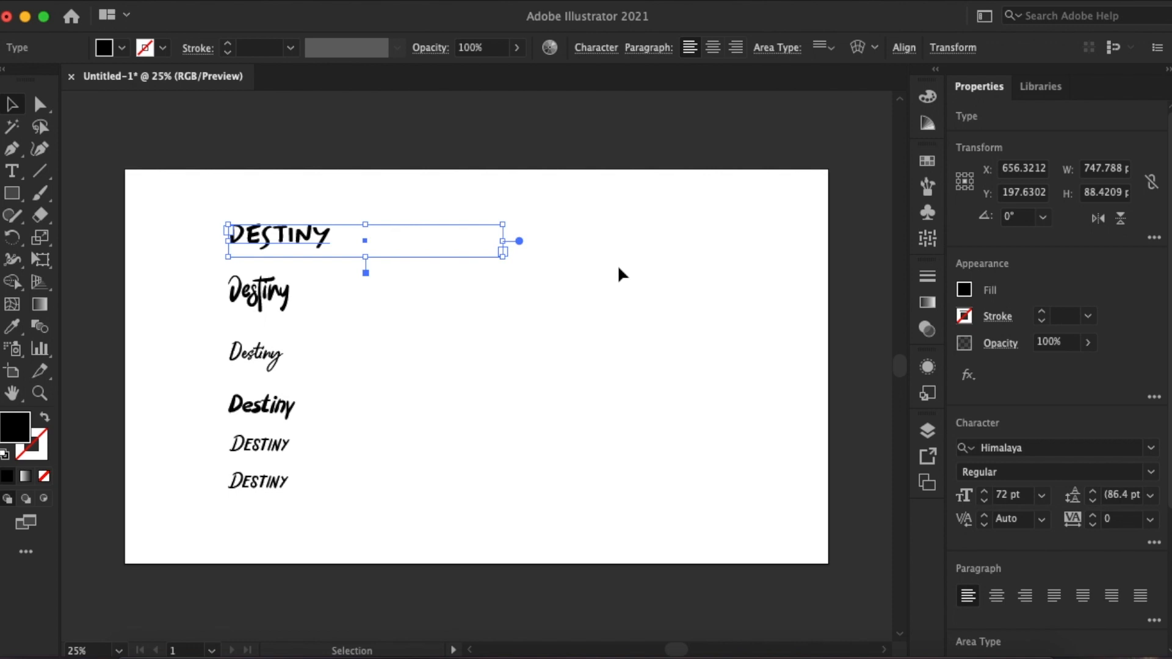
{"action": "left_click", "coordinate": [285, 298]}
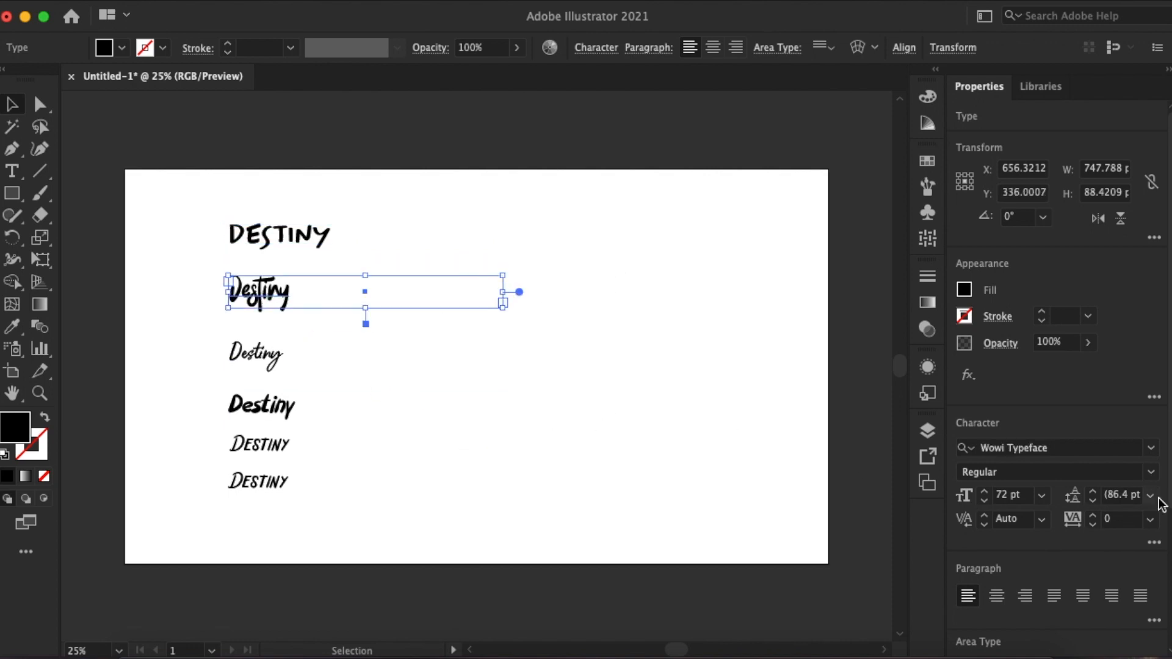
{"action": "left_click", "coordinate": [1150, 520]}
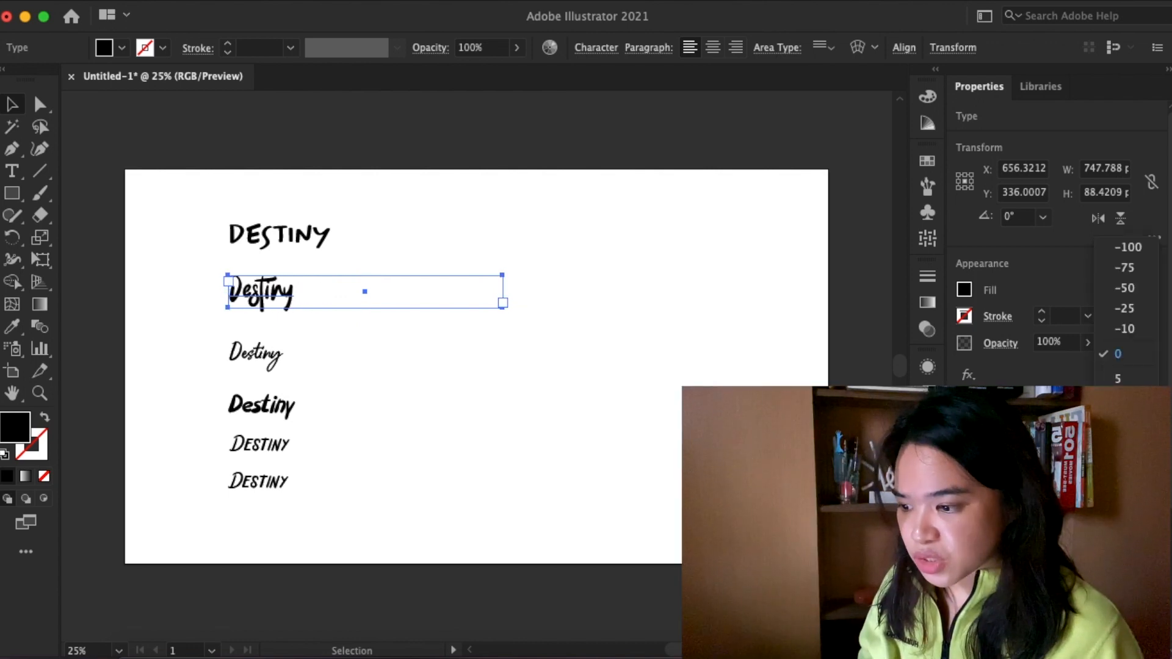
{"action": "left_click", "coordinate": [571, 341]}
{"action": "left_click", "coordinate": [688, 419]}
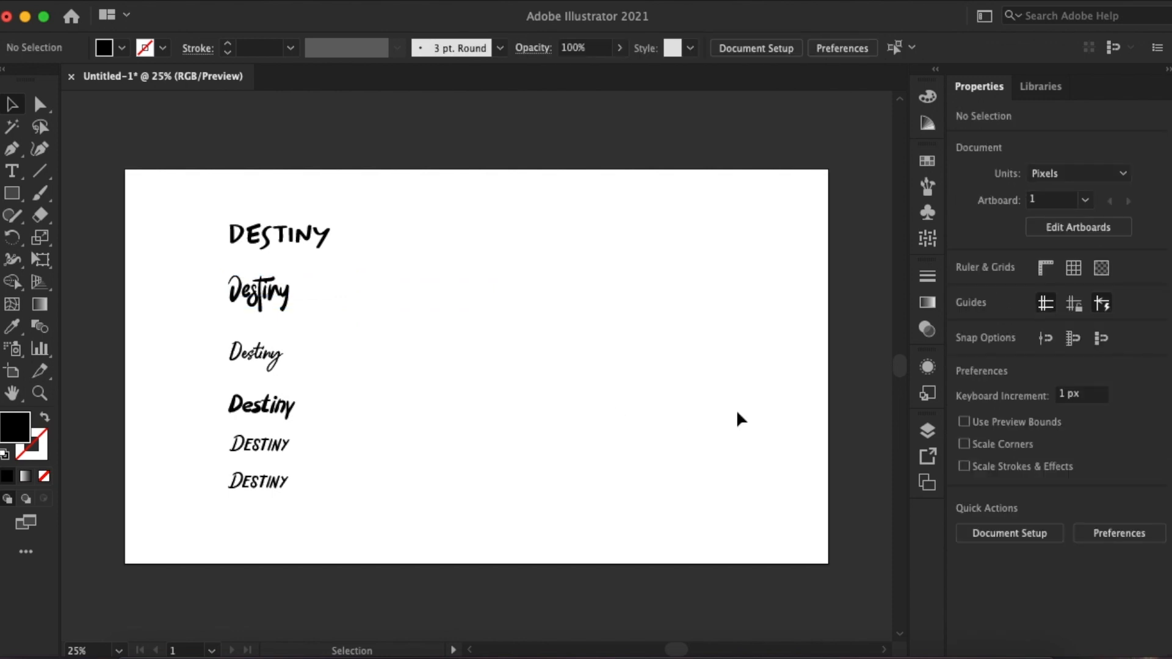
- Inspect the Soulyouth word and the final letter of the Willful word
{"action": "left_click", "coordinate": [256, 364]}
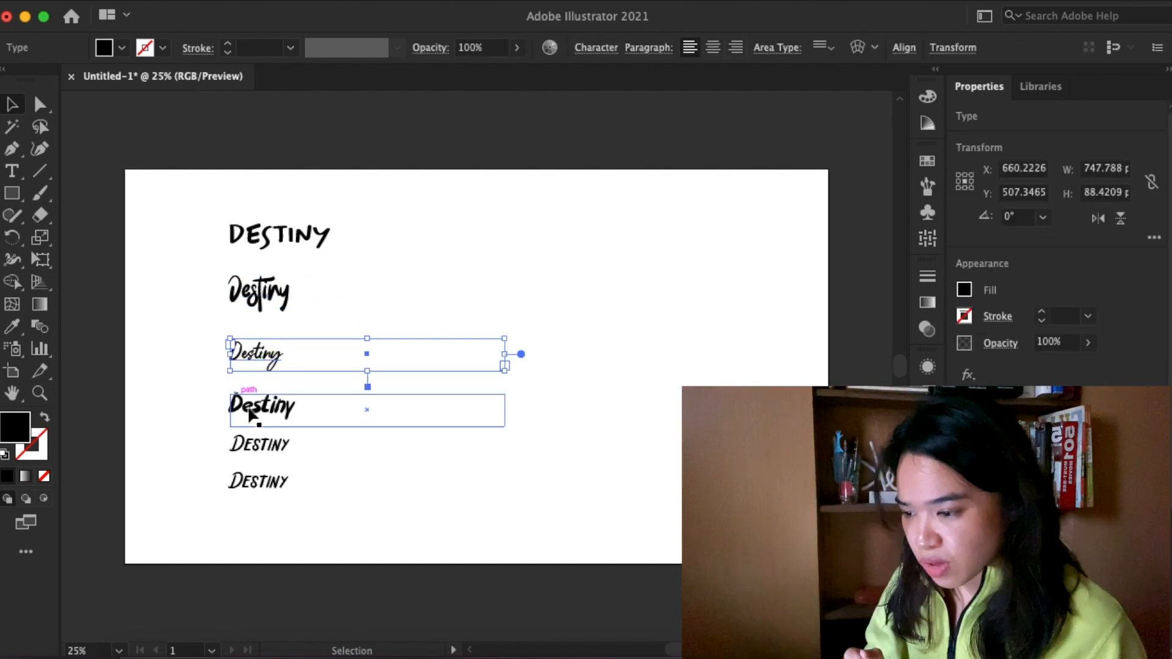
{"action": "left_click", "coordinate": [576, 326]}
{"action": "left_click", "coordinate": [278, 362]}
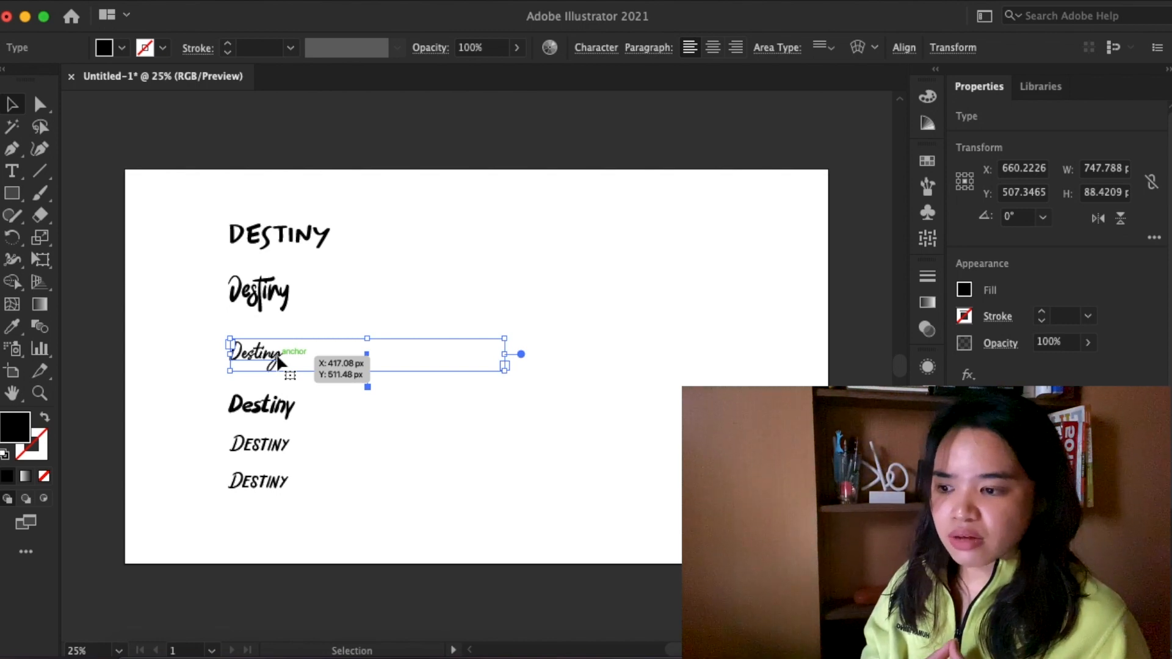
{"action": "left_click", "coordinate": [296, 417]}
{"action": "key", "text": "t"}
{"action": "left_click", "coordinate": [295, 405]}
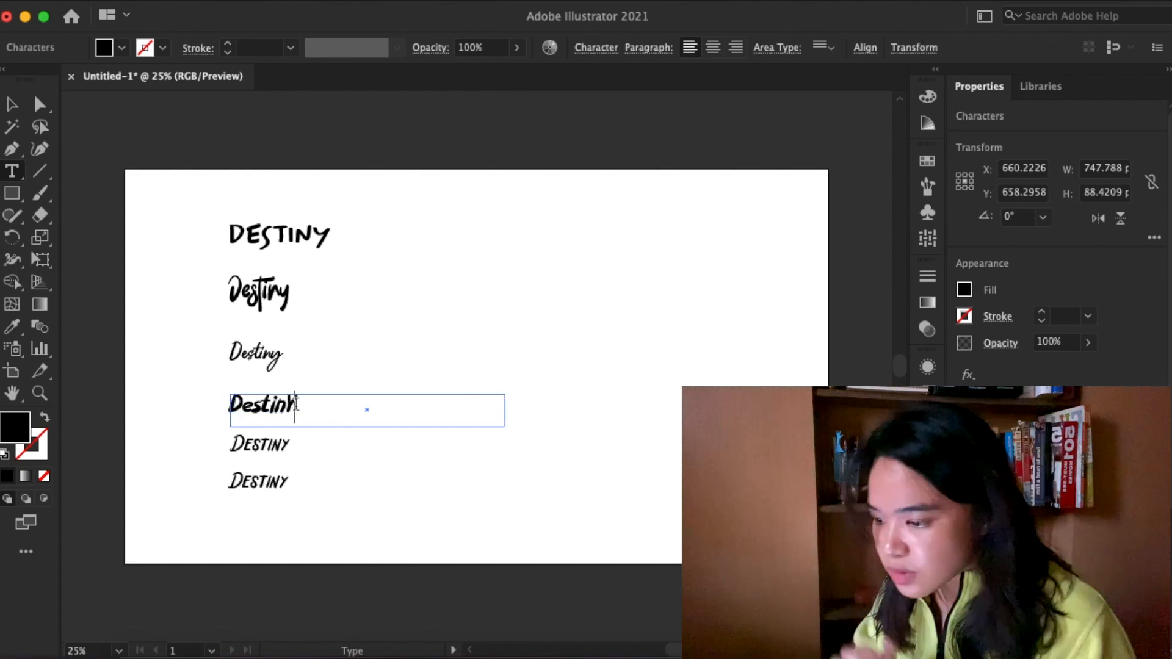
{"action": "key", "text": "Escape"}
{"action": "left_click", "coordinate": [381, 488]}
{"action": "left_click", "coordinate": [299, 412]}
{"action": "key", "text": "t"}
{"action": "left_click", "coordinate": [297, 406]}
{"action": "key", "text": "Escape"}
{"action": "left_click", "coordinate": [591, 367]}
- Delete both Holiday In Monday versions and the Soulyouth version of the word
{"action": "left_click", "coordinate": [269, 450]}
{"action": "left_click", "coordinate": [282, 485]}
{"action": "key", "text": "Delete"}
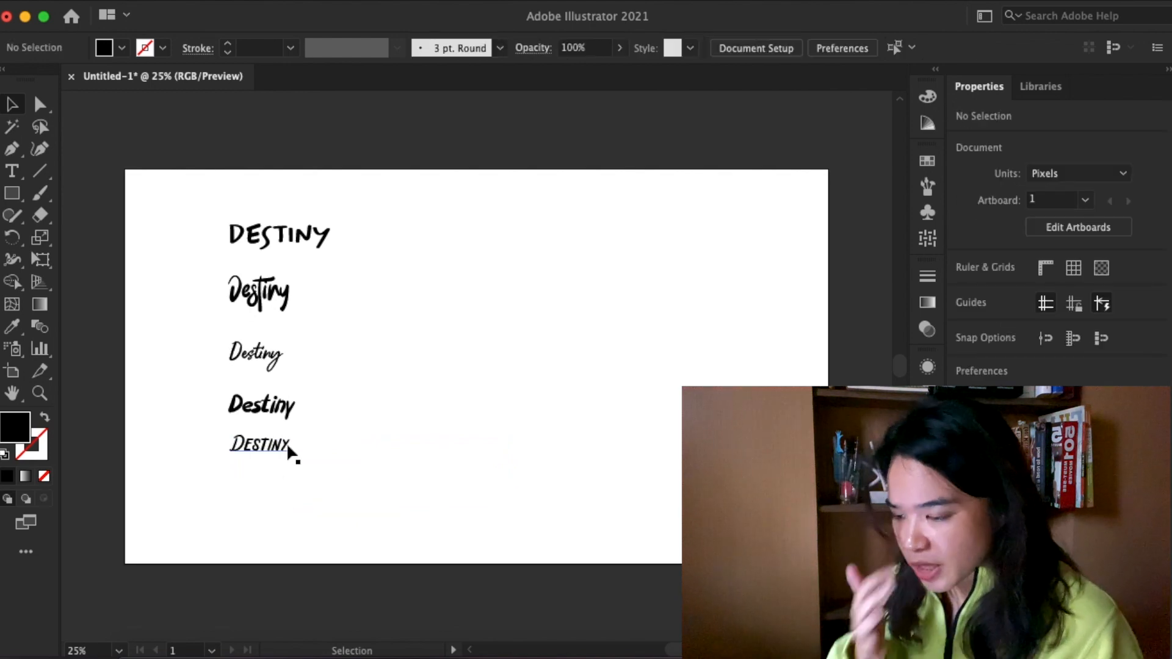
{"action": "left_click", "coordinate": [292, 455]}
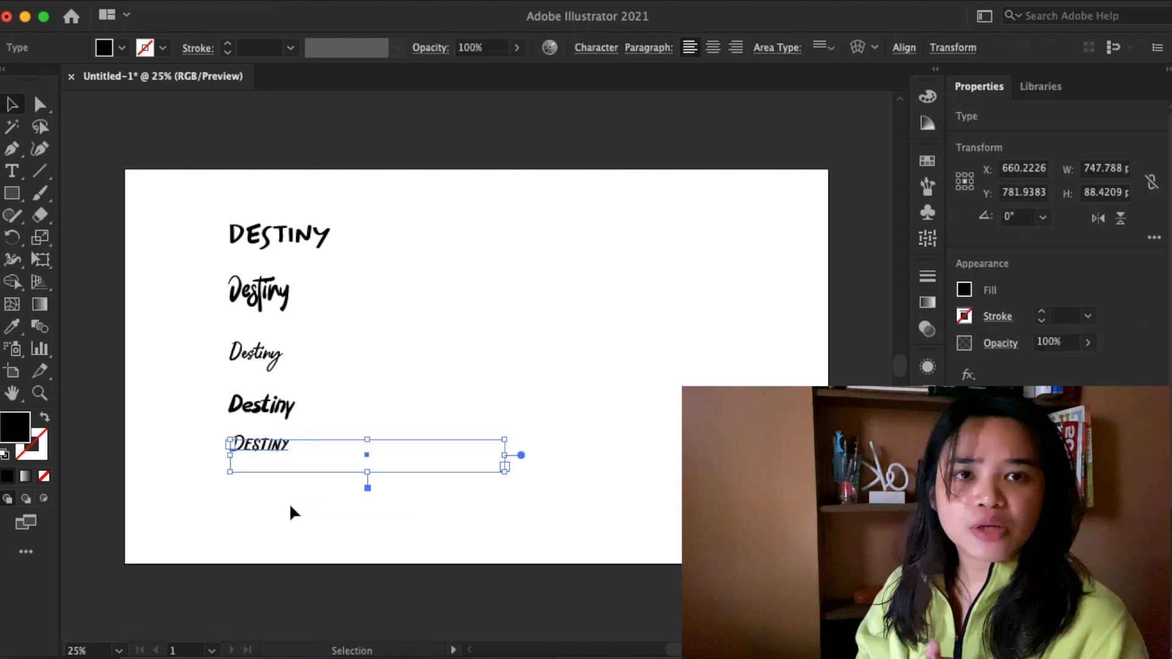
{"action": "left_click", "coordinate": [291, 502]}
{"action": "left_click", "coordinate": [277, 358]}
{"action": "key", "text": "Delete"}
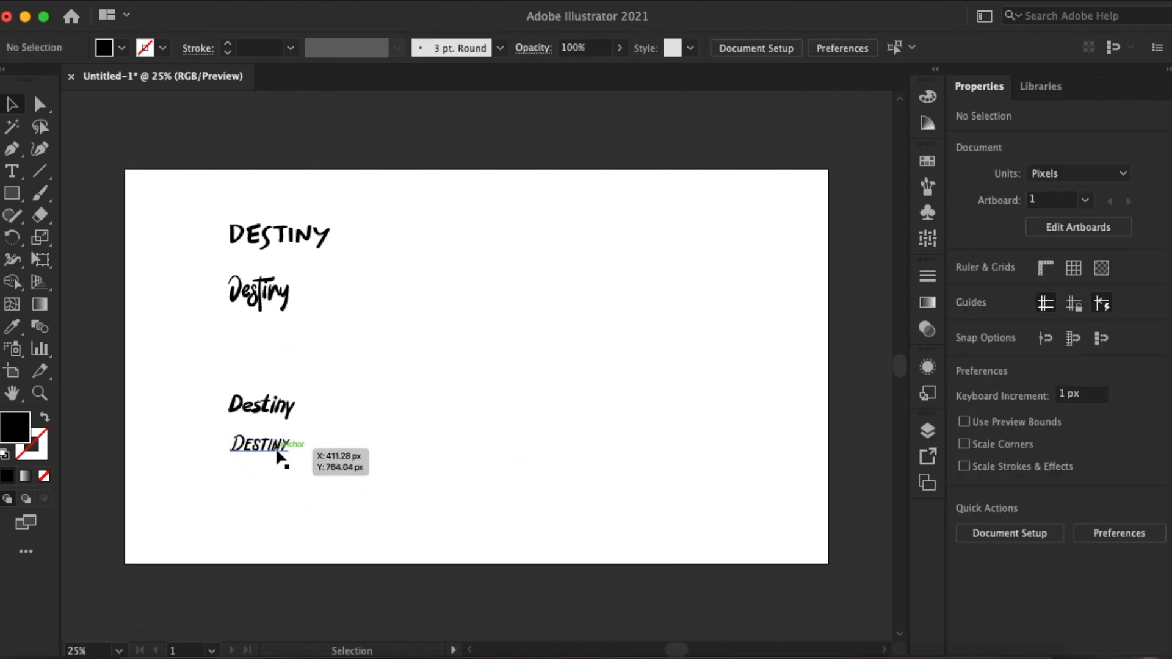
{"action": "left_click", "coordinate": [278, 450]}
{"action": "key", "text": "Delete"}
- Narrow the remaining text areas and arrange them in one row across the artboard: Willful, Himalaya, Wowi Typeface from left to right
{"action": "left_click", "coordinate": [267, 294]}
{"action": "left_click_drag", "start_coordinate": [503, 293], "coordinate": [660, 365]}
{"action": "left_click", "coordinate": [284, 236]}
{"action": "left_click_drag", "start_coordinate": [503, 242], "coordinate": [389, 242]}
{"action": "left_click_drag", "start_coordinate": [312, 236], "coordinate": [258, 379]}
{"action": "left_click", "coordinate": [427, 440]}
{"action": "left_click", "coordinate": [285, 409]}
{"action": "left_click", "coordinate": [309, 310]}
{"action": "left_click_drag", "start_coordinate": [251, 304], "coordinate": [695, 445]}
{"action": "left_click_drag", "start_coordinate": [659, 377], "coordinate": [672, 374]}
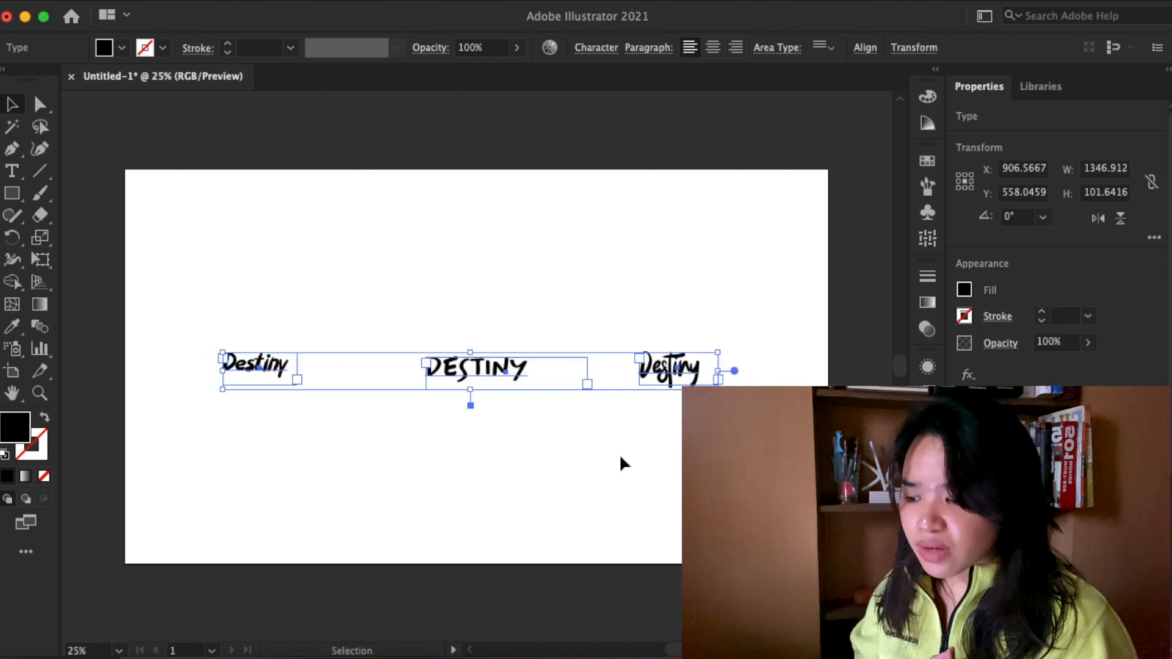
{"action": "left_click", "coordinate": [622, 462]}
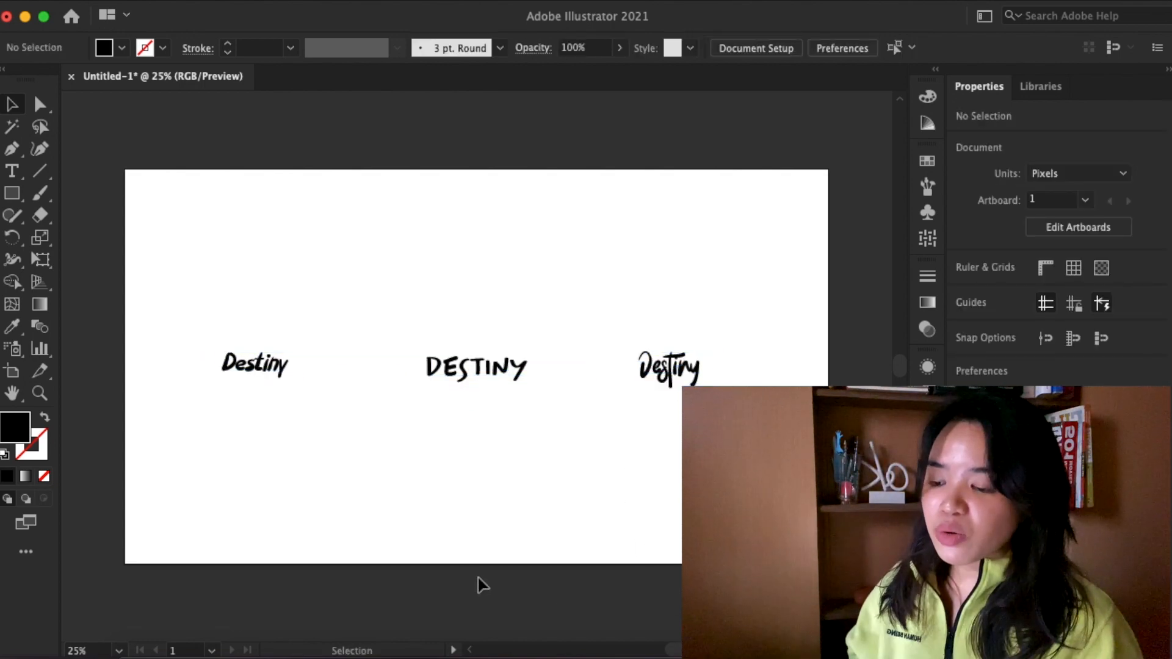
- Examine the letterforms of the Willful version of the word up close
{"action": "left_click", "coordinate": [267, 374]}
{"action": "left_click", "coordinate": [273, 421]}
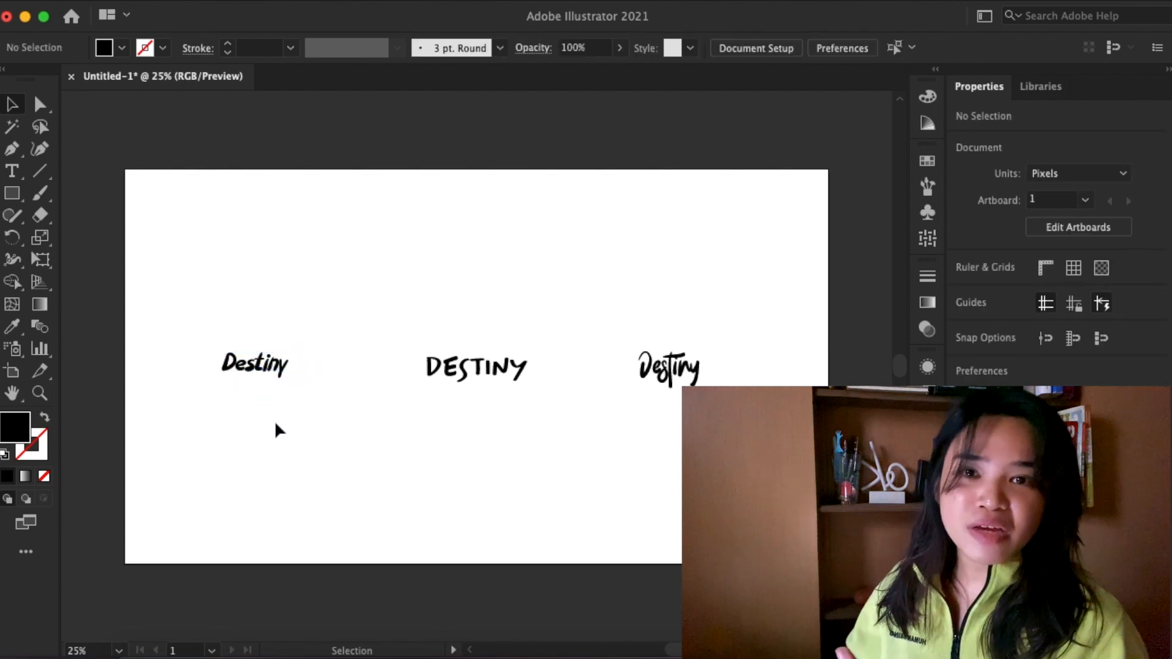
{"action": "left_click", "coordinate": [272, 366]}
{"action": "left_click", "coordinate": [289, 408]}
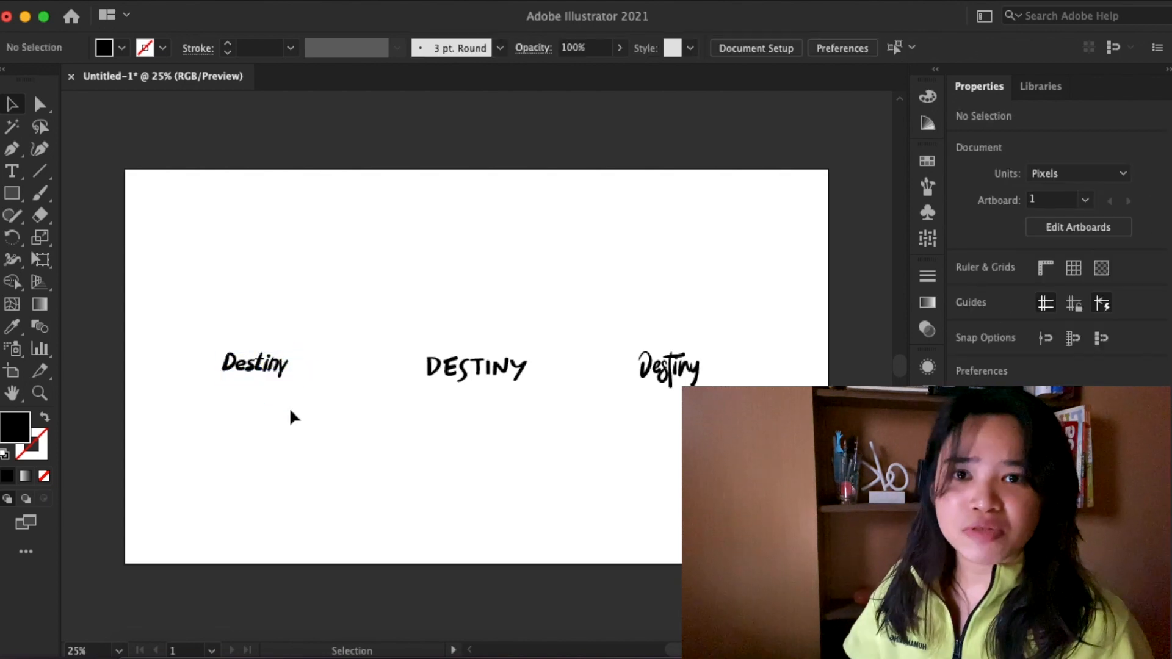
{"action": "key", "text": "super+equal"}
{"action": "key", "text": "super+equal"}
{"action": "scroll", "coordinate": [289, 408], "scroll_direction": "left", "scroll_amount": 5}
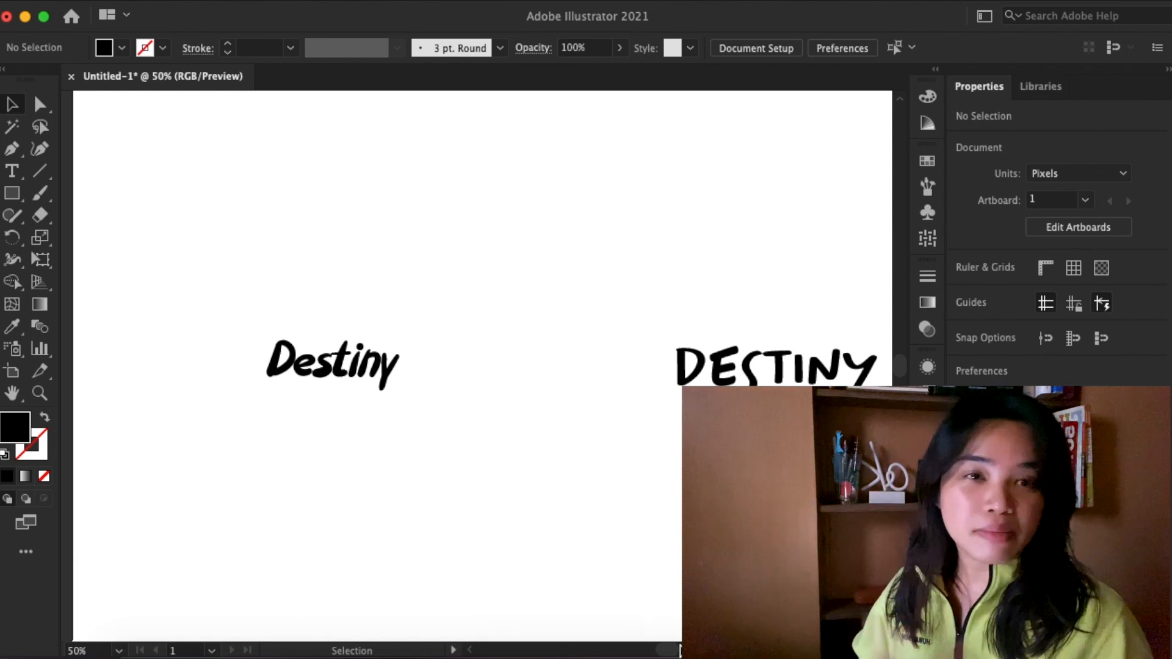
- Try a letter tracking of -50 on the Himalaya word
{"action": "left_click_drag", "start_coordinate": [672, 652], "coordinate": [681, 649]}
{"action": "left_click", "coordinate": [476, 370]}
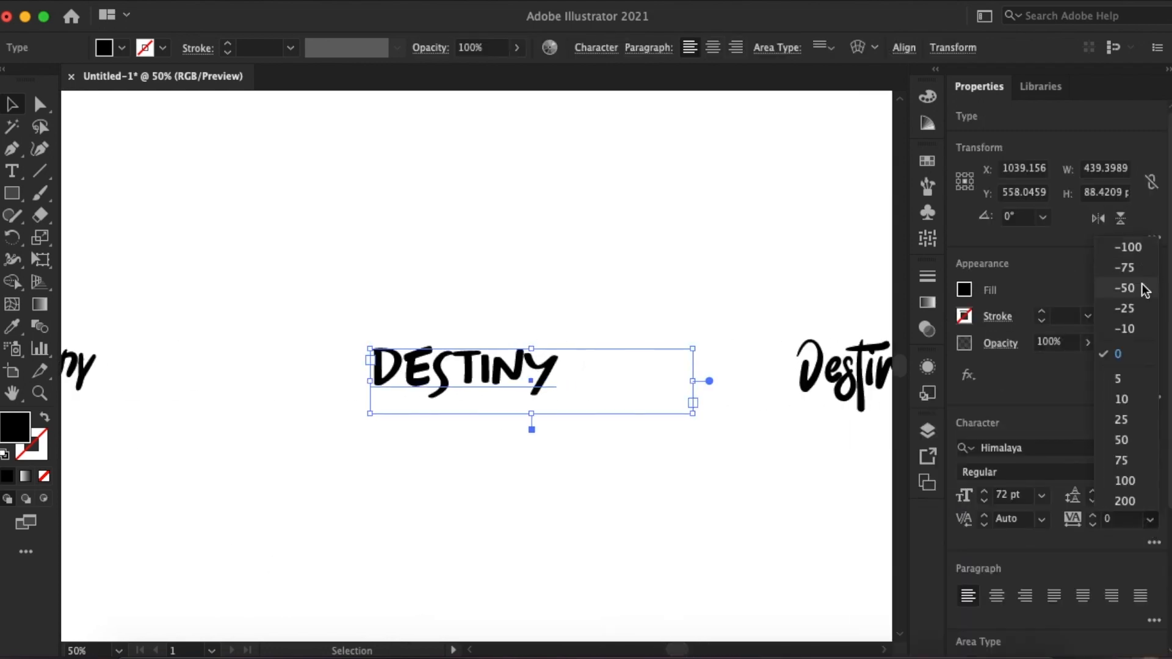
{"action": "left_click", "coordinate": [751, 555]}
- Set the letter tracking of the Wowi Typeface word to 25
{"action": "scroll", "coordinate": [804, 533], "scroll_direction": "right", "scroll_amount": 5}
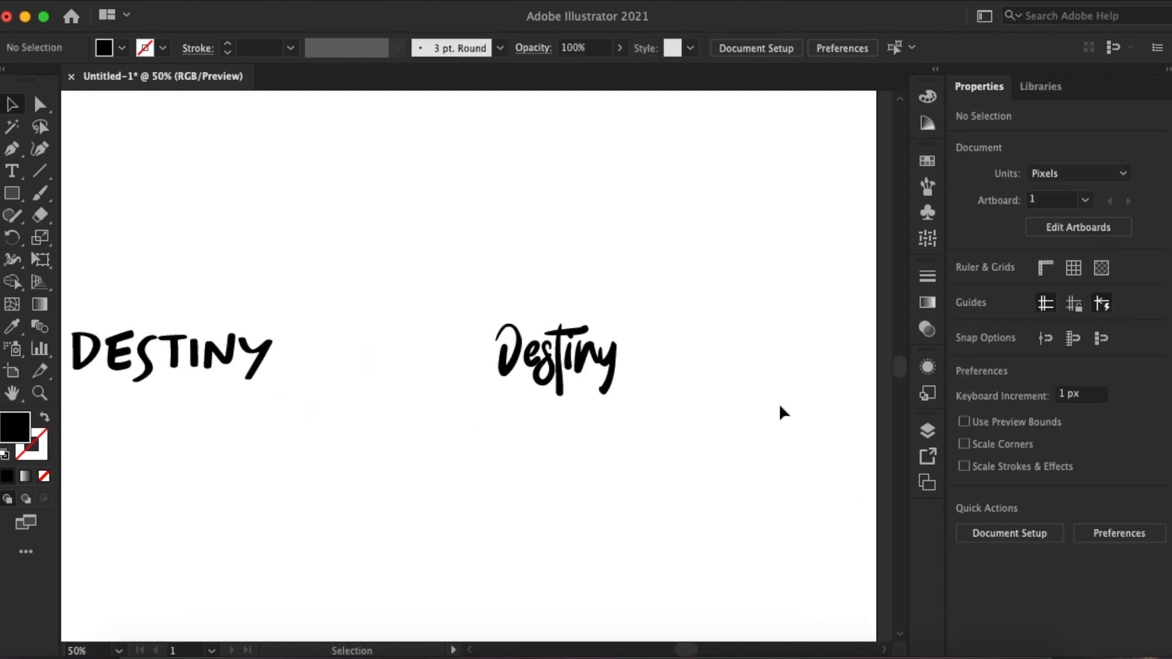
{"action": "left_click", "coordinate": [557, 360]}
{"action": "left_click", "coordinate": [1150, 519]}
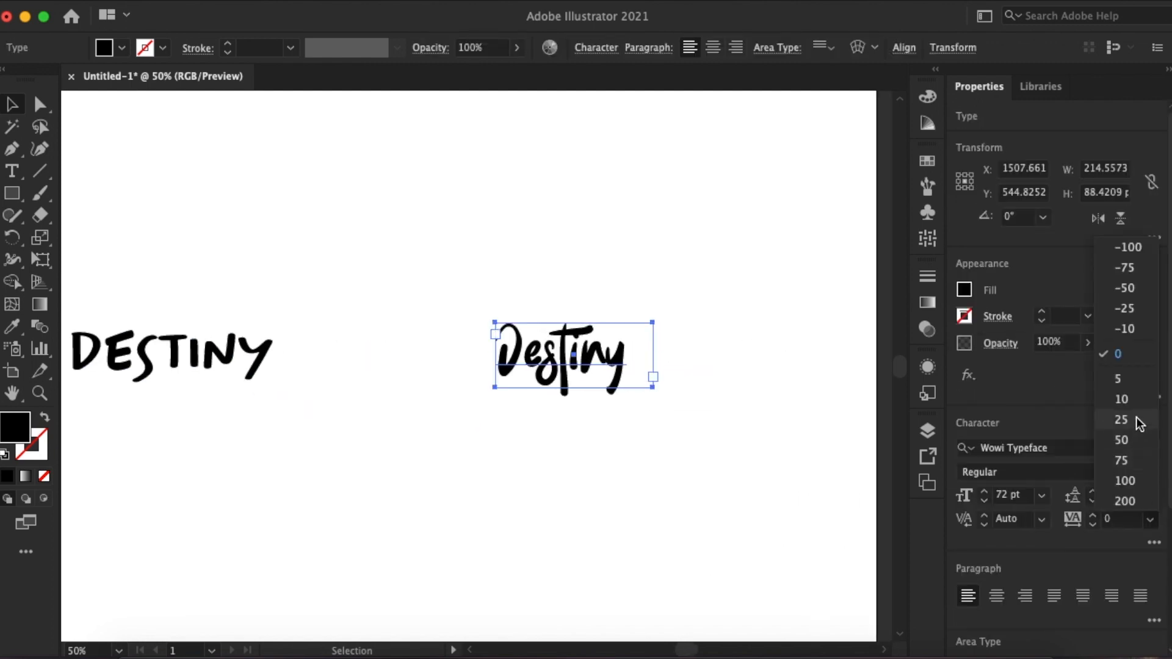
{"action": "left_click", "coordinate": [799, 406]}
- Delete the all-caps Himalaya version of the word from the artboard
{"action": "key", "text": "super+equal"}
{"action": "key", "text": "super+equal"}
{"action": "key", "text": "super+minus"}
{"action": "key", "text": "super+minus"}
{"action": "scroll", "coordinate": [648, 577], "scroll_direction": "right", "scroll_amount": 10}
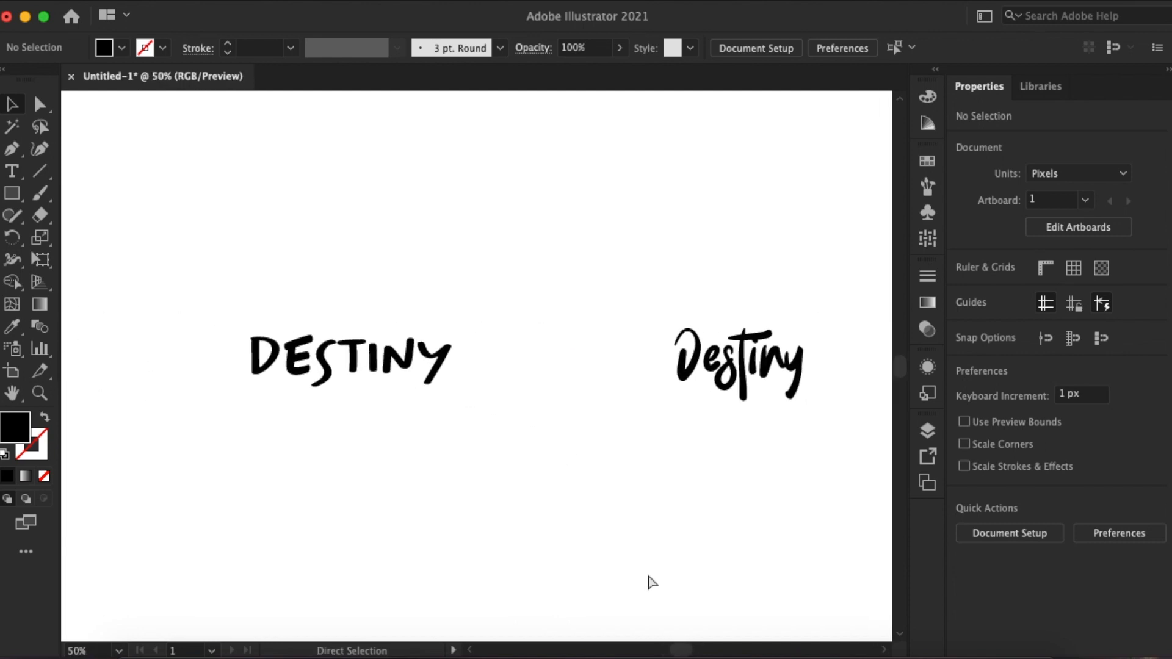
{"action": "key", "text": "super+minus"}
{"action": "key", "text": "super+minus"}
{"action": "scroll", "coordinate": [649, 581], "scroll_direction": "left", "scroll_amount": 5}
{"action": "scroll", "coordinate": [649, 582], "scroll_direction": "right", "scroll_amount": 3}
{"action": "left_click", "coordinate": [492, 390]}
{"action": "key", "text": "Delete"}
- Move the Willful and Wowi Typeface words closer together around the middle of the artboard
{"action": "left_click_drag", "start_coordinate": [273, 376], "coordinate": [388, 374]}
{"action": "left_click_drag", "start_coordinate": [691, 375], "coordinate": [583, 376]}
{"action": "left_click", "coordinate": [649, 330]}
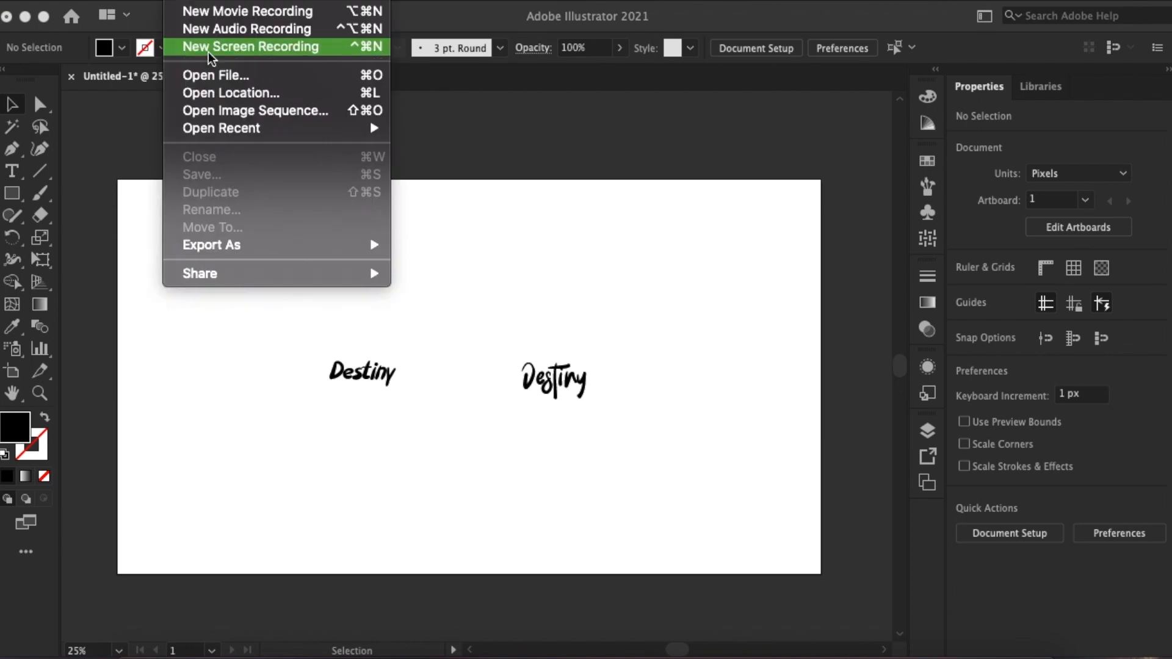
{"action": "left_click", "coordinate": [211, 45]}
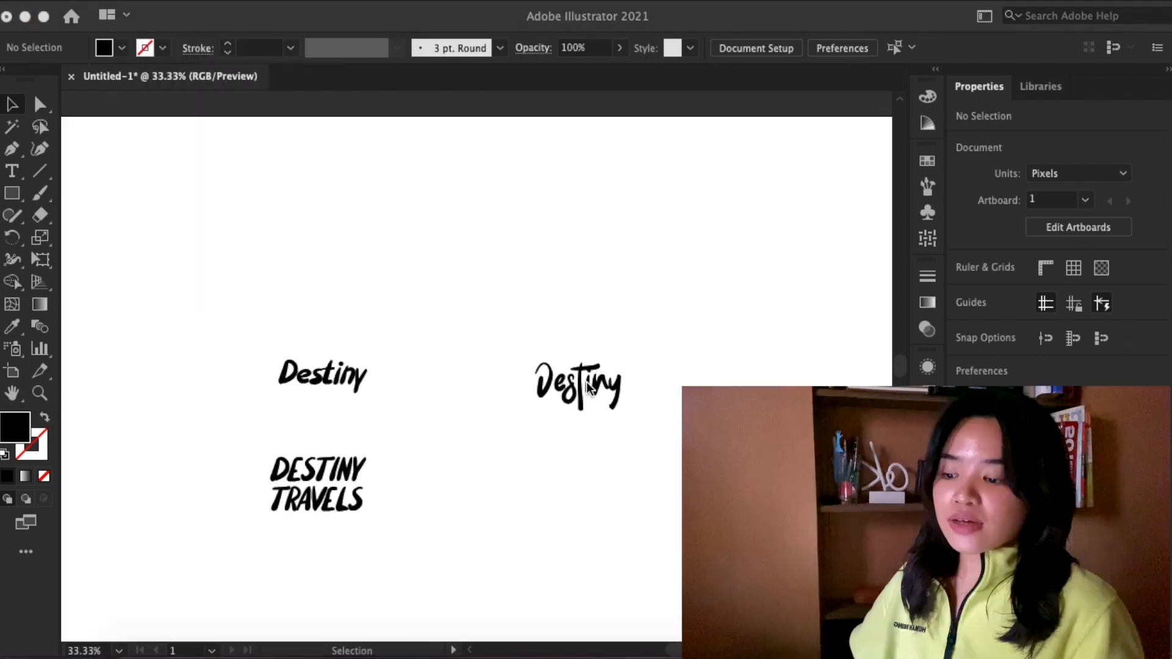
- Duplicate the Wowi Typeface word below the original and extend the copy's text area downward to fit a second line
{"action": "left_click_drag", "start_coordinate": [595, 391], "coordinate": [591, 475]}
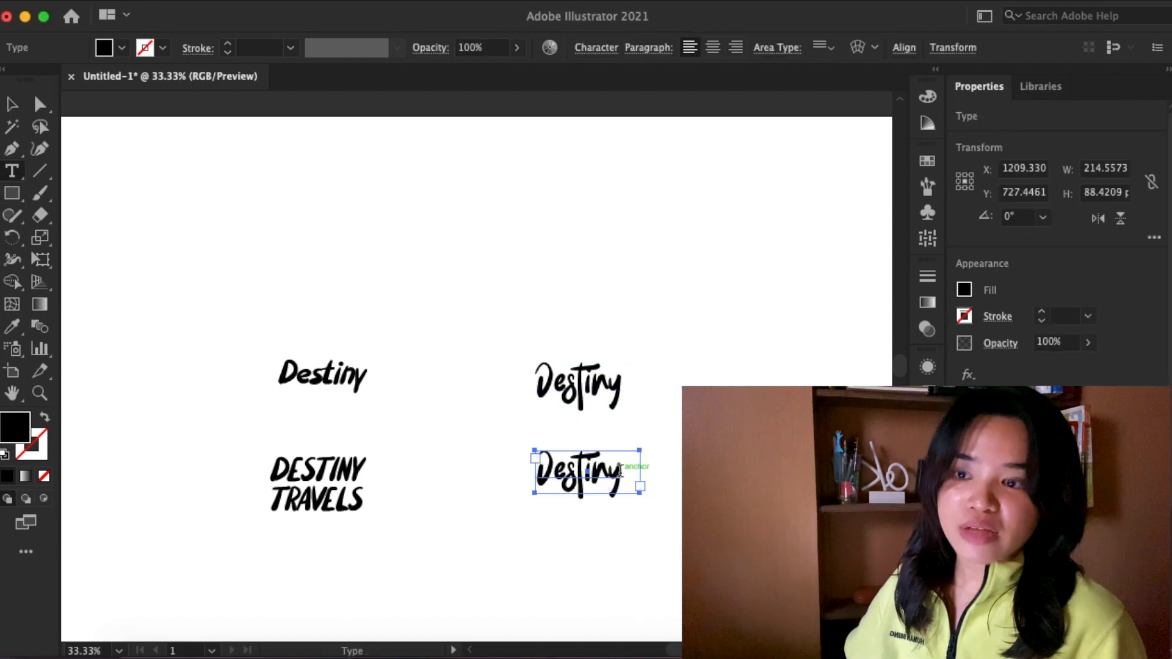
{"action": "left_click", "coordinate": [14, 105]}
{"action": "left_click_drag", "start_coordinate": [590, 504], "coordinate": [605, 570]}
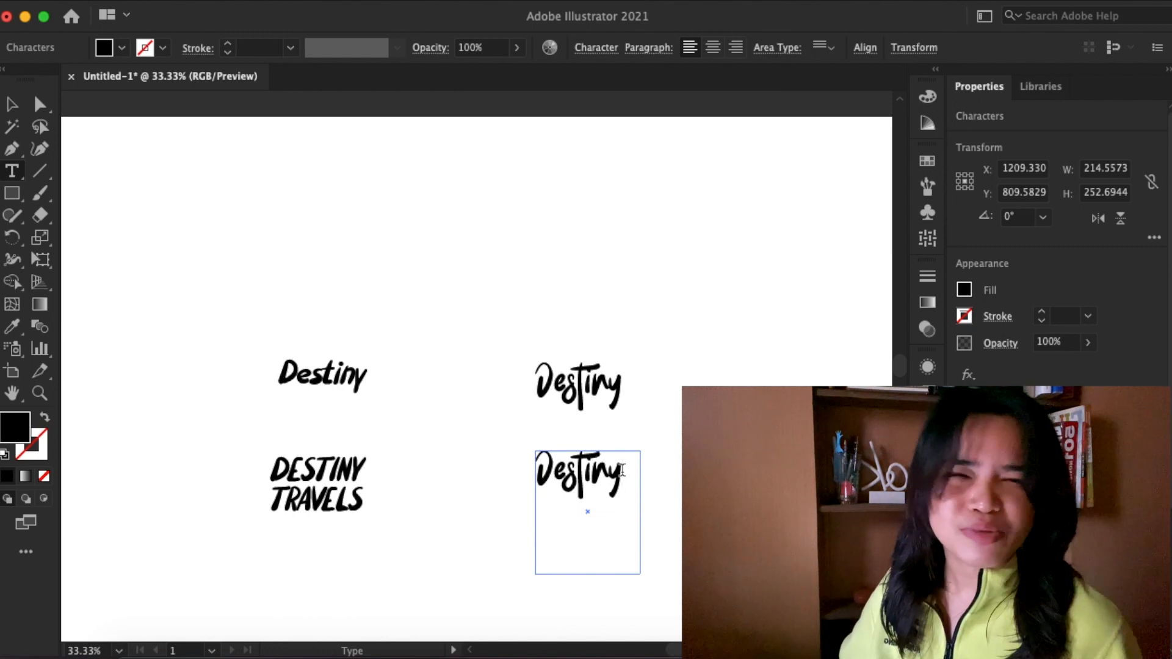
- Add Travels after Destiny in the Wowi Typeface copy and widen its text area so both words fit on one line
{"action": "type", "text": "TRA"}
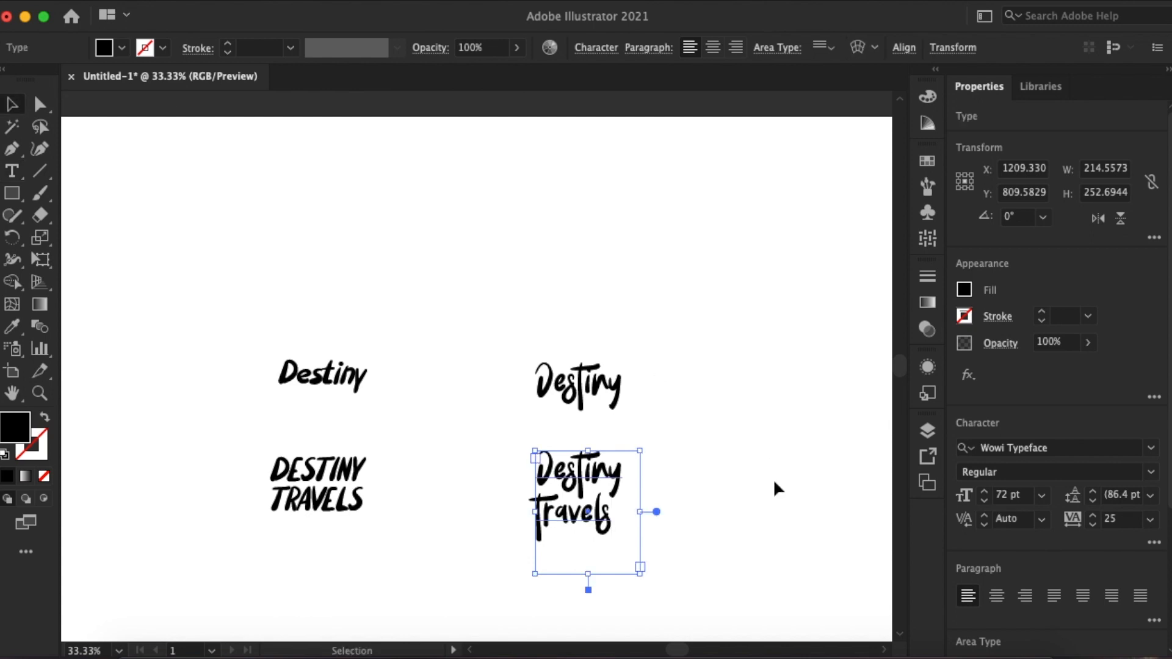
{"action": "left_click_drag", "start_coordinate": [642, 511], "coordinate": [775, 511]}
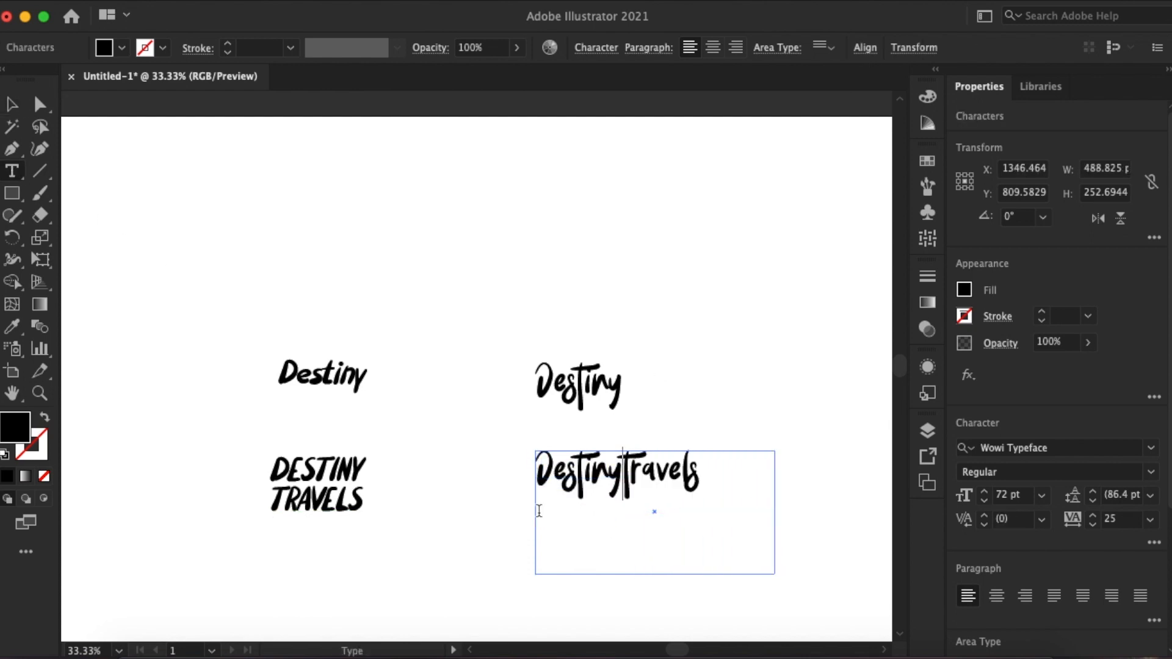
{"action": "left_click", "coordinate": [235, 199]}
- Delete the Wowi Typeface versions and move the stacked Willful DESTINY TRAVELS to the artboard's upper right
{"action": "scroll", "coordinate": [534, 265], "scroll_direction": "down", "scroll_amount": 2}
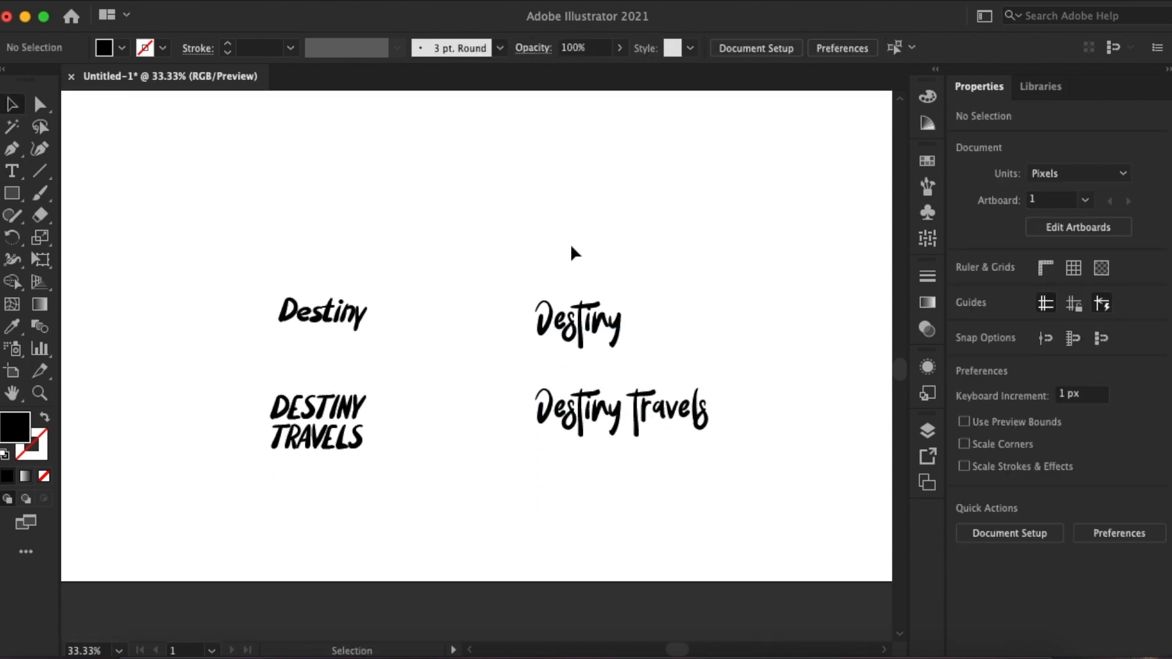
{"action": "left_click_drag", "start_coordinate": [611, 417], "coordinate": [612, 417]}
{"action": "key", "text": "Delete"}
{"action": "left_click_drag", "start_coordinate": [333, 399], "coordinate": [598, 293]}
{"action": "left_click", "coordinate": [723, 305]}
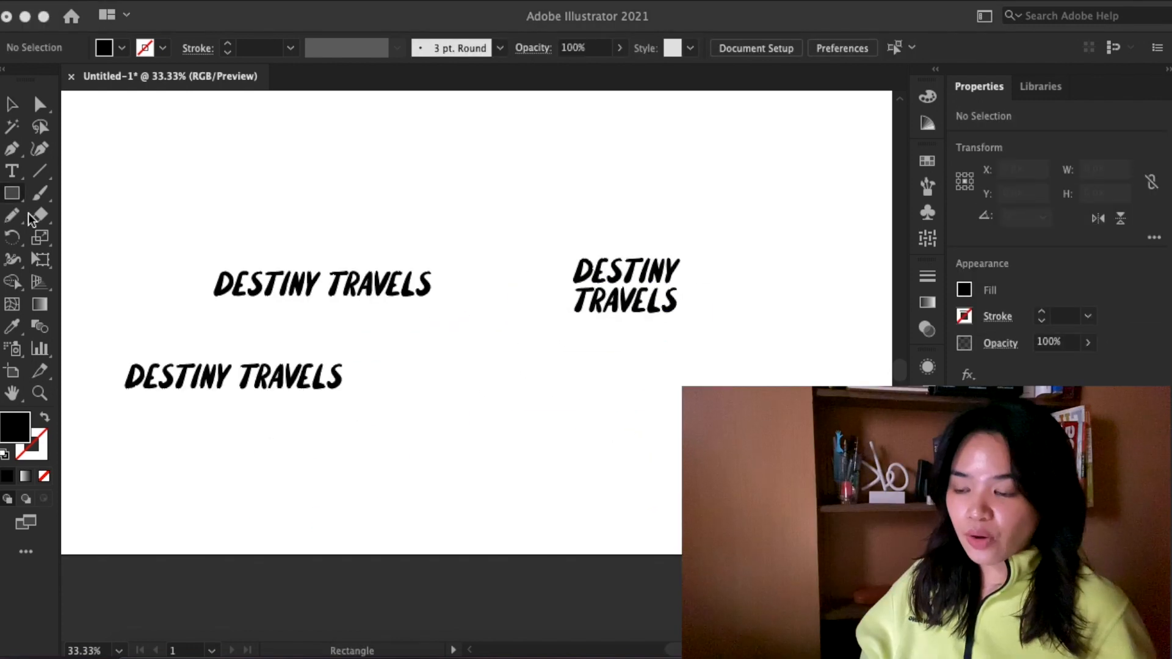
- Draw a rectangle about 121 by 154 px below the wordmarks and round its corners slightly
{"action": "left_click", "coordinate": [475, 387]}
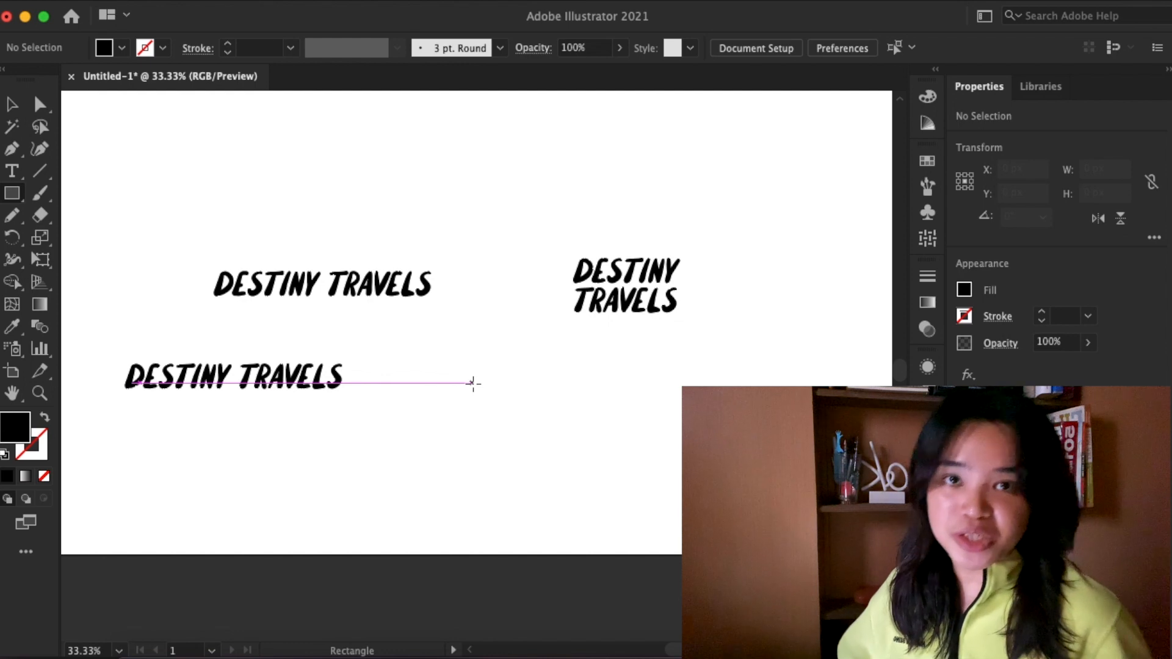
{"action": "left_click_drag", "start_coordinate": [495, 390], "coordinate": [556, 465]}
{"action": "key", "text": "super+equal"}
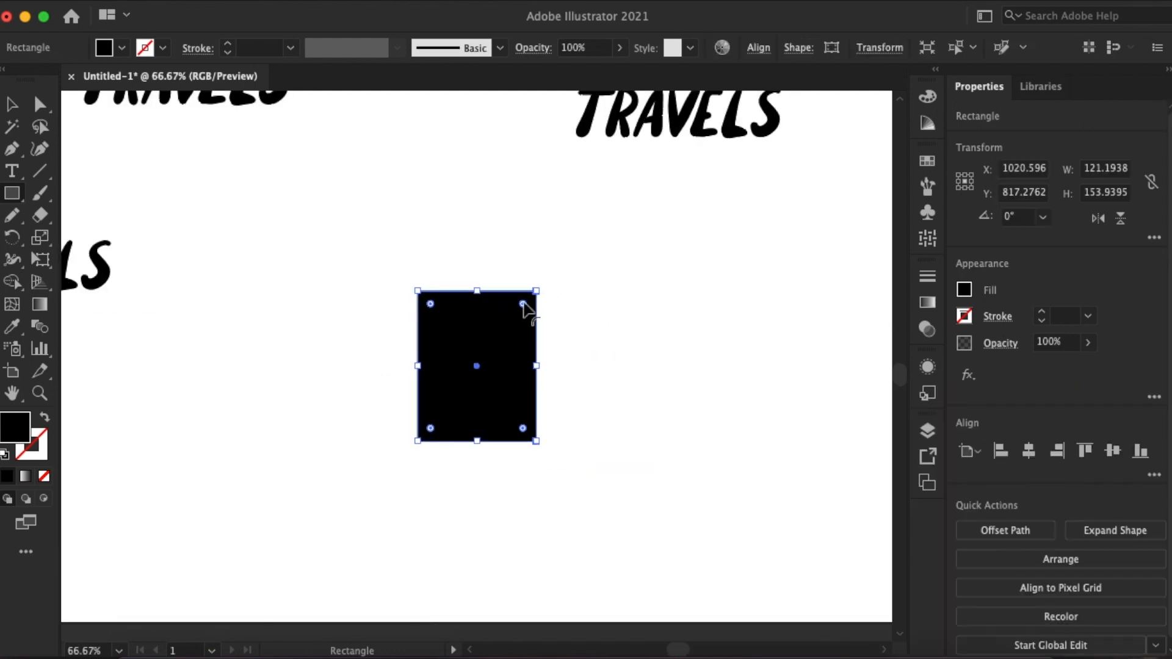
{"action": "left_click", "coordinate": [226, 149]}
{"action": "left_click", "coordinate": [480, 365]}
- Remove the rounded rectangle's fill and give it a black 5 pt stroke
{"action": "left_click", "coordinate": [965, 290]}
{"action": "left_click", "coordinate": [763, 357]}
{"action": "left_click", "coordinate": [965, 316]}
{"action": "left_click", "coordinate": [802, 383]}
{"action": "triple_click", "coordinate": [1043, 312]}
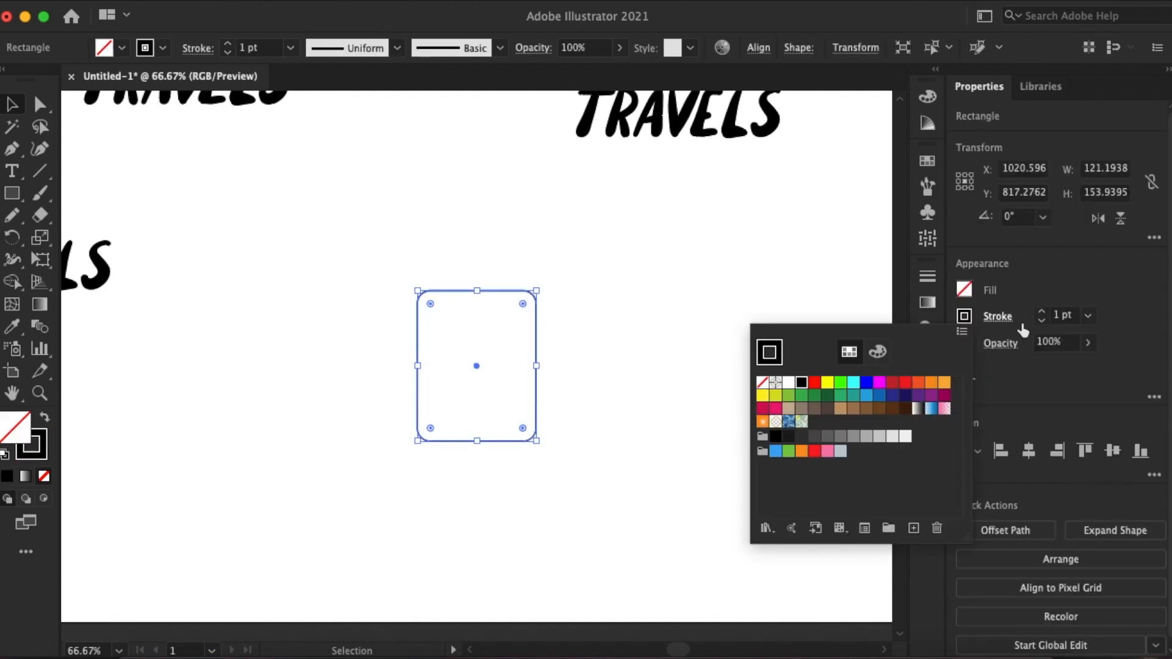
{"action": "left_click", "coordinate": [1043, 312]}
- Tilt the rounded rectangle clockwise and overlay a copy of it at a slightly different angle
{"action": "left_click_drag", "start_coordinate": [451, 293], "coordinate": [450, 273]}
{"action": "left_click", "coordinate": [470, 292], "text": "shift"}
{"action": "mouse_move", "coordinate": [545, 266]}
{"action": "left_mouse_down"}
{"action": "mouse_move", "coordinate": [579, 312]}
{"action": "mouse_move", "coordinate": [573, 262]}
{"action": "mouse_move", "coordinate": [541, 293]}
{"action": "mouse_move", "coordinate": [585, 307]}
{"action": "left_mouse_up"}
{"action": "left_click", "coordinate": [545, 300]}
{"action": "left_click_drag", "start_coordinate": [555, 299], "coordinate": [543, 299]}
{"action": "left_click", "coordinate": [550, 251]}
- Line up the copy's upper-left rounded corner with the matching corner of the other tilted rectangle
{"action": "key", "text": "super+equal"}
{"action": "key", "text": "super+equal"}
{"action": "key", "text": "super+equal"}
{"action": "left_click_drag", "start_coordinate": [546, 188], "coordinate": [537, 202]}
{"action": "left_click", "coordinate": [687, 166]}
- Try to trim the overlapping outlines of the two rectangles with the Shape Builder tool
{"action": "key", "text": "super+minus"}
{"action": "key", "text": "super+minus"}
{"action": "left_click_drag", "start_coordinate": [687, 166], "coordinate": [378, 452]}
{"action": "left_click", "coordinate": [12, 282]}
{"action": "left_click", "coordinate": [542, 496]}
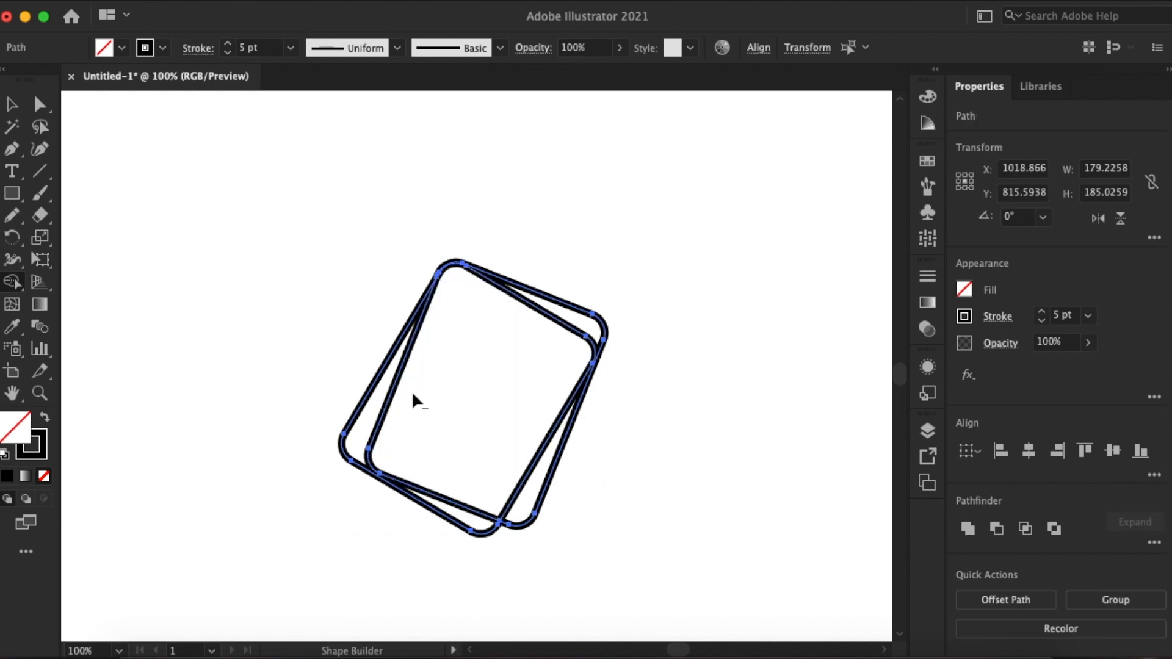
{"action": "key", "text": "super+z"}
{"action": "key", "text": "v"}
{"action": "left_click", "coordinate": [556, 549]}
{"action": "left_click", "coordinate": [516, 295]}
{"action": "left_click", "coordinate": [489, 533]}
{"action": "key", "text": "super+z"}
{"action": "key", "text": "super+z"}
{"action": "key", "text": "super+z"}
{"action": "key", "text": "super+z"}
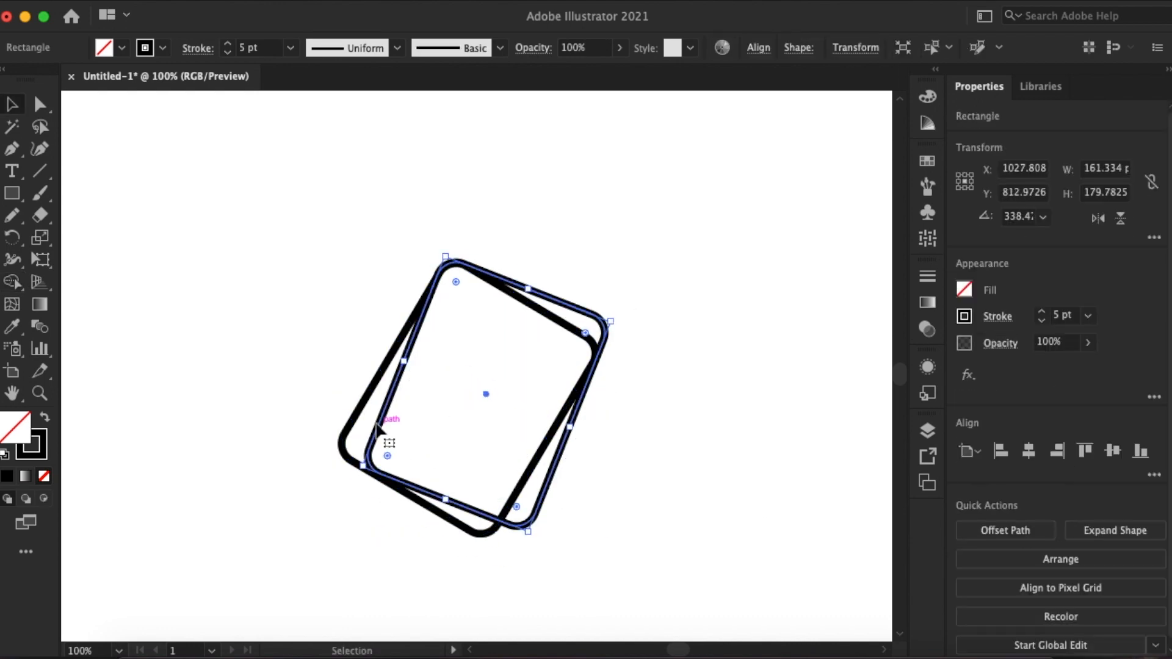
- Cut the back rectangle's left and right sides with the Scissors tool and delete its lower portion
{"action": "key", "text": "super+plus"}
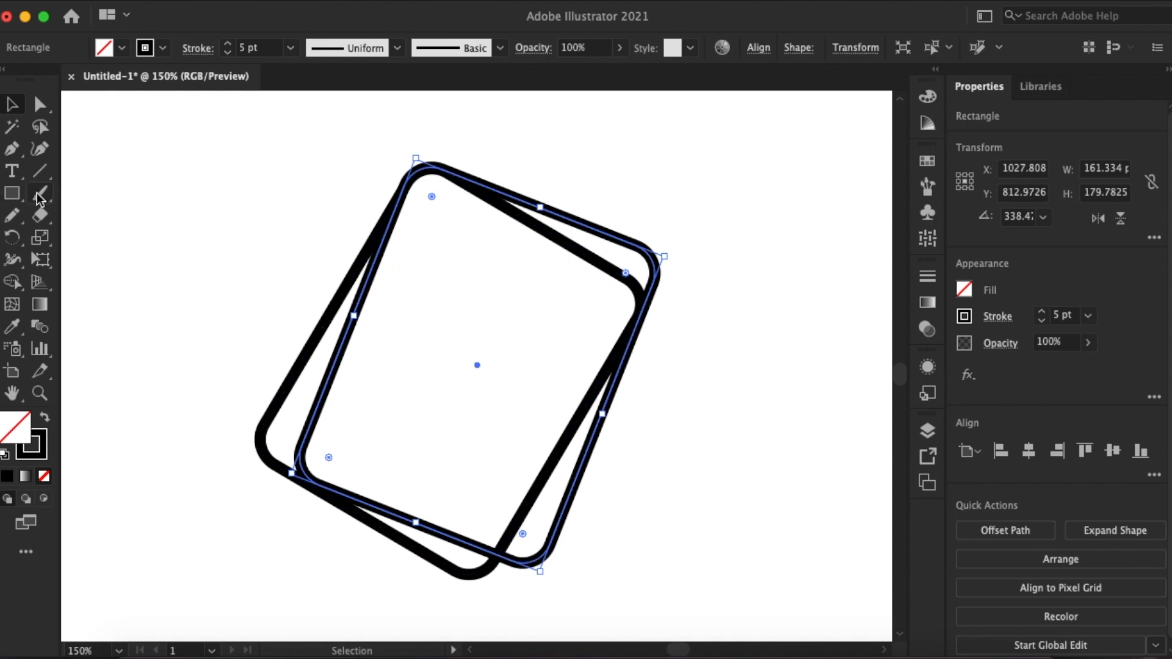
{"action": "left_click_drag", "start_coordinate": [42, 214], "coordinate": [97, 239]}
{"action": "left_click", "coordinate": [377, 257]}
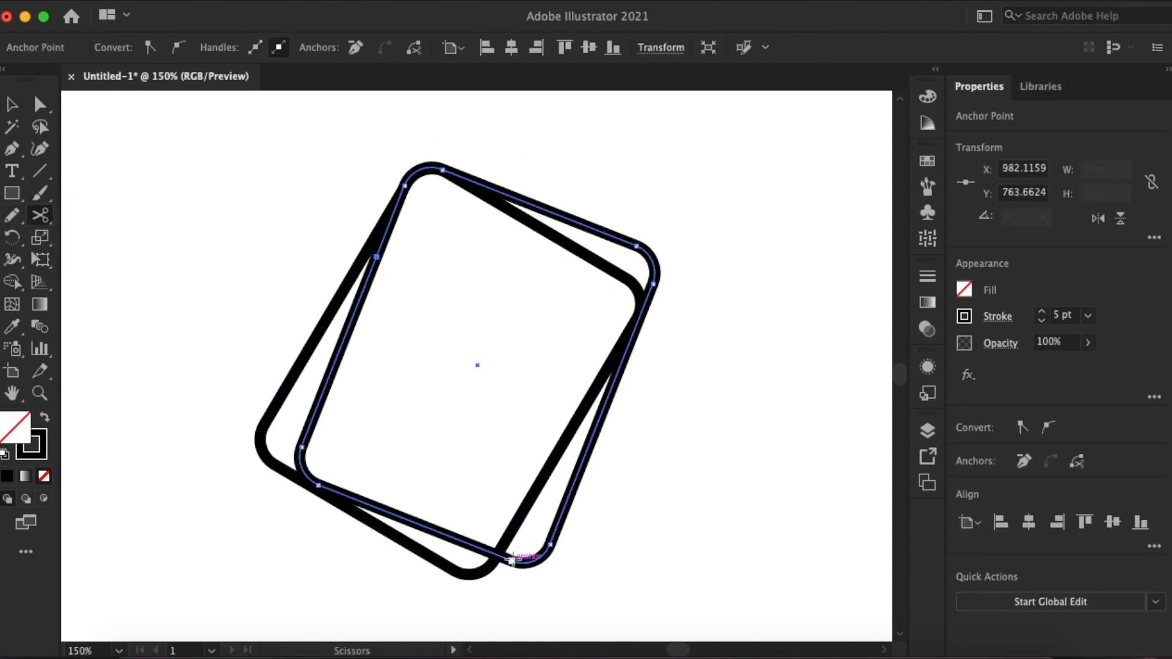
{"action": "key", "text": "Delete"}
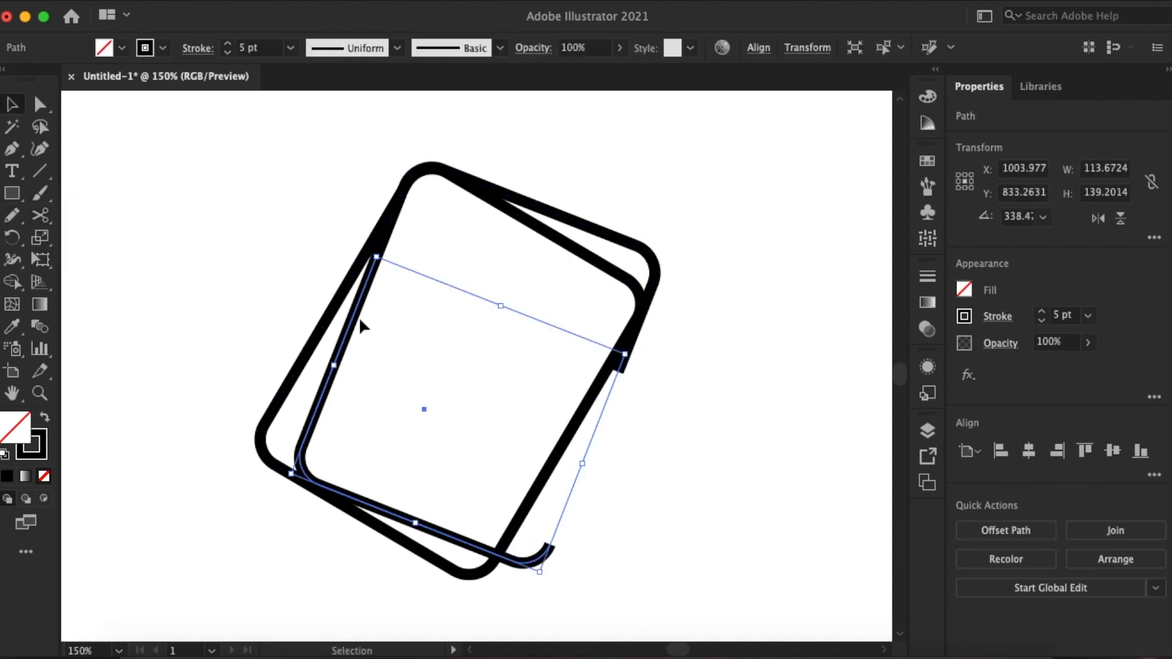
{"action": "key", "text": "Delete"}
- Rotate the remaining upper piece of the back outline slightly counterclockwise
{"action": "left_click", "coordinate": [381, 252]}
{"action": "left_click_drag", "start_coordinate": [676, 251], "coordinate": [676, 245]}
{"action": "left_click", "coordinate": [765, 241]}
- Cut the back outline at its upper-left curve and delete the leftover stub on the left side
{"action": "key", "text": "super+="}
{"action": "scroll", "coordinate": [765, 241], "scroll_direction": "up", "scroll_amount": 2}
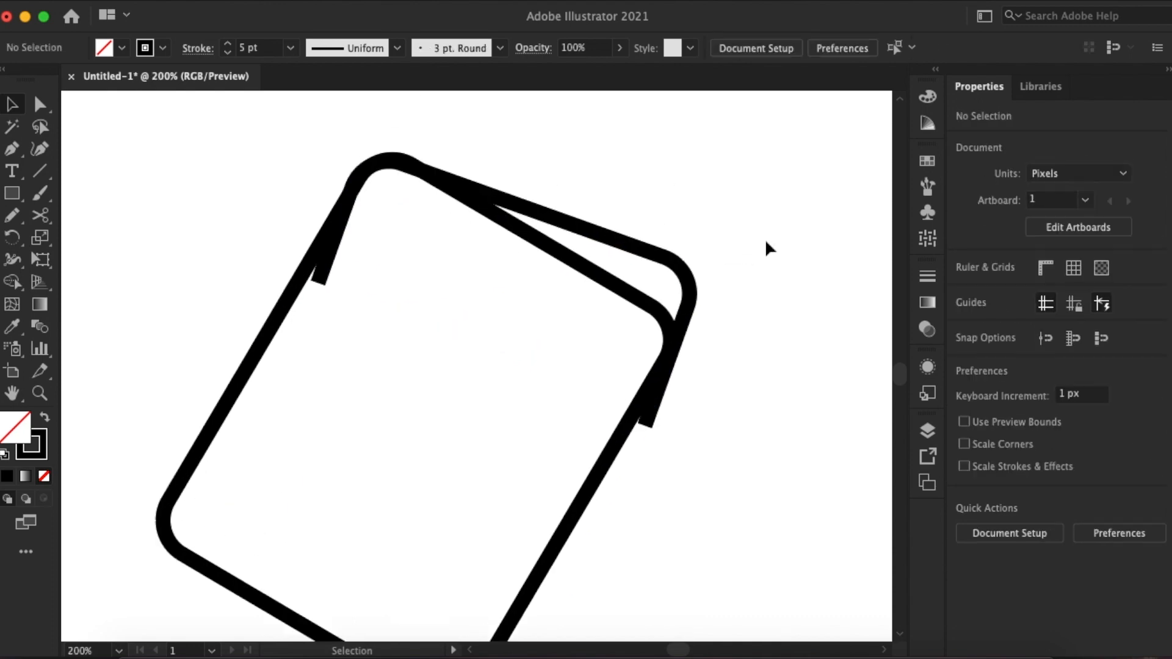
{"action": "left_click", "coordinate": [333, 250]}
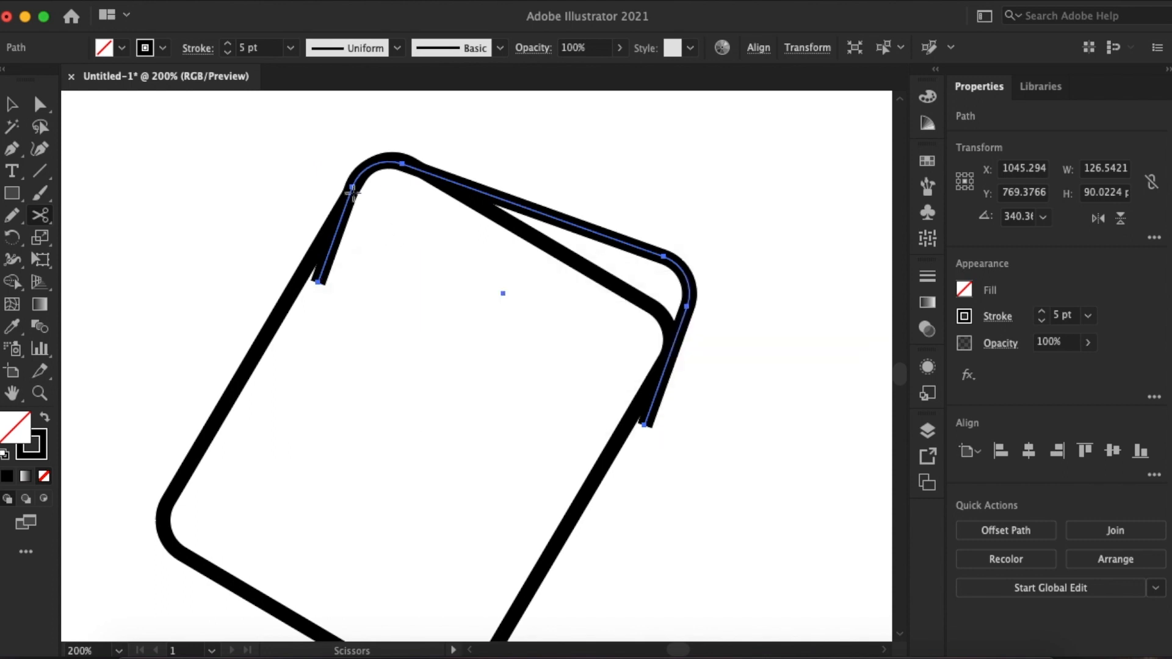
{"action": "left_click", "coordinate": [318, 281]}
{"action": "key", "text": "Delete"}
- Cut the back outline's right end near the front rectangle's rounded corner and delete the excess below
{"action": "double_click", "coordinate": [340, 230]}
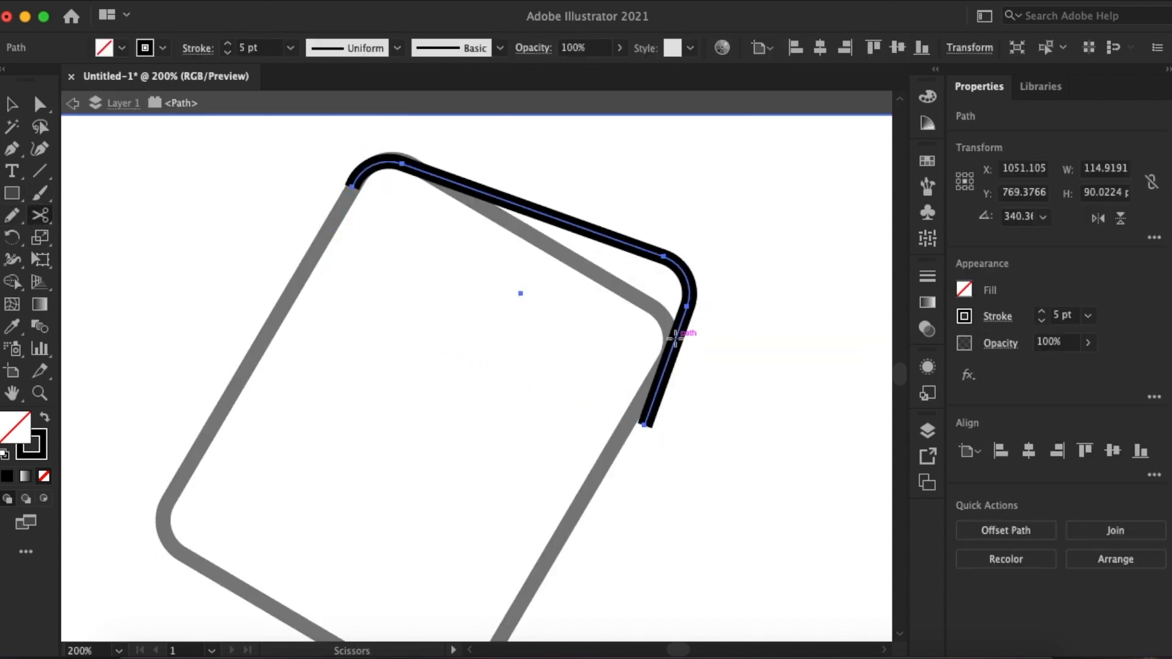
{"action": "left_click", "coordinate": [675, 337]}
{"action": "key", "text": "Return"}
{"action": "left_click", "coordinate": [72, 103]}
{"action": "key", "text": "v"}
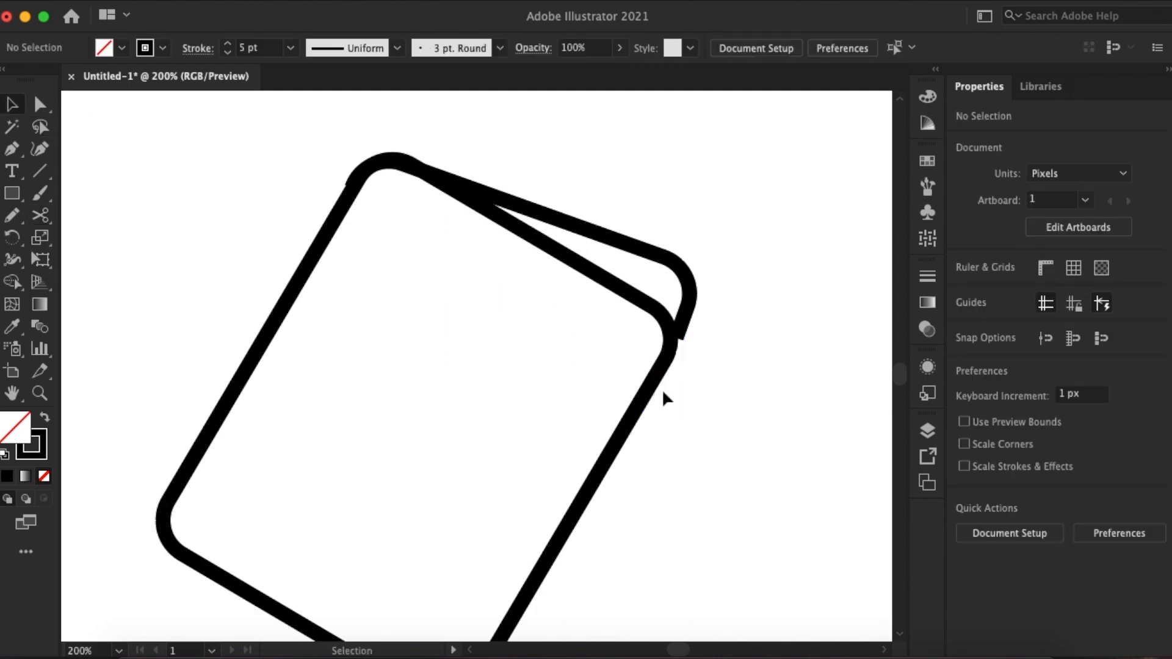
- Slightly adjust the placement of the trimmed back outline against the front rectangle
{"action": "left_click", "coordinate": [687, 323]}
{"action": "left_click_drag", "start_coordinate": [711, 267], "coordinate": [714, 277]}
{"action": "left_click_drag", "start_coordinate": [546, 221], "coordinate": [548, 222]}
- Reposition the anchor points at the back outline's right end so it merges into the front rectangle's edge
{"action": "key", "text": "a"}
{"action": "key", "text": "super+equal"}
{"action": "key", "text": "super+equal"}
{"action": "key", "text": "super+equal"}
{"action": "left_click", "coordinate": [820, 525]}
{"action": "left_click_drag", "start_coordinate": [869, 563], "coordinate": [746, 509]}
{"action": "left_click_drag", "start_coordinate": [733, 378], "coordinate": [725, 383]}
{"action": "left_click_drag", "start_coordinate": [696, 471], "coordinate": [683, 482]}
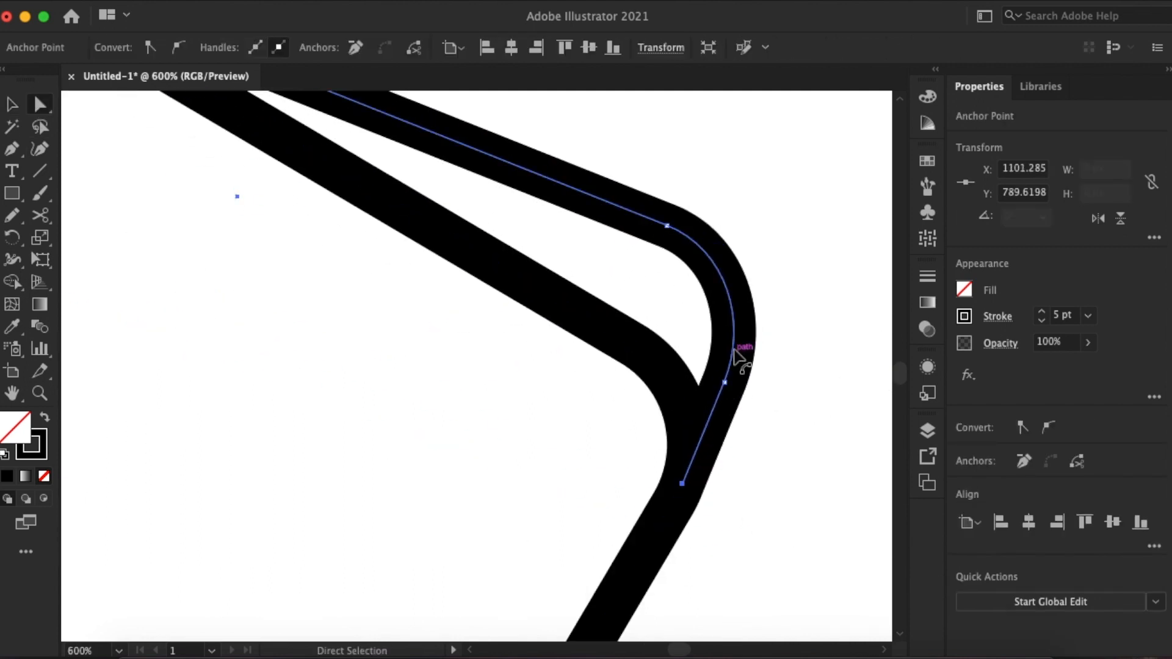
{"action": "left_click", "coordinate": [821, 310]}
- Move the anchor point at the back outline's left end so it blends into the front rectangle's upper-left corner
{"action": "key", "text": "super+minus"}
{"action": "key", "text": "super+minus"}
{"action": "scroll", "coordinate": [821, 310], "scroll_direction": "left", "scroll_amount": 5}
{"action": "scroll", "coordinate": [820, 310], "scroll_direction": "up", "scroll_amount": 2}
{"action": "key", "text": "super+equal"}
{"action": "left_click_drag", "start_coordinate": [502, 247], "coordinate": [436, 257]}
{"action": "left_click", "coordinate": [396, 211]}
- Draw an upright rectangle about 58 by 144 px to the right of the tilted black shape
{"action": "key", "text": "super+minus"}
{"action": "key", "text": "super+minus"}
{"action": "key", "text": "super+minus"}
{"action": "key", "text": "super+minus"}
{"action": "scroll", "coordinate": [411, 250], "scroll_direction": "down", "scroll_amount": 2}
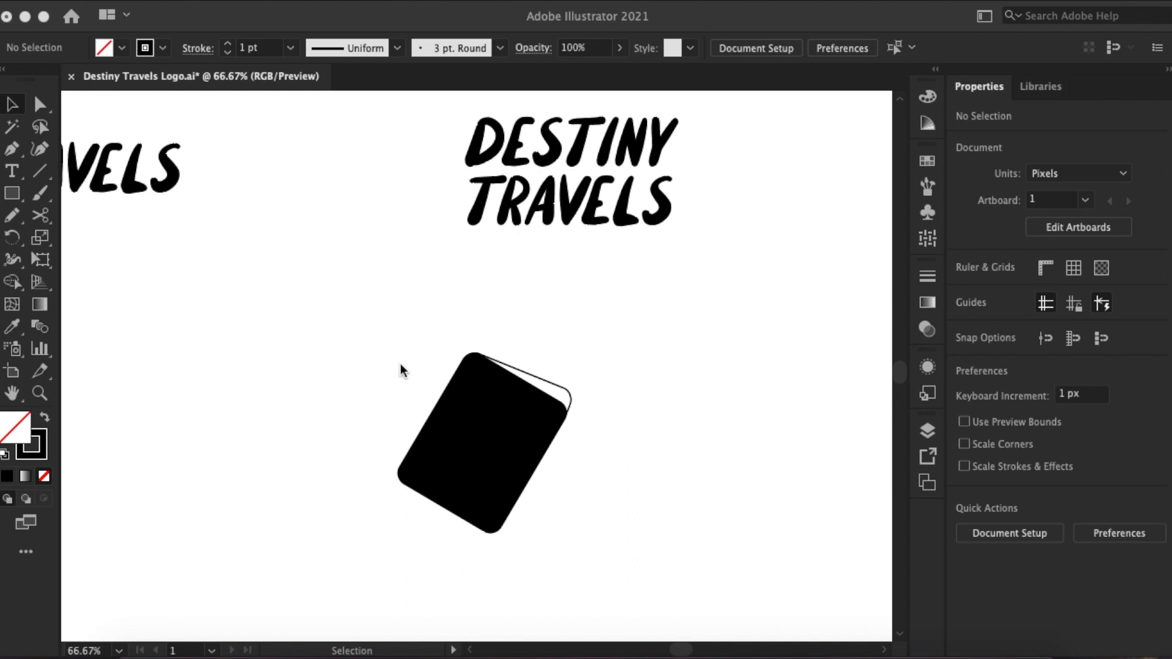
{"action": "left_click_drag", "start_coordinate": [12, 196], "coordinate": [33, 197]}
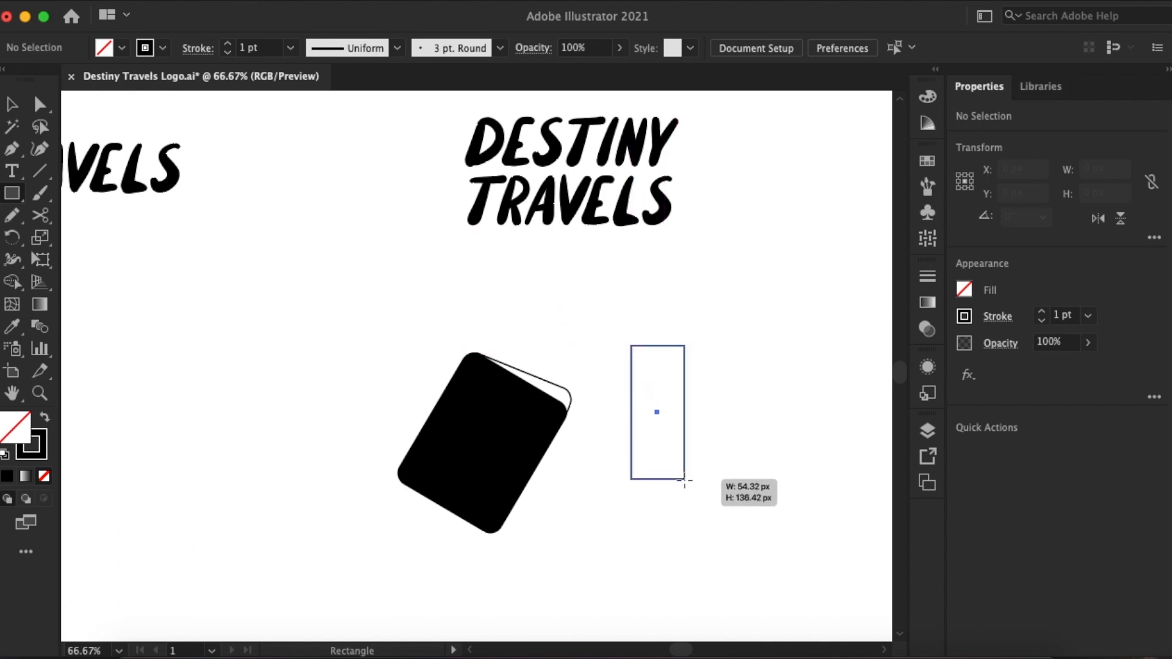
{"action": "left_click_drag", "start_coordinate": [688, 488], "coordinate": [689, 487]}
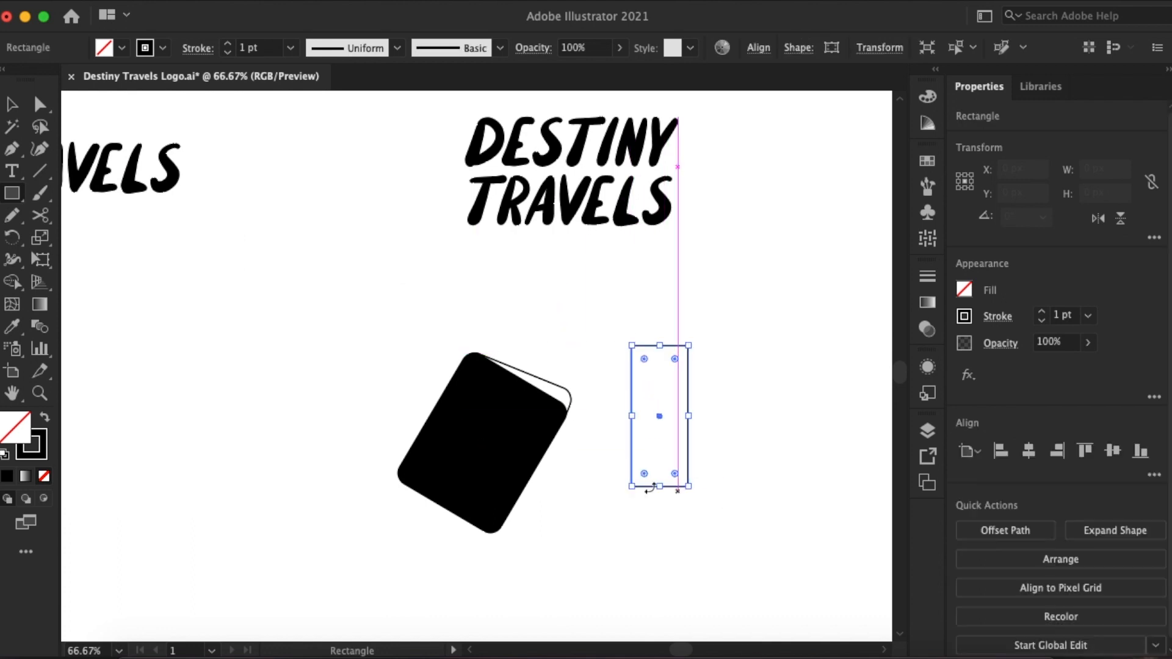
- Fill the upright rectangle with black and remove its stroke
{"action": "left_click", "coordinate": [963, 290]}
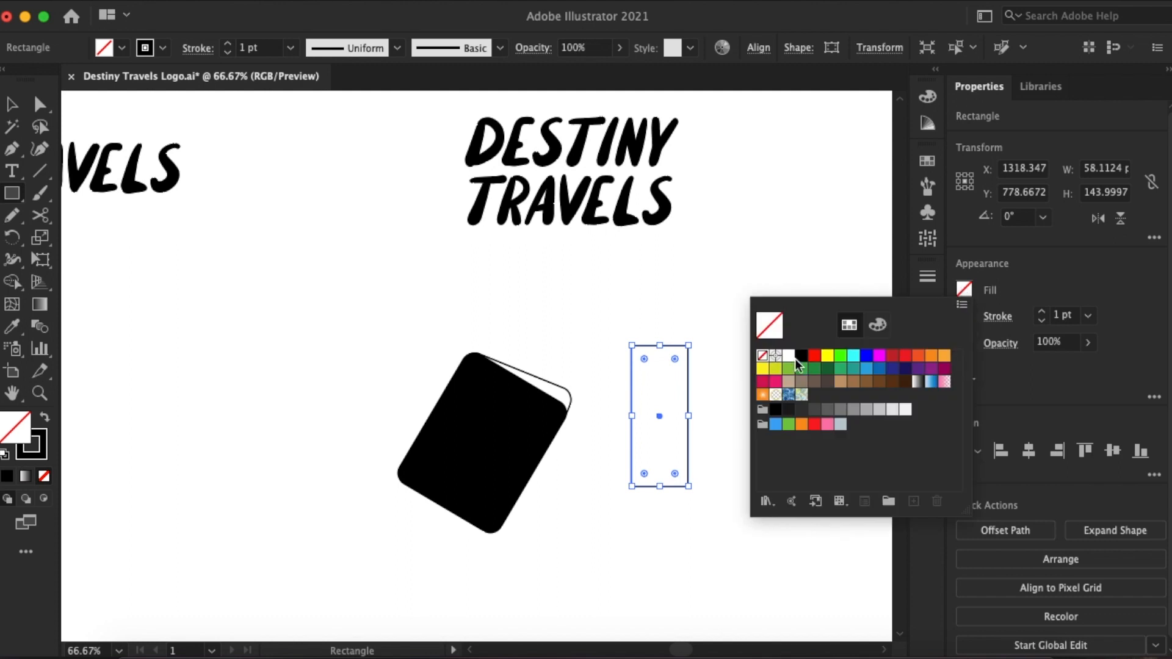
{"action": "left_click", "coordinate": [793, 361]}
{"action": "left_click", "coordinate": [964, 317]}
{"action": "left_click", "coordinate": [764, 382]}
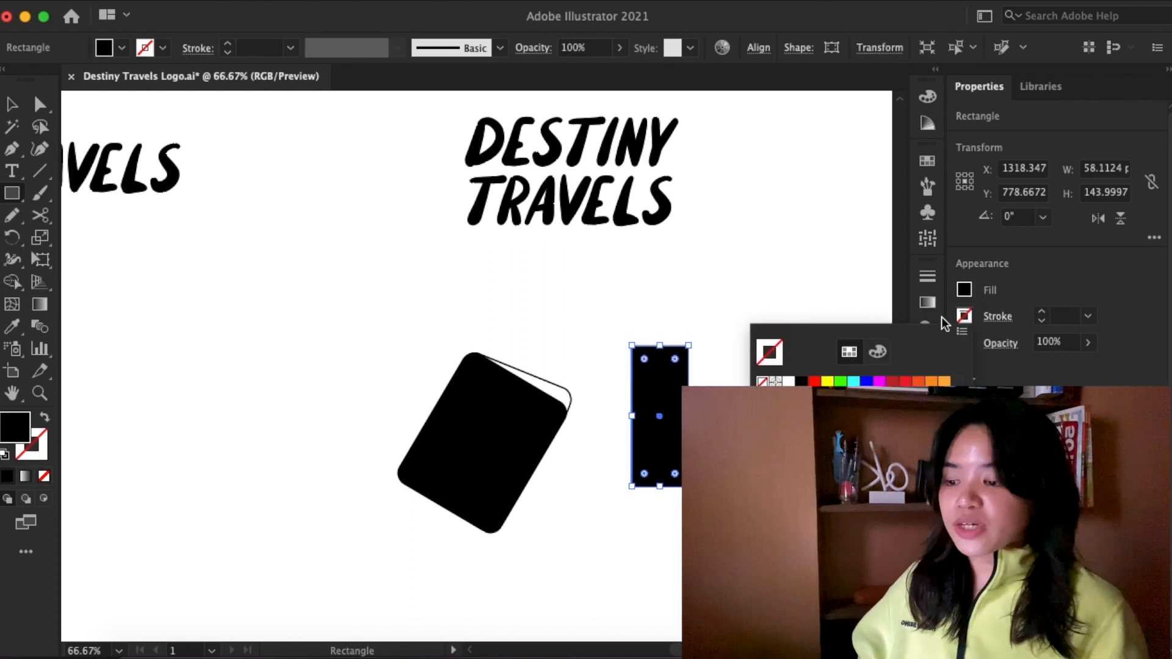
- Widen the upright black rectangle to about 63 px and round its corners slightly
{"action": "left_click", "coordinate": [12, 106]}
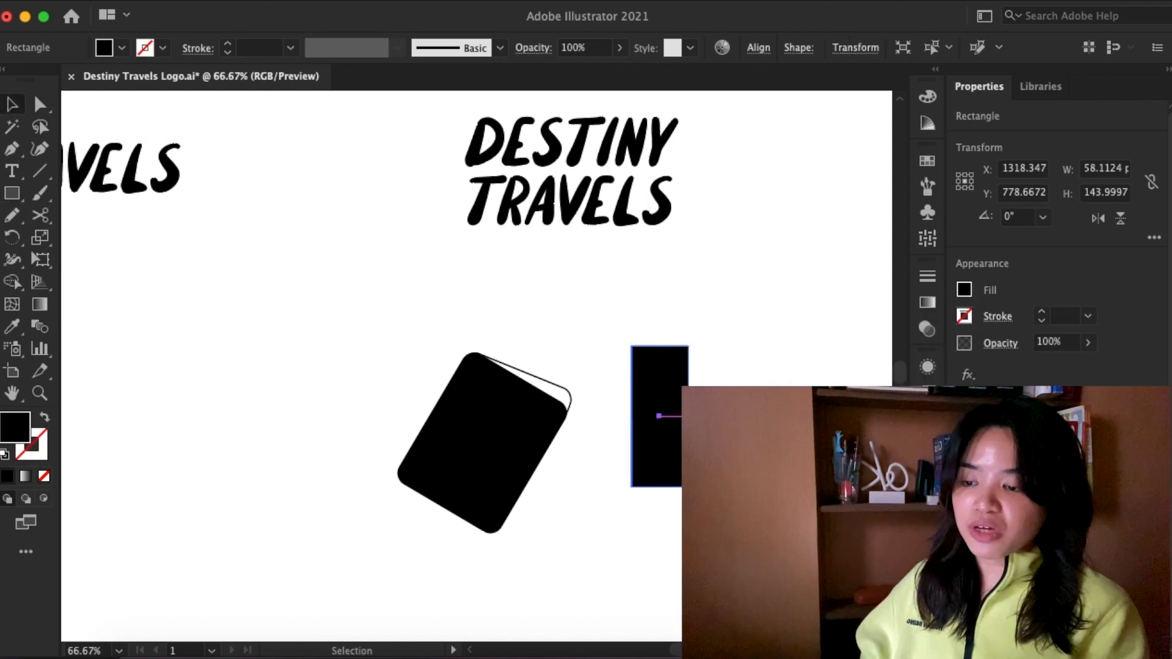
{"action": "left_click_drag", "start_coordinate": [675, 360], "coordinate": [685, 357]}
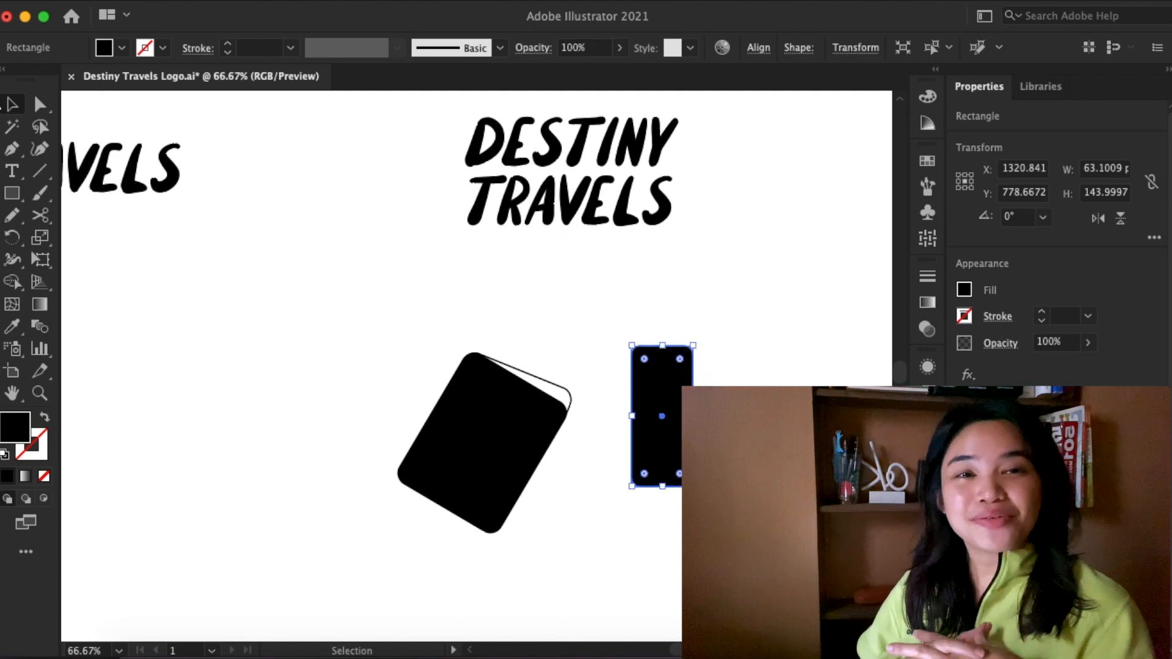
- Duplicate the upright black rectangle about 32 px to the right and tilt the copy about 12 degrees clockwise
{"action": "left_click_drag", "start_coordinate": [662, 409], "coordinate": [693, 410]}
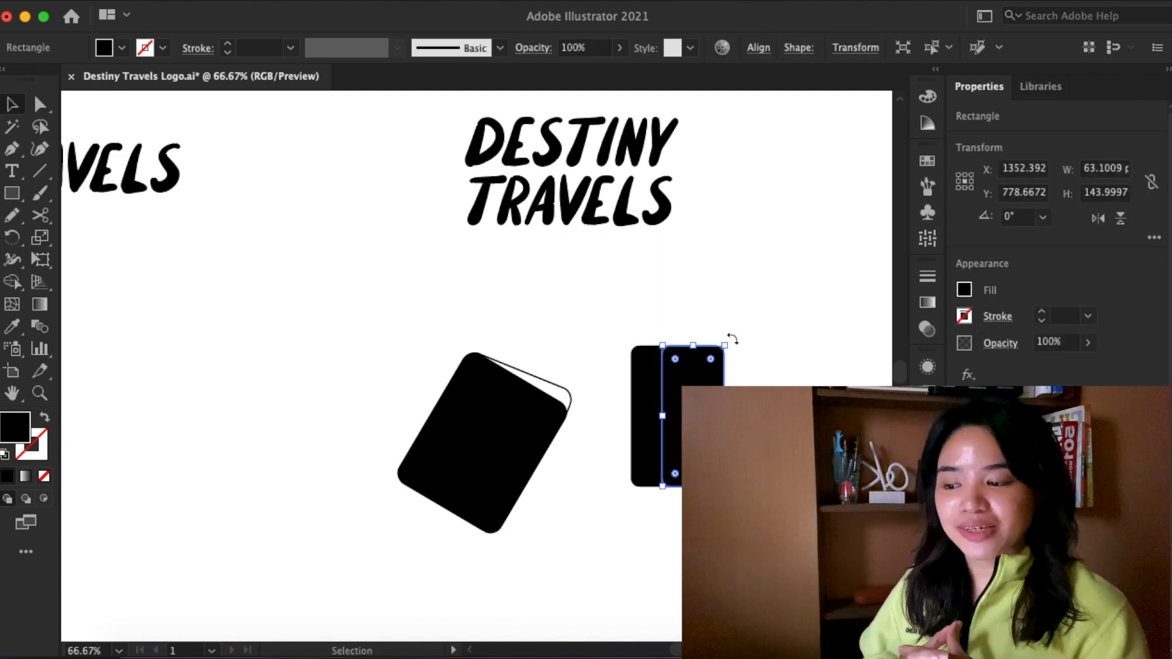
{"action": "left_click_drag", "start_coordinate": [731, 337], "coordinate": [746, 347]}
{"action": "left_click_drag", "start_coordinate": [714, 397], "coordinate": [714, 396]}
- Give both the upright and the tilted rectangle a white fill and a 2 pt black stroke
{"action": "left_click", "coordinate": [647, 415], "text": "shift"}
{"action": "left_click", "coordinate": [965, 289]}
{"action": "left_click", "coordinate": [796, 356]}
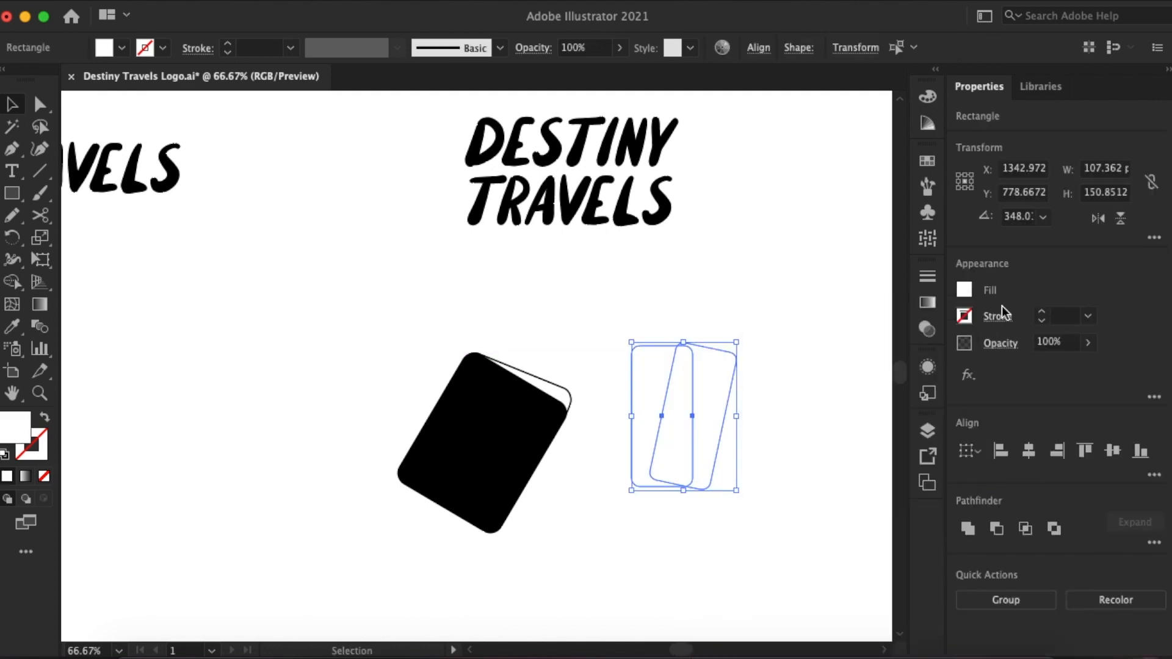
{"action": "left_click", "coordinate": [725, 343]}
{"action": "left_click", "coordinate": [965, 317]}
{"action": "left_click", "coordinate": [712, 339]}
- Move the two outlined rectangles onto the tilted black passport shape, rotating them clockwise and shrinking them to match it
{"action": "key", "text": "super+plus"}
{"action": "left_click", "coordinate": [848, 444], "text": "shift"}
{"action": "left_click_drag", "start_coordinate": [848, 444], "coordinate": [632, 441]}
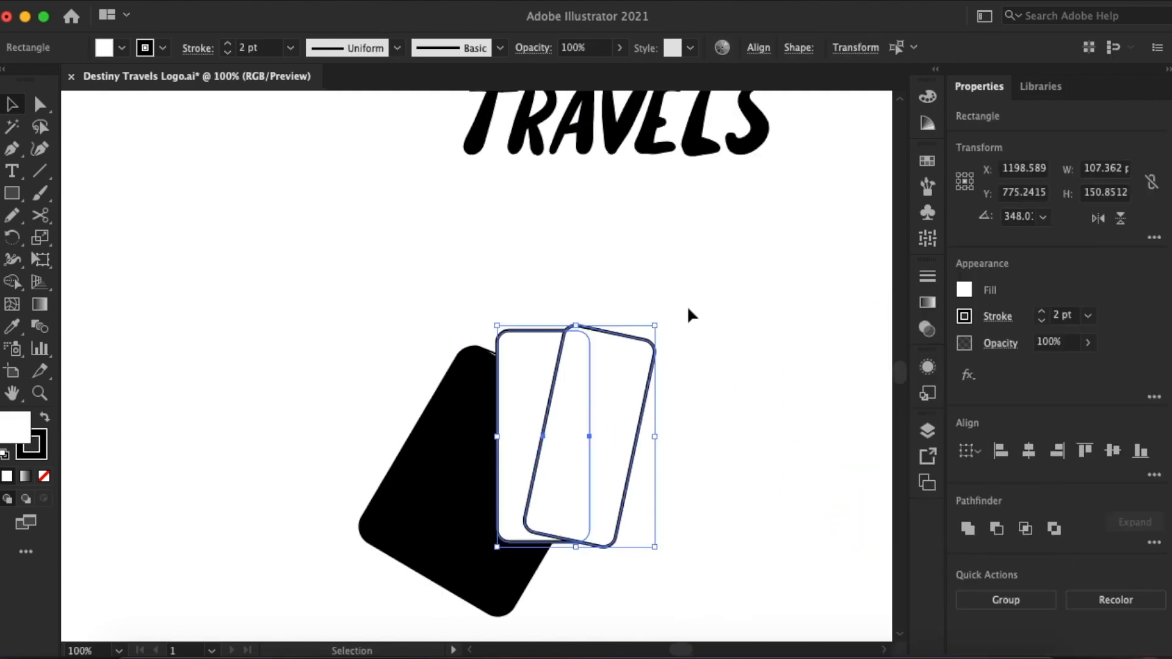
{"action": "left_click_drag", "start_coordinate": [659, 322], "coordinate": [691, 391]}
{"action": "left_click_drag", "start_coordinate": [638, 563], "coordinate": [593, 516]}
{"action": "left_click_drag", "start_coordinate": [508, 434], "coordinate": [550, 431]}
- Send the outlined pair behind the black passport shape and shift it slightly
{"action": "right_click", "coordinate": [469, 468]}
{"action": "left_click", "coordinate": [714, 479]}
{"action": "left_click", "coordinate": [663, 424]}
{"action": "mouse_move", "coordinate": [580, 366]}
{"action": "left_mouse_down"}
{"action": "mouse_move", "coordinate": [602, 316]}
{"action": "mouse_move", "coordinate": [571, 372]}
{"action": "mouse_move", "coordinate": [586, 356]}
{"action": "left_mouse_up"}
{"action": "left_click", "coordinate": [730, 434]}
- Tilt the white outlined cards further clockwise and tuck them behind the passport's upper-right edge so they fan out
{"action": "key", "text": "super+minus"}
{"action": "key", "text": "super+plus"}
{"action": "left_click", "coordinate": [552, 309], "text": "shift"}
{"action": "left_click_drag", "start_coordinate": [638, 293], "coordinate": [663, 311]}
{"action": "left_click", "coordinate": [964, 289]}
{"action": "left_click", "coordinate": [811, 356]}
{"action": "left_click", "coordinate": [698, 238]}
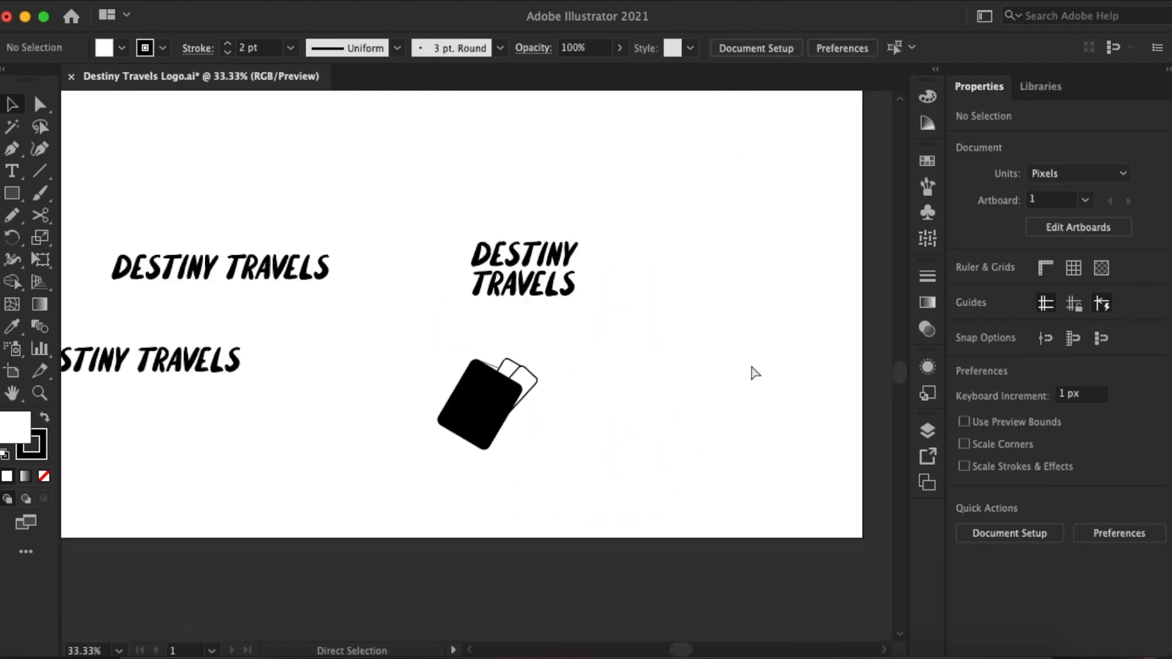
- Draw a narrow rectangle about 15 by 47 px over the front card's end, filled black without a stroke
{"action": "key", "text": "super+plus"}
{"action": "key", "text": "super+plus"}
{"action": "key", "text": "super+plus"}
{"action": "key", "text": "super+plus"}
{"action": "key", "text": "super+plus"}
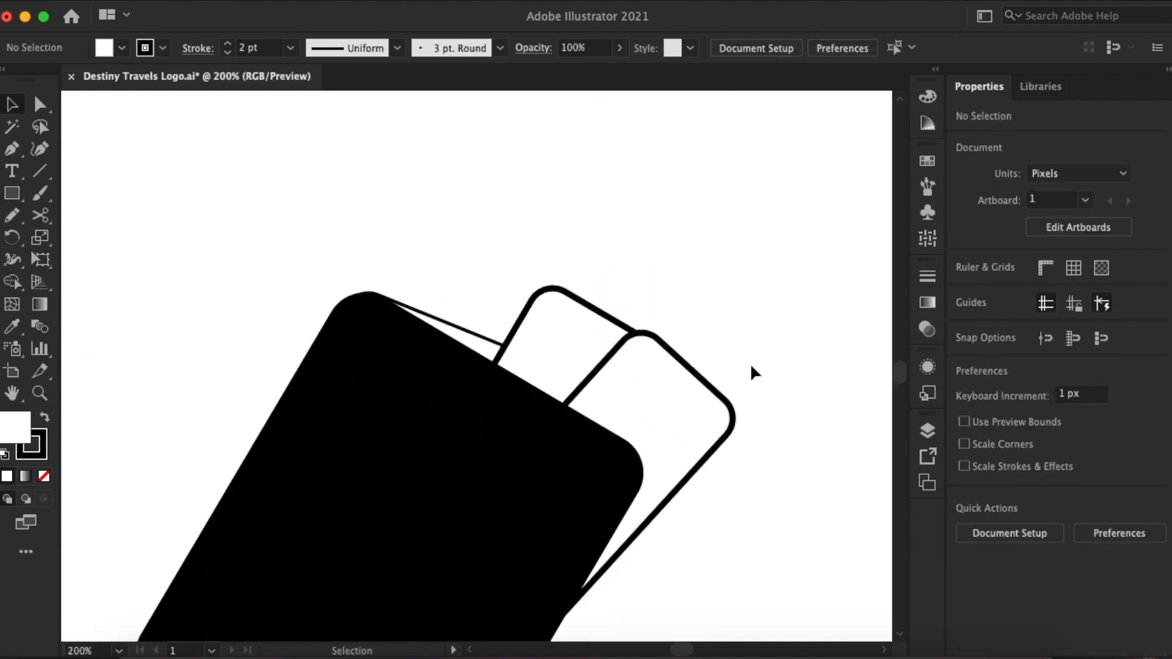
{"action": "scroll", "coordinate": [750, 362], "scroll_direction": "right", "scroll_amount": 3}
{"action": "left_click", "coordinate": [12, 193]}
{"action": "left_click_drag", "start_coordinate": [528, 297], "coordinate": [572, 433]}
{"action": "left_click", "coordinate": [965, 289]}
{"action": "left_click", "coordinate": [801, 356]}
{"action": "left_click", "coordinate": [12, 105]}
{"action": "left_click", "coordinate": [965, 316]}
{"action": "left_click", "coordinate": [763, 381]}
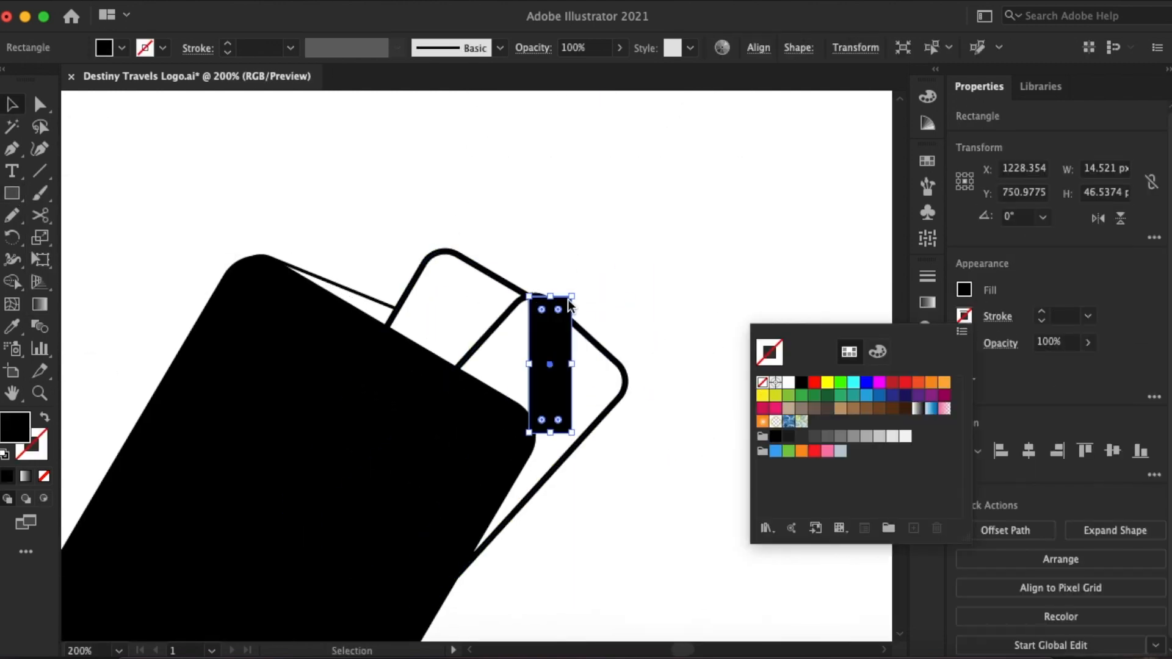
- Rotate the black strip to lie along the front card's outer end and round its corners to about 4.7 px
{"action": "key", "text": "super+plus"}
{"action": "left_click_drag", "start_coordinate": [513, 257], "coordinate": [420, 266]}
{"action": "left_click_drag", "start_coordinate": [492, 383], "coordinate": [522, 364]}
{"action": "left_click_drag", "start_coordinate": [454, 273], "coordinate": [455, 281]}
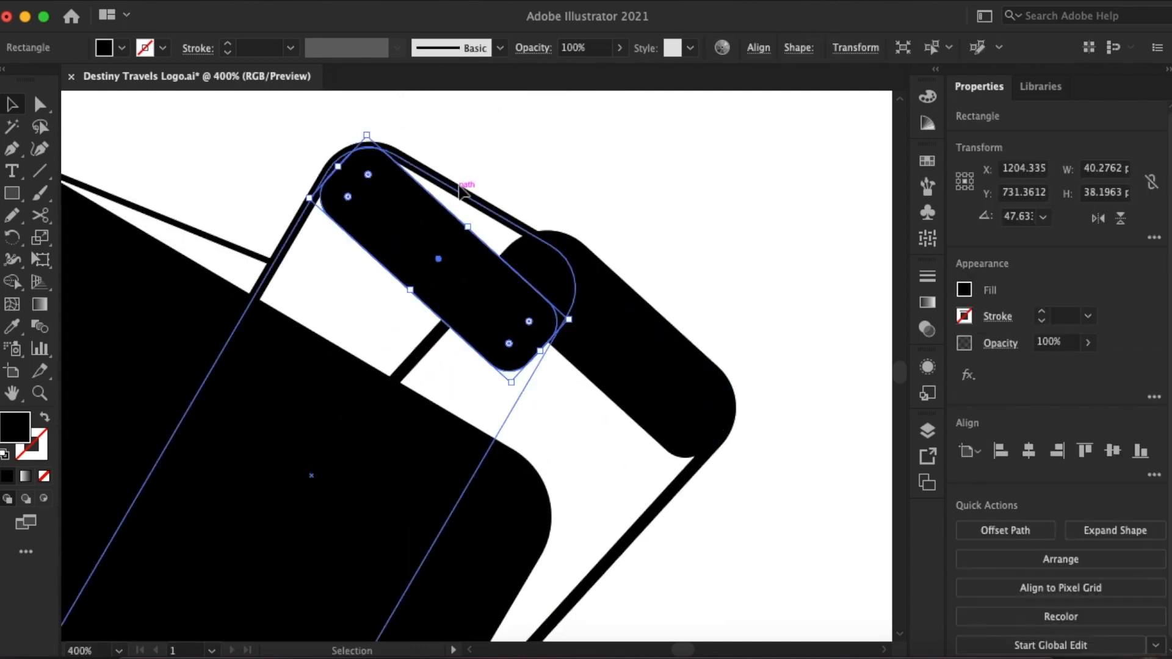
{"action": "left_click_drag", "start_coordinate": [489, 255], "coordinate": [493, 246]}
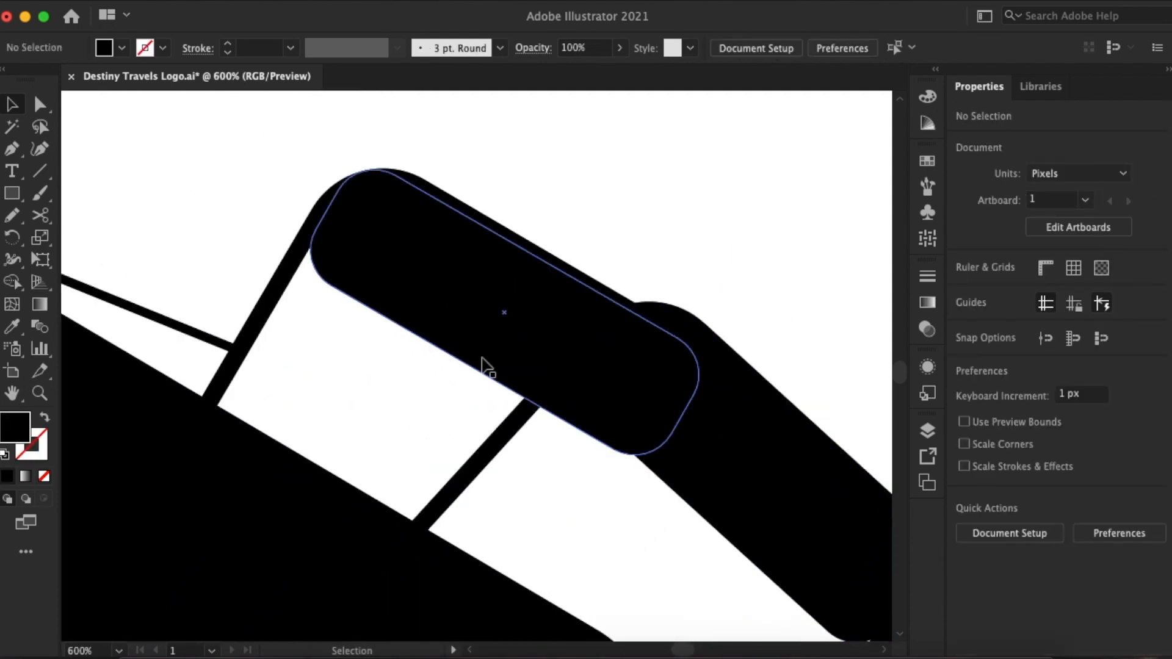
{"action": "left_click", "coordinate": [428, 257]}
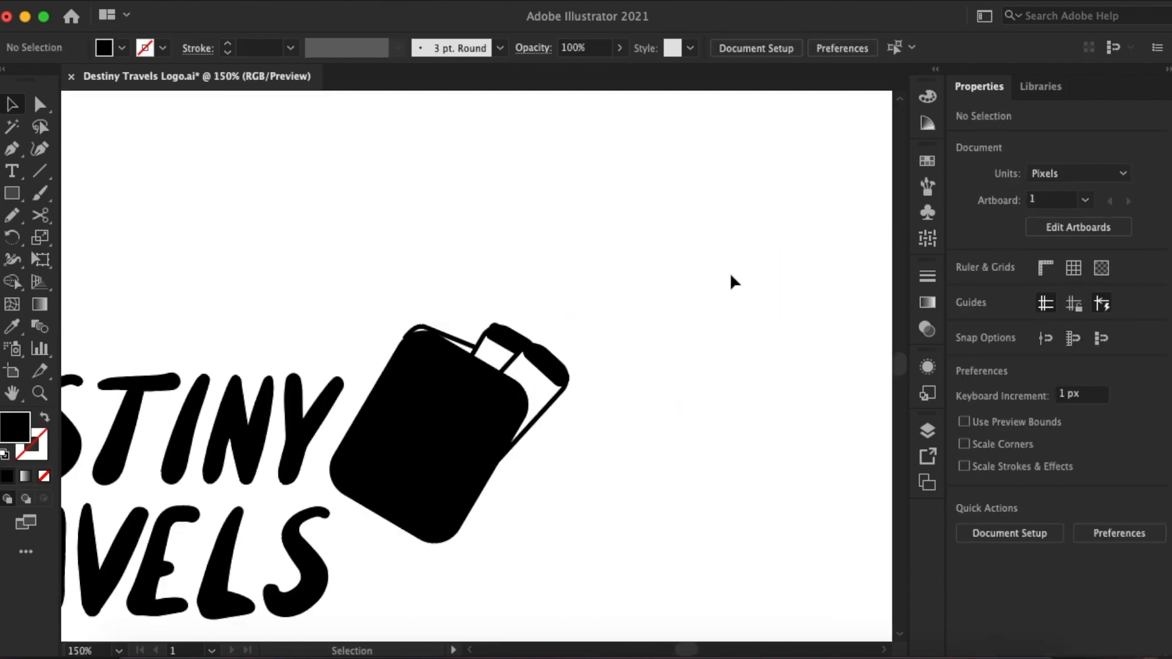
- Try the passport icon at the upper-right end of the stacked DESTINY TRAVELS wordmark
{"action": "left_click", "coordinate": [562, 384]}
{"action": "left_click_drag", "start_coordinate": [562, 384], "coordinate": [554, 337]}
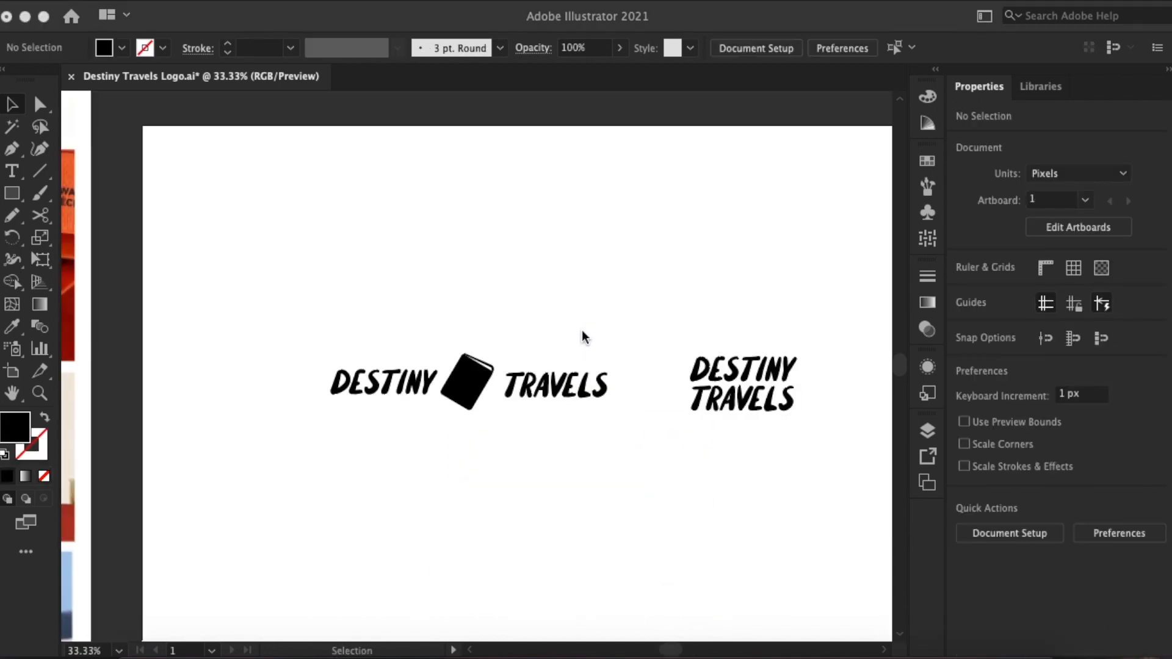
{"action": "scroll", "coordinate": [582, 331], "scroll_direction": "down", "scroll_amount": 1}
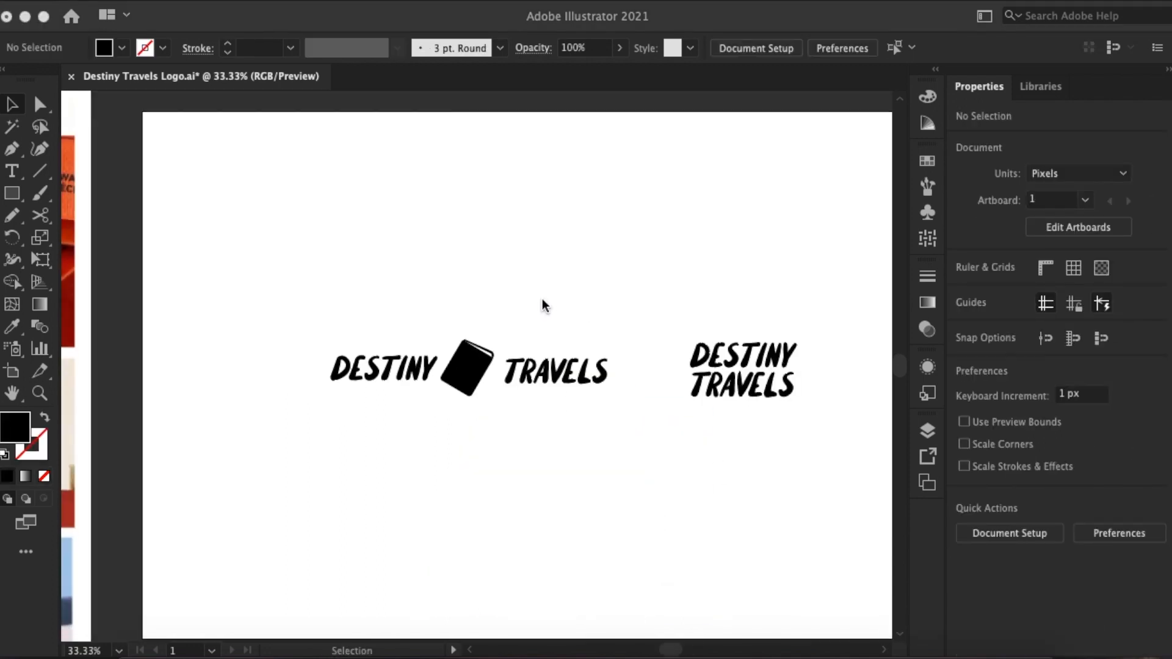
- Move the passport icon out from between DESTINY and TRAVELS to the empty area below the words
{"action": "scroll", "coordinate": [539, 406], "scroll_direction": "right", "scroll_amount": 3}
{"action": "left_click_drag", "start_coordinate": [375, 405], "coordinate": [728, 453]}
{"action": "left_click", "coordinate": [743, 405]}
{"action": "key", "text": "Delete"}
{"action": "left_click_drag", "start_coordinate": [377, 385], "coordinate": [495, 529]}
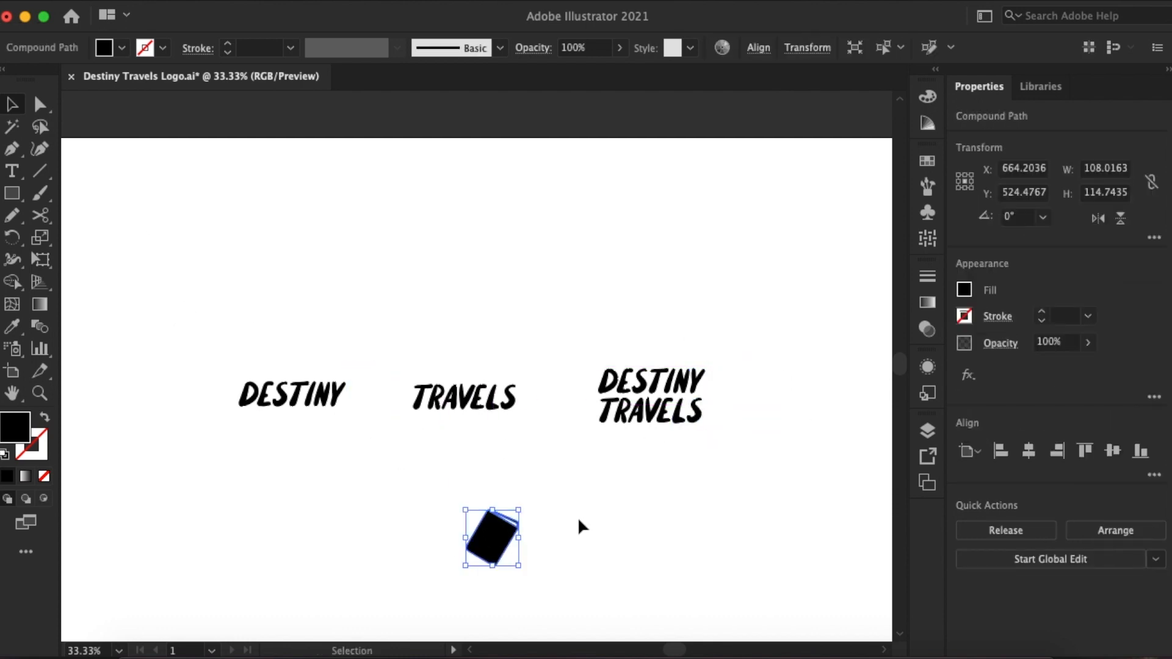
{"action": "left_click", "coordinate": [588, 504]}
- Find a vector picture in the "hand holding passport" image results in the browser and paste it below the wordmarks in Illustrator
{"action": "scroll", "coordinate": [589, 504], "scroll_direction": "down", "scroll_amount": 3}
{"action": "scroll", "coordinate": [556, 470], "scroll_direction": "up", "scroll_amount": 2}
{"action": "left_click", "coordinate": [494, 491]}
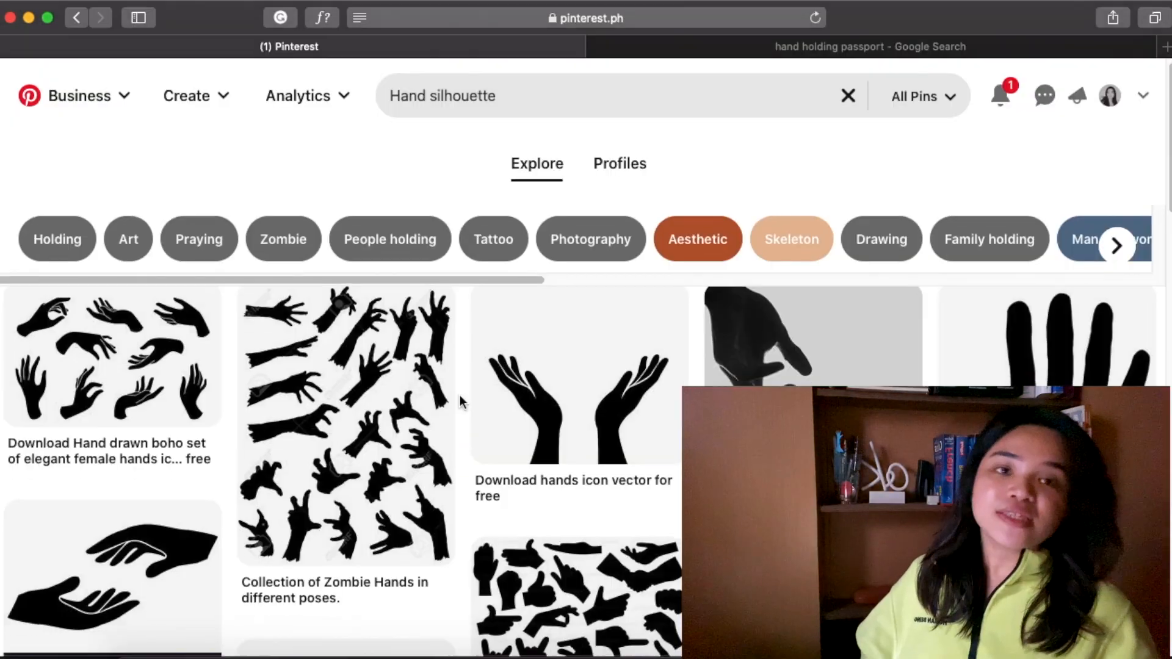
{"action": "scroll", "coordinate": [512, 100], "scroll_direction": "down", "scroll_amount": 5}
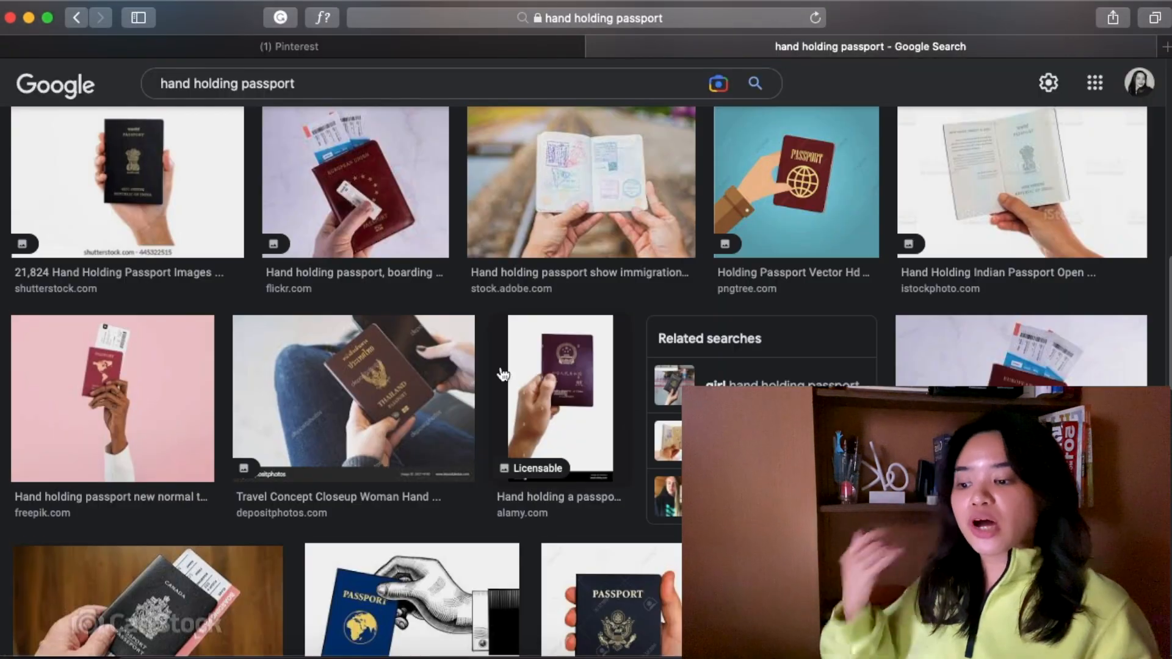
{"action": "scroll", "coordinate": [502, 374], "scroll_direction": "down", "scroll_amount": 15}
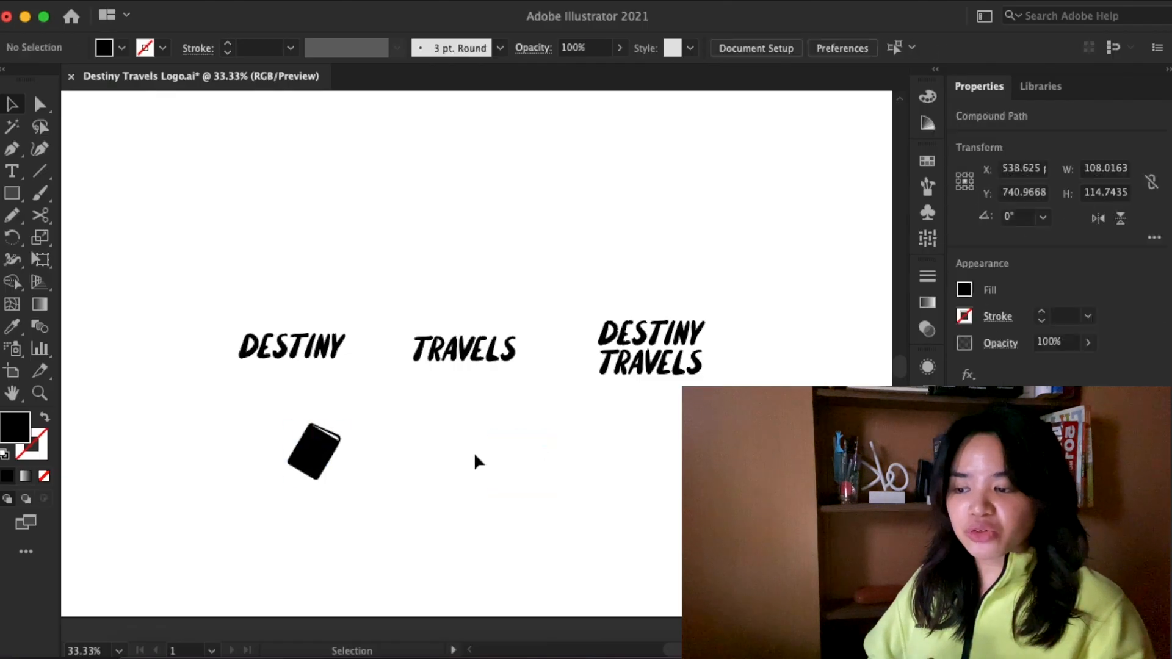
{"action": "key", "text": "super+v"}
{"action": "left_click_drag", "start_coordinate": [474, 452], "coordinate": [589, 496]}
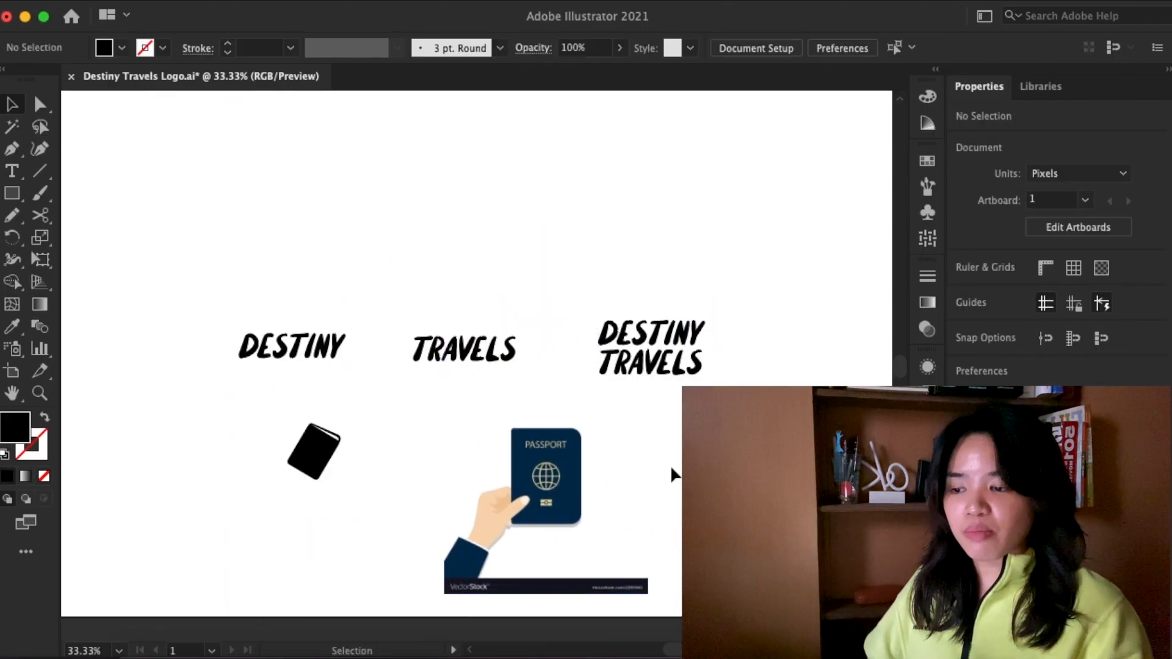
- Trace the hand in the passport reference picture with the Pencil tool as one closed path ending at the wrist
{"action": "key", "text": "super+equal"}
{"action": "scroll", "coordinate": [671, 480], "scroll_direction": "down", "scroll_amount": 2}
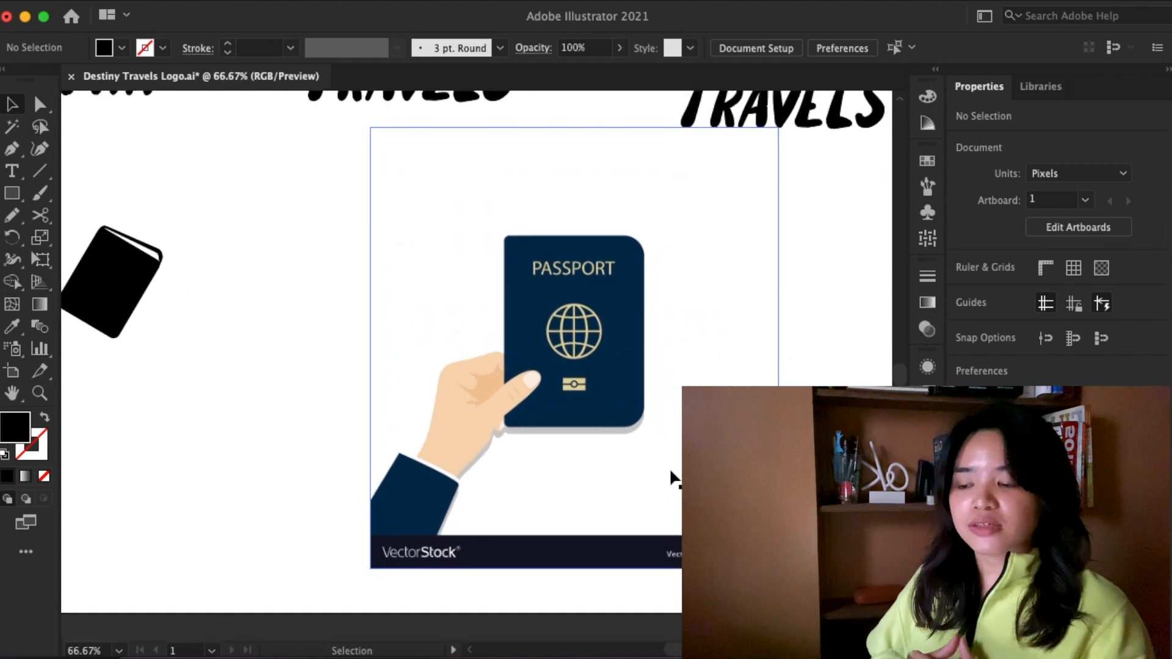
{"action": "left_click", "coordinate": [670, 476]}
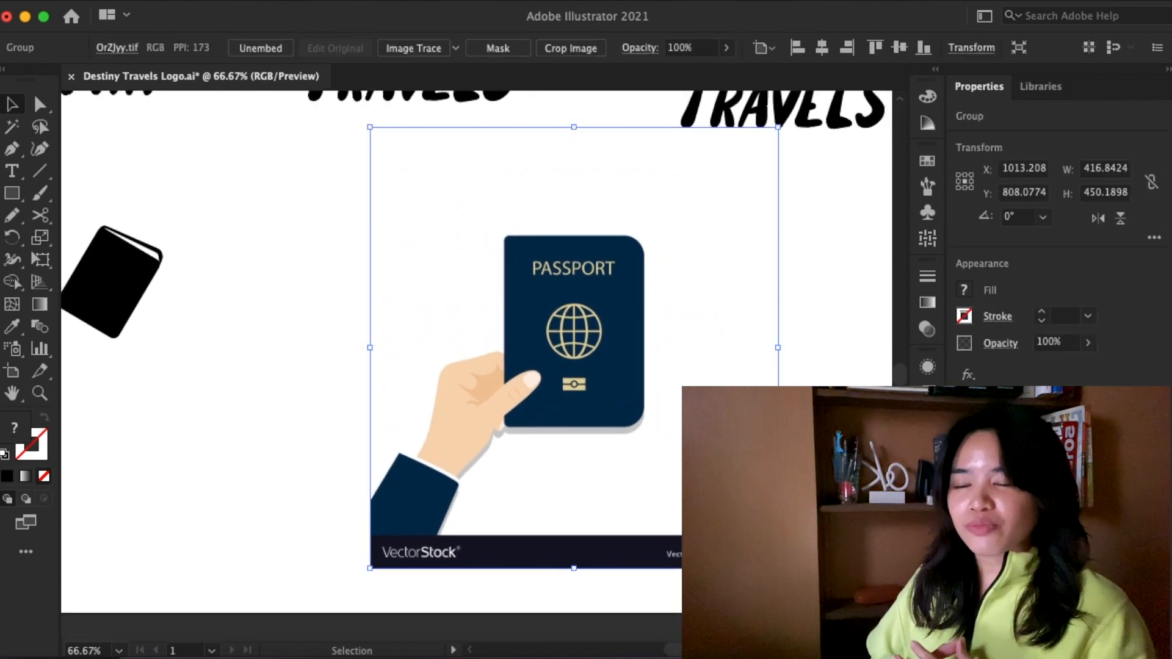
{"action": "mouse_move", "coordinate": [10, 222]}
{"action": "left_mouse_down"}
{"action": "mouse_move", "coordinate": [73, 257]}
{"action": "mouse_move", "coordinate": [78, 239]}
{"action": "left_mouse_up"}
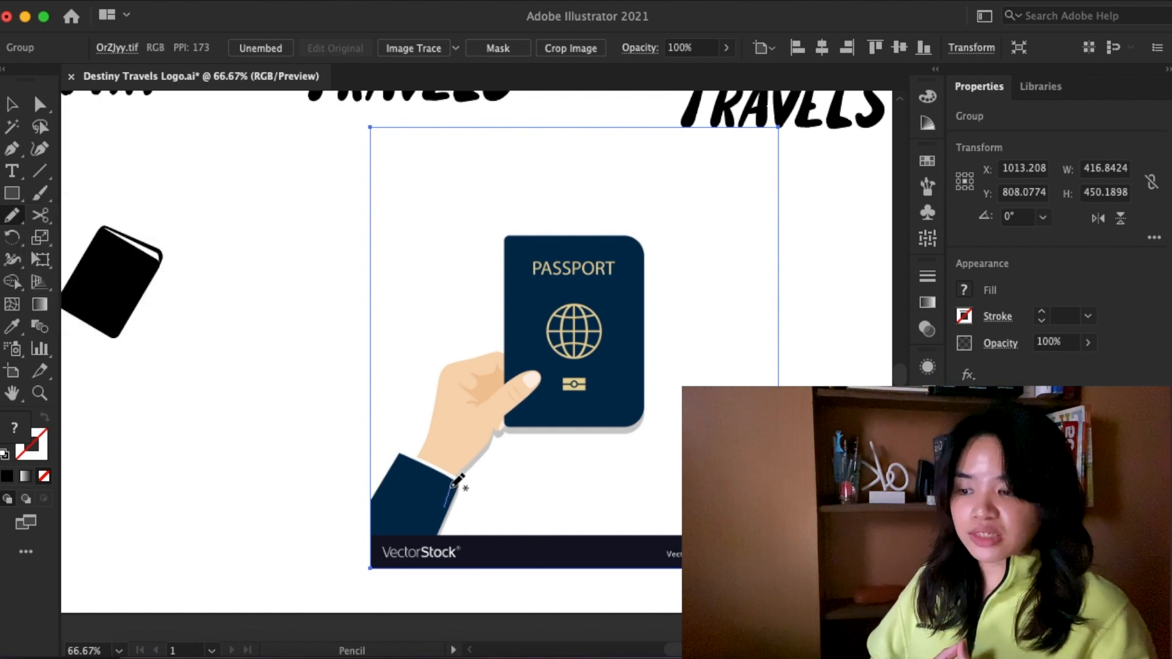
{"action": "left_click_drag", "start_coordinate": [458, 478], "coordinate": [501, 425]}
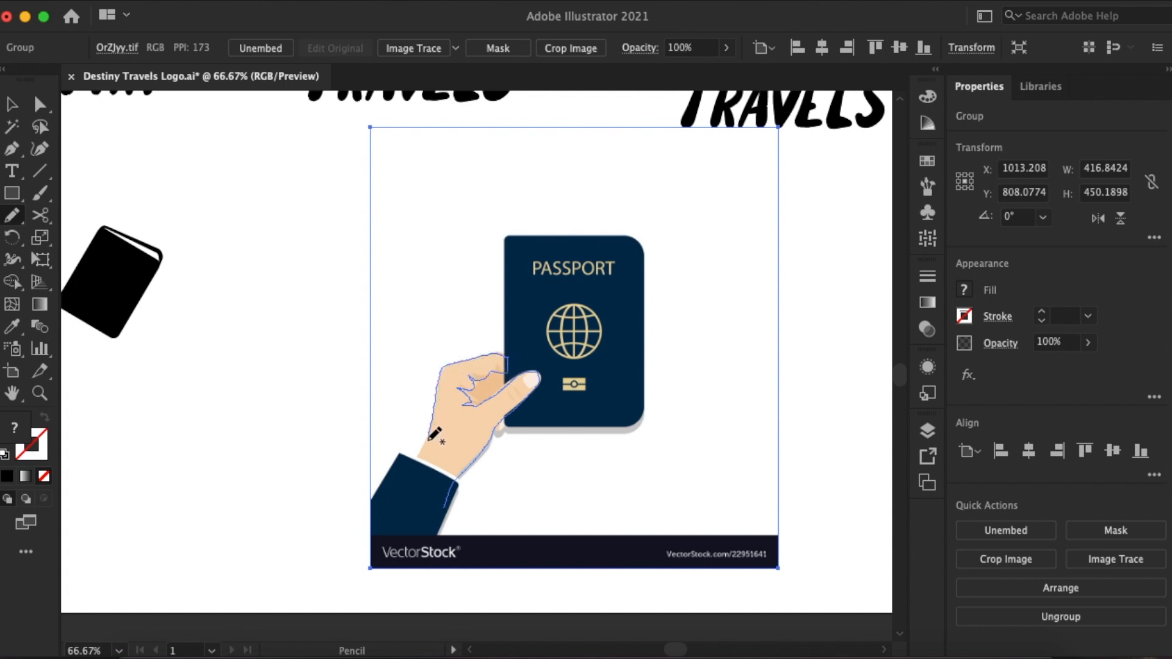
{"action": "left_click_drag", "start_coordinate": [444, 506], "coordinate": [444, 505]}
- Fill the traced hand with black and lower its opacity to 35%
{"action": "left_click", "coordinate": [964, 290]}
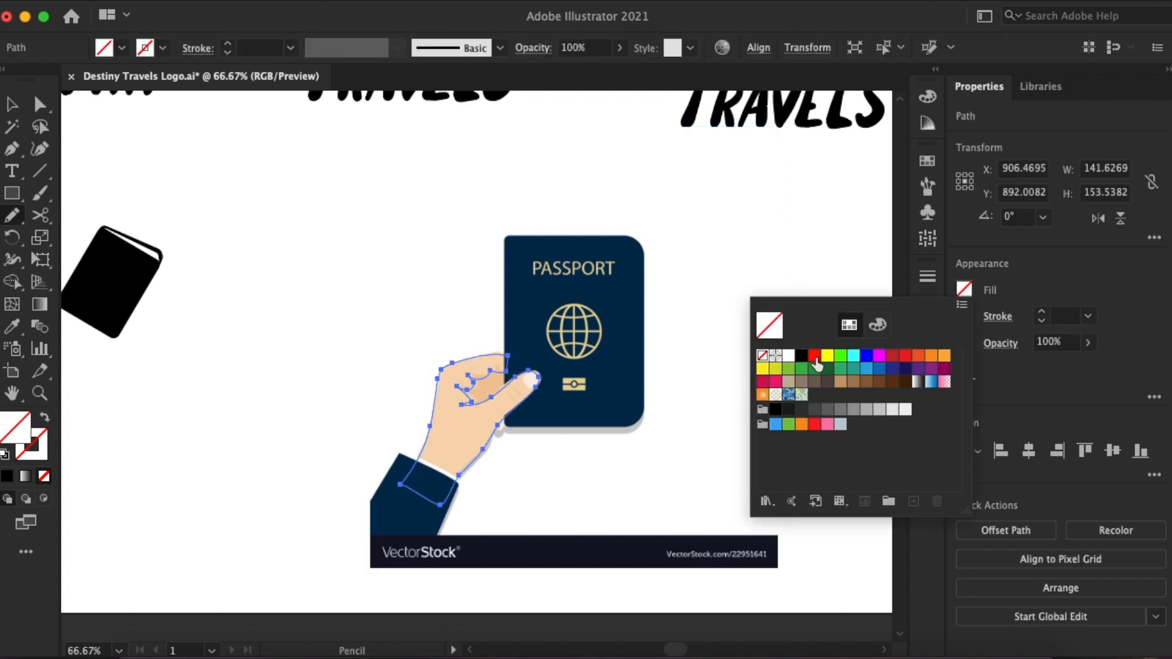
{"action": "left_click", "coordinate": [801, 356]}
{"action": "left_click", "coordinate": [12, 105]}
{"action": "left_click", "coordinate": [265, 220]}
{"action": "left_click", "coordinate": [474, 454]}
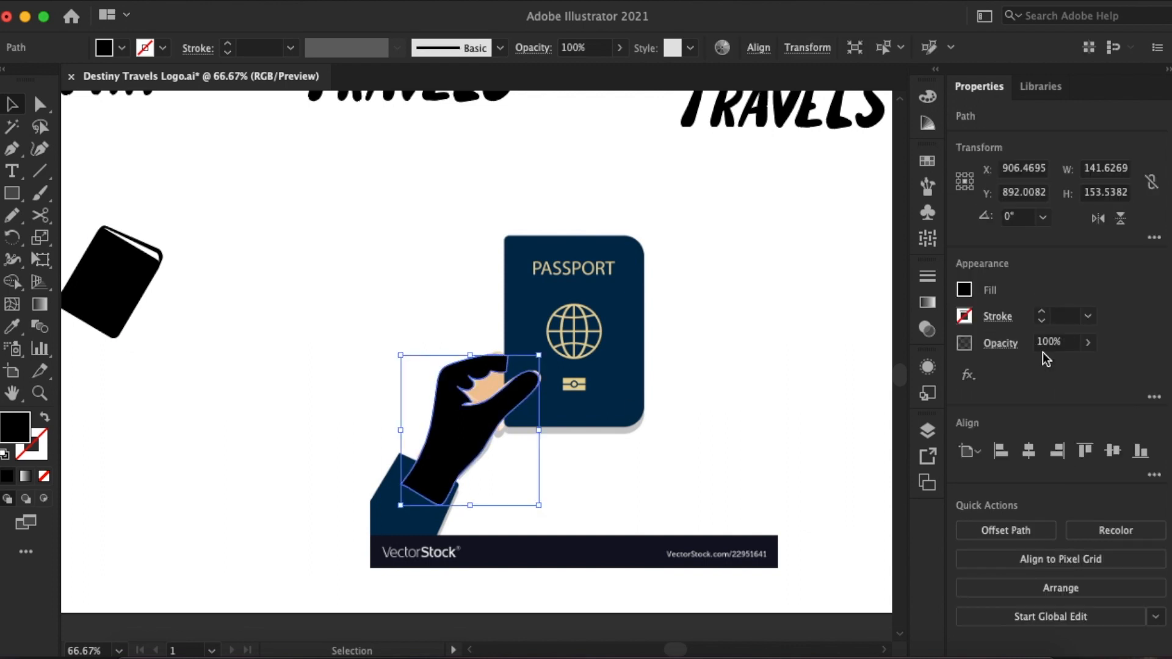
{"action": "left_click_drag", "start_coordinate": [1038, 364], "coordinate": [1038, 364]}
{"action": "left_click", "coordinate": [276, 251]}
- Compare the traced fingers and thumb with the reference picture, and set the hand's opacity back to 100%
{"action": "scroll", "coordinate": [516, 375], "scroll_direction": "up", "scroll_amount": 4}
{"action": "left_click", "coordinate": [480, 419]}
{"action": "left_click", "coordinate": [12, 216]}
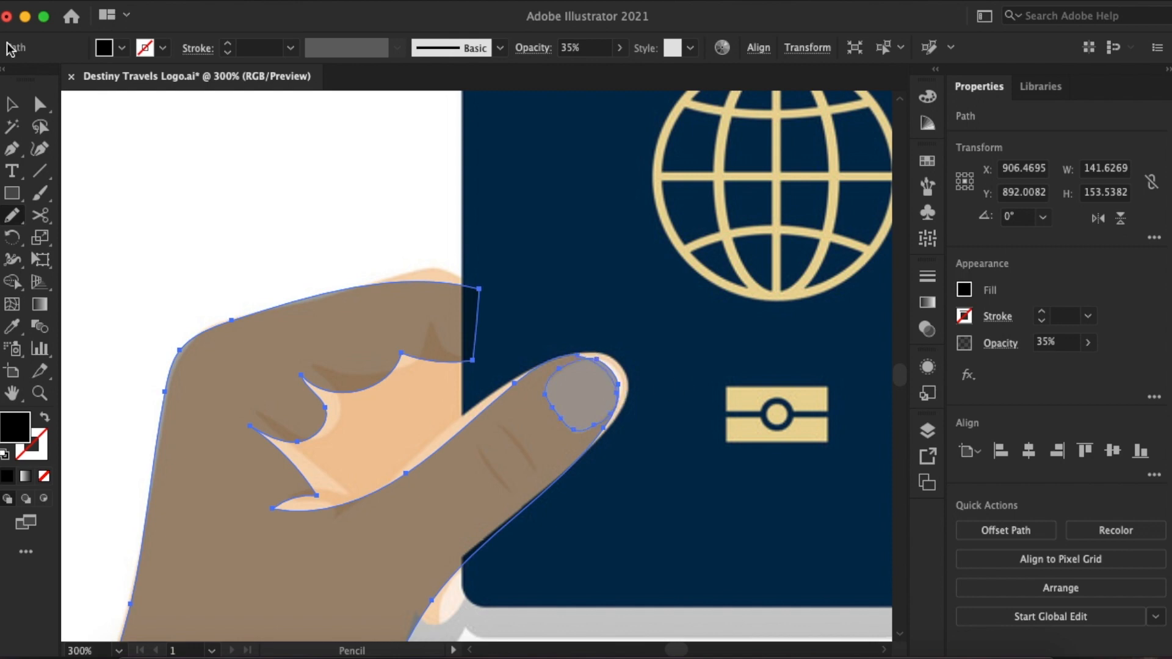
{"action": "left_click", "coordinate": [13, 105]}
{"action": "key", "text": "ctrl+0"}
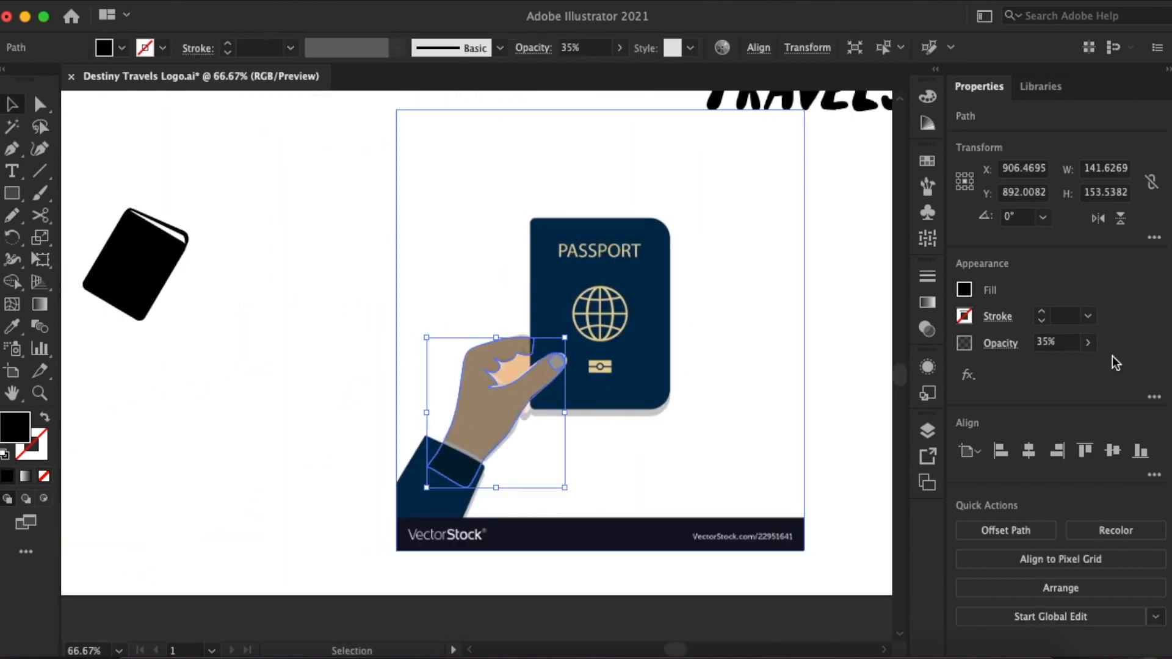
{"action": "left_click", "coordinate": [1088, 316]}
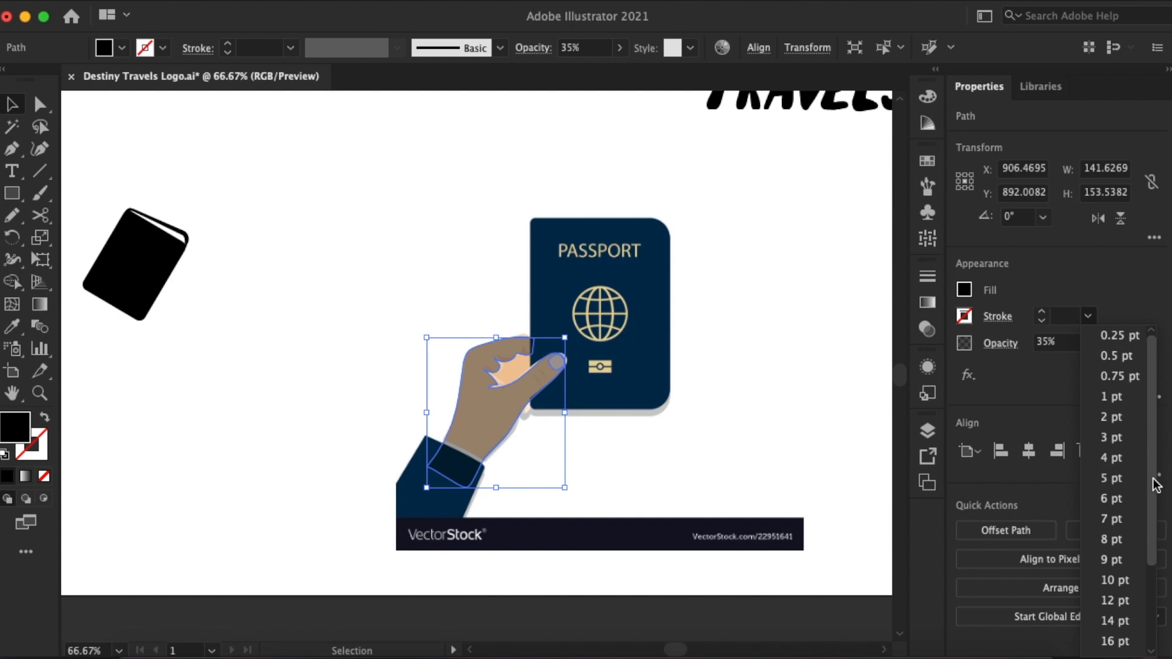
{"action": "left_click", "coordinate": [964, 290]}
{"action": "left_click", "coordinate": [1088, 343]}
{"action": "left_click_drag", "start_coordinate": [1047, 367], "coordinate": [1099, 368]}
- Examine the traced thumb and its nail up close in isolation mode
{"action": "key", "text": "ctrl+shift+a"}
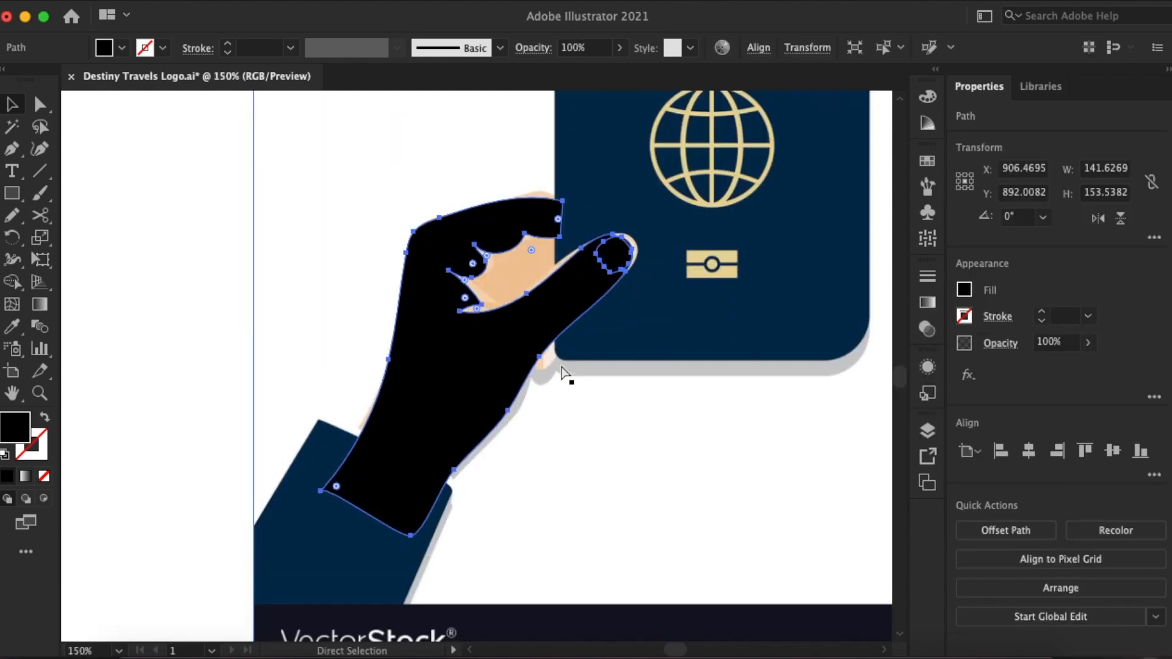
{"action": "key", "text": "ctrl+equal"}
{"action": "key", "text": "ctrl+equal"}
{"action": "key", "text": "ctrl+equal"}
{"action": "scroll", "coordinate": [784, 335], "scroll_direction": "up", "scroll_amount": 3}
{"action": "scroll", "coordinate": [785, 334], "scroll_direction": "right", "scroll_amount": 3}
{"action": "double_click", "coordinate": [632, 289]}
{"action": "left_click", "coordinate": [721, 257]}
{"action": "left_click", "coordinate": [692, 223]}
{"action": "left_click", "coordinate": [730, 287]}
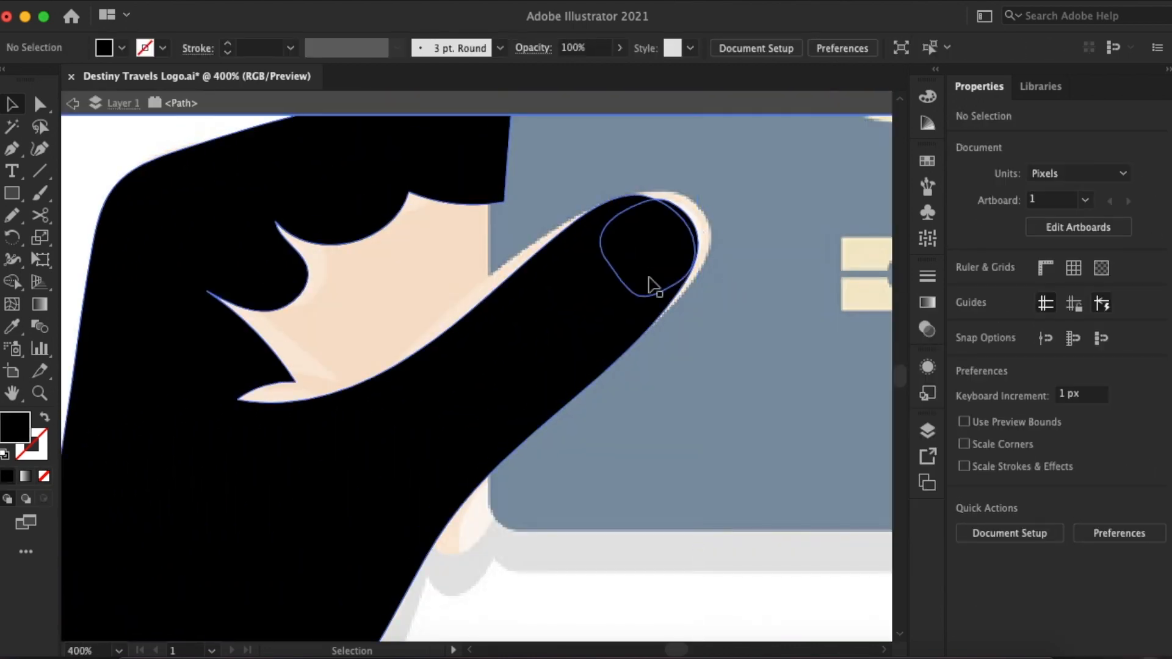
{"action": "left_click", "coordinate": [641, 295]}
{"action": "left_click", "coordinate": [808, 196]}
{"action": "key", "text": "ctrl+0"}
{"action": "scroll", "coordinate": [803, 238], "scroll_direction": "left", "scroll_amount": 3}
{"action": "left_click", "coordinate": [73, 105]}
- Move the traced hand onto the black passport icon, remove its fill and give it a 5 pt black stroke
{"action": "left_click_drag", "start_coordinate": [628, 401], "coordinate": [220, 310]}
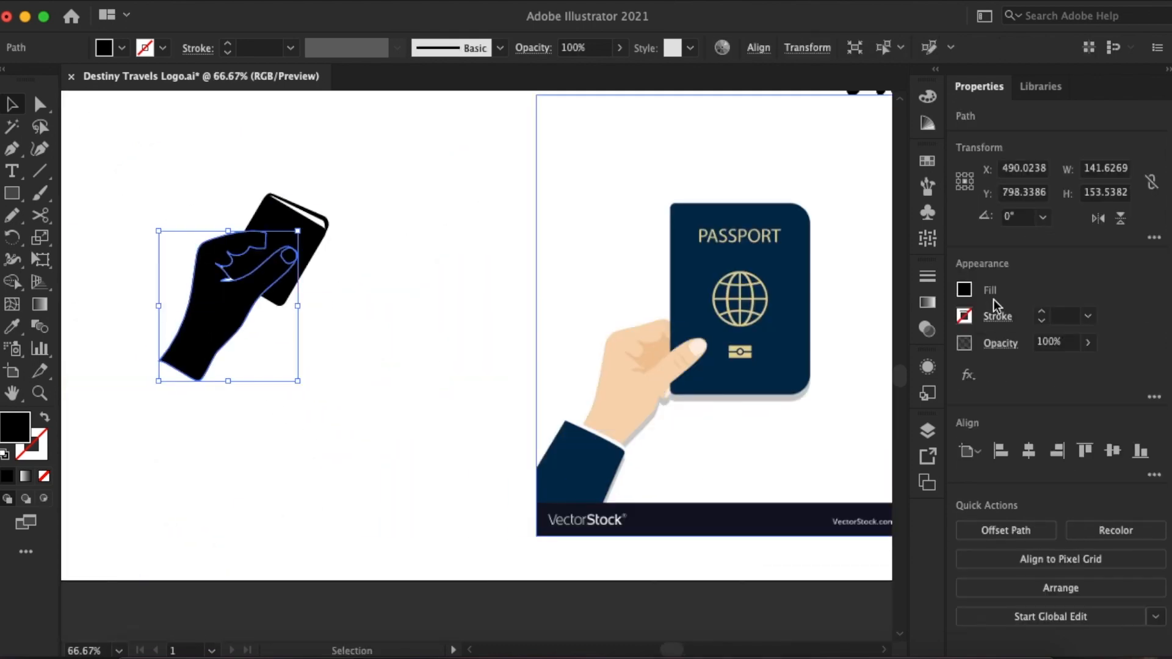
{"action": "key", "text": "slash"}
{"action": "left_click", "coordinate": [1041, 312]}
{"action": "left_click", "coordinate": [1041, 312]}
{"action": "left_click", "coordinate": [1041, 312]}
{"action": "left_click", "coordinate": [1041, 312]}
{"action": "left_click", "coordinate": [1041, 312]}
{"action": "left_click", "coordinate": [379, 261]}
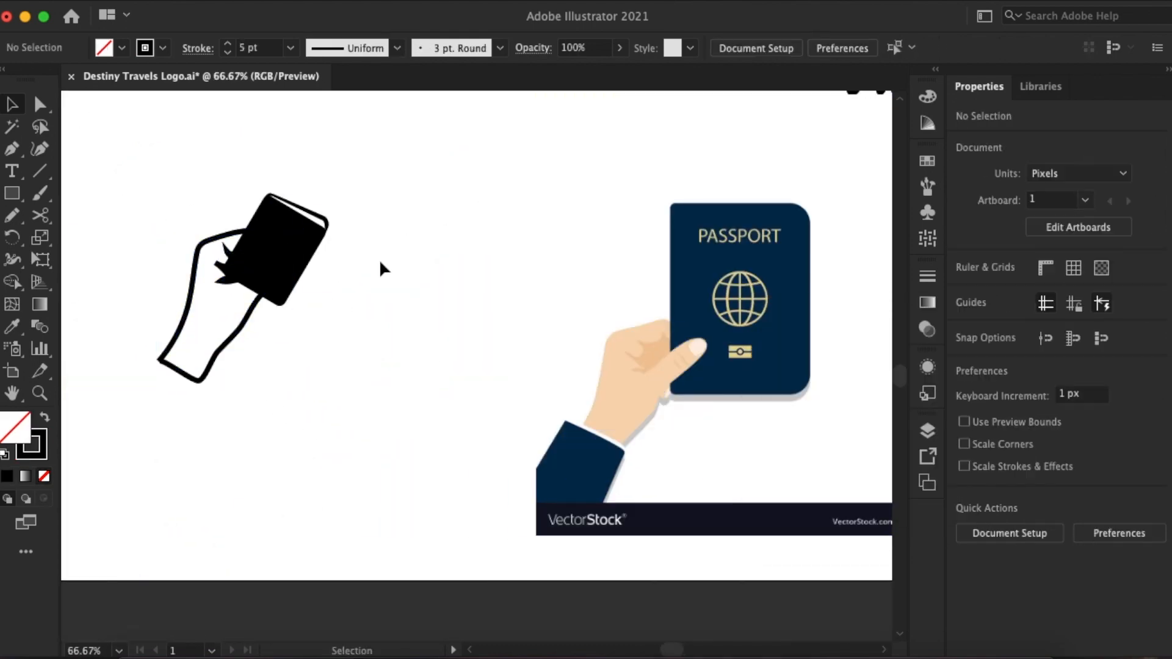
- Rearrange the stacking order so the outlined hand lies in front of the black passport
{"action": "key", "text": "super+equal"}
{"action": "key", "text": "super+equal"}
{"action": "scroll", "coordinate": [380, 262], "scroll_direction": "left", "scroll_amount": 6}
{"action": "left_click", "coordinate": [353, 415]}
{"action": "right_click", "coordinate": [353, 415]}
{"action": "mouse_move", "coordinate": [392, 554]}
{"action": "left_click", "coordinate": [524, 555]}
- Fill the hand with white and set its stroke to 4 pt
{"action": "left_click", "coordinate": [987, 296]}
{"action": "left_click", "coordinate": [788, 344]}
{"action": "left_click", "coordinate": [658, 341]}
{"action": "key", "text": "super+minus"}
{"action": "key", "text": "super+minus"}
{"action": "left_click", "coordinate": [343, 415]}
{"action": "left_click", "coordinate": [1042, 320]}
{"action": "left_click", "coordinate": [584, 344]}
- Nudge the white hand slightly to the left over the passport
{"action": "scroll", "coordinate": [584, 344], "scroll_direction": "up", "scroll_amount": 2}
{"action": "scroll", "coordinate": [585, 344], "scroll_direction": "left", "scroll_amount": 2}
{"action": "left_click", "coordinate": [448, 390]}
{"action": "left_click_drag", "start_coordinate": [449, 390], "coordinate": [443, 389]}
{"action": "left_click", "coordinate": [703, 414]}
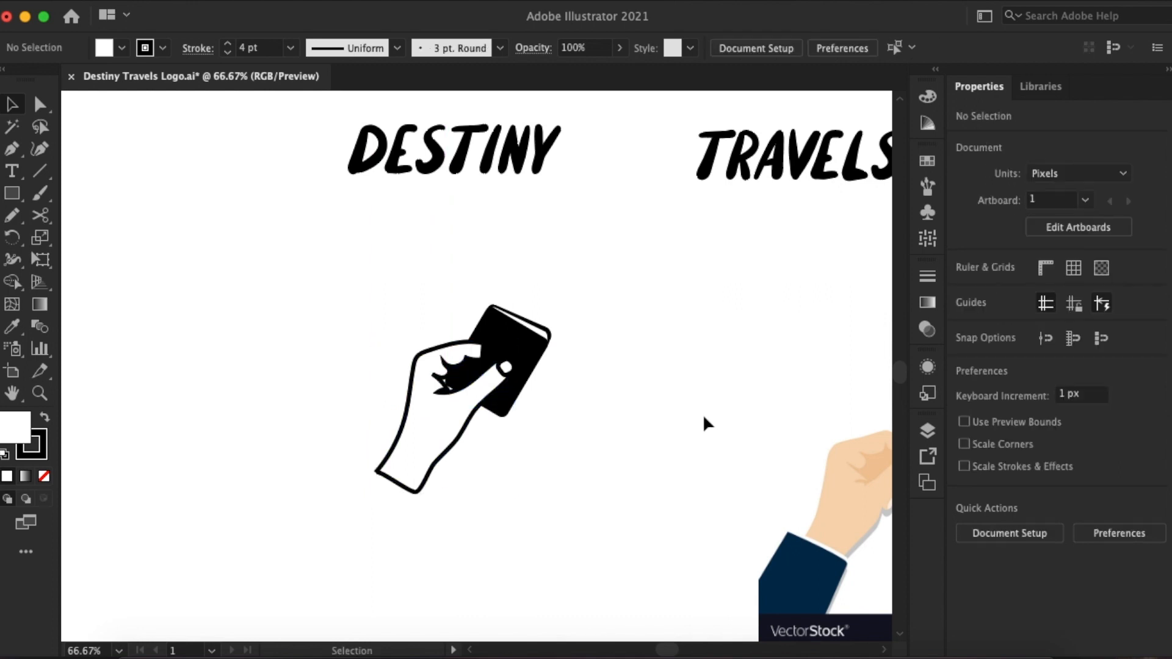
- Rotate the hand clockwise and reposition it so that it grips the passport
{"action": "key", "text": "super+equal"}
{"action": "left_click", "coordinate": [460, 415]}
{"action": "left_click_drag", "start_coordinate": [539, 322], "coordinate": [556, 363]}
{"action": "left_click_drag", "start_coordinate": [462, 449], "coordinate": [447, 449]}
- Set the hand's stroke to 3 pt and move the hand slightly up and to the left
{"action": "left_click", "coordinate": [1043, 320]}
{"action": "left_click", "coordinate": [672, 372]}
{"action": "left_click_drag", "start_coordinate": [435, 406], "coordinate": [428, 401]}
{"action": "left_click", "coordinate": [665, 462]}
- Cut the hand's outline at the curled fingers with the Scissors tool
{"action": "key", "text": "super+minus"}
{"action": "key", "text": "super+minus"}
{"action": "key", "text": "super+equal"}
{"action": "key", "text": "super+equal"}
{"action": "key", "text": "super+equal"}
{"action": "key", "text": "super+equal"}
{"action": "key", "text": "super+equal"}
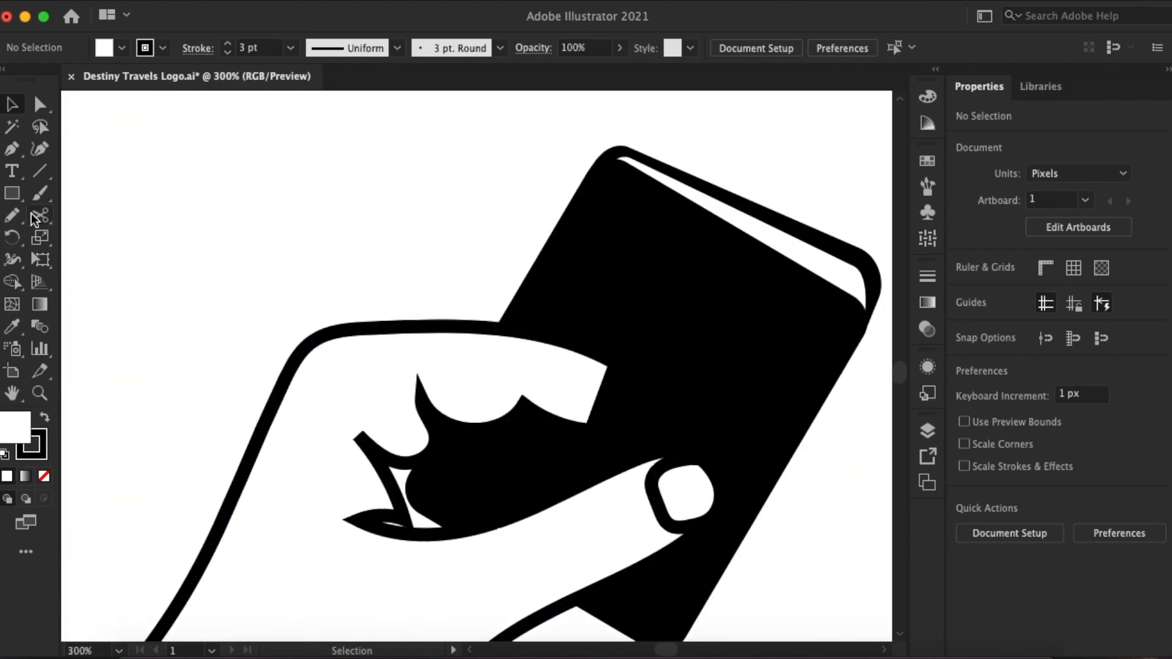
{"action": "left_click", "coordinate": [40, 215]}
{"action": "left_click", "coordinate": [465, 419]}
- Send the fingertip part of the cut hand behind the passport, leaving the thumb in front
{"action": "key", "text": "v"}
{"action": "right_click", "coordinate": [558, 346]}
{"action": "mouse_move", "coordinate": [705, 573]}
{"action": "left_click", "coordinate": [782, 619]}
{"action": "left_click", "coordinate": [839, 512]}
- Examine the hand-and-passport icon at several magnifications
{"action": "key", "text": "super+minus"}
{"action": "key", "text": "super+minus"}
{"action": "key", "text": "super+minus"}
{"action": "key", "text": "super+minus"}
{"action": "key", "text": "super+minus"}
{"action": "key", "text": "super+equal"}
{"action": "key", "text": "super+equal"}
{"action": "key", "text": "super+minus"}
{"action": "key", "text": "super+minus"}
{"action": "key", "text": "super+minus"}
{"action": "key", "text": "super+equal"}
{"action": "key", "text": "super+equal"}
{"action": "key", "text": "super+equal"}
- Scale the hand down slightly and move it about 3 px to the left against the passport
{"action": "left_click", "coordinate": [348, 541]}
{"action": "left_click_drag", "start_coordinate": [308, 539], "coordinate": [331, 515]}
{"action": "left_click_drag", "start_coordinate": [443, 383], "coordinate": [438, 384]}
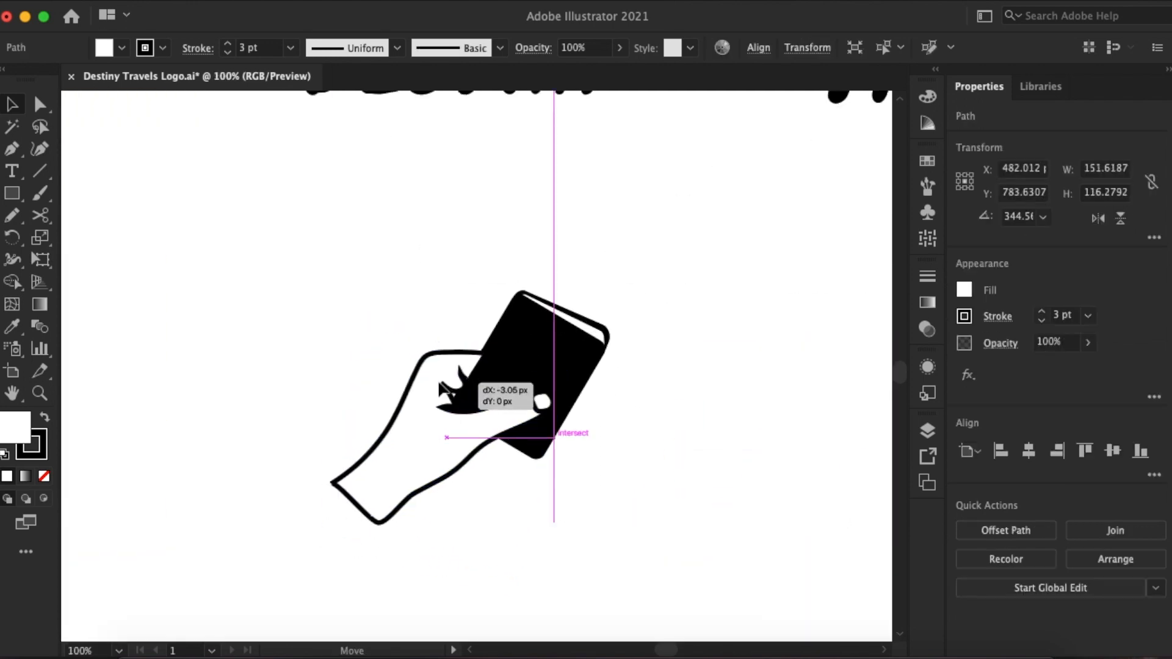
{"action": "left_click", "coordinate": [374, 332]}
{"action": "key", "text": "super+minus"}
{"action": "key", "text": "super+minus"}
{"action": "key", "text": "super+minus"}
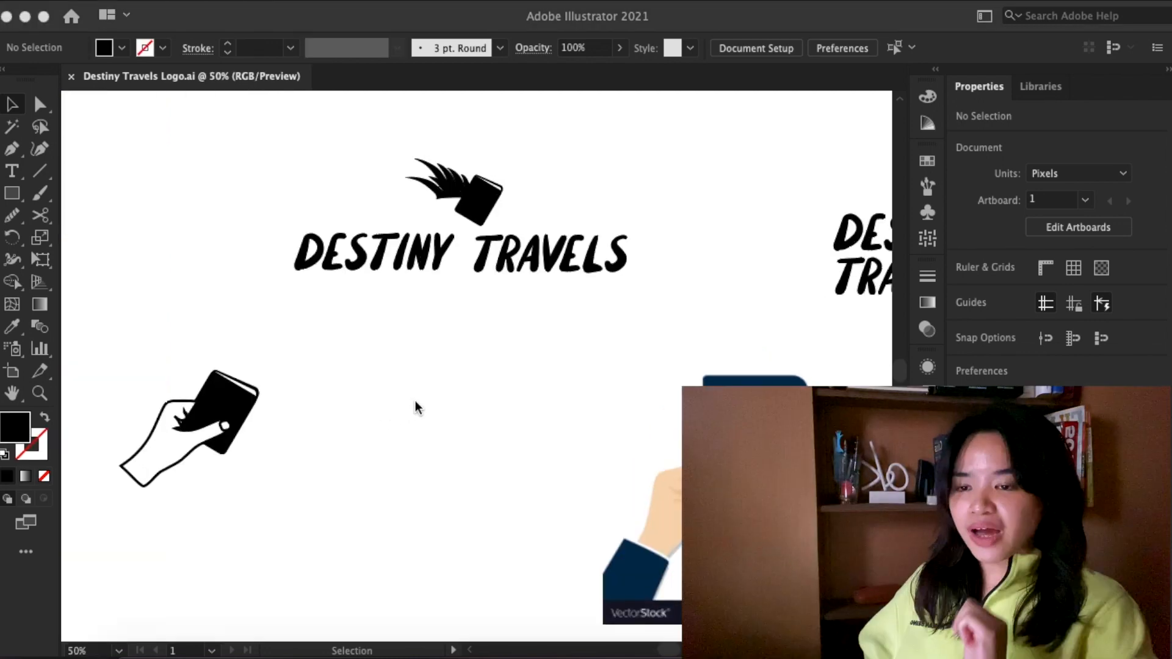
- Move the winged passport icon out from above the horizontal wordmark into the empty space to its right
{"action": "left_click", "coordinate": [425, 156]}
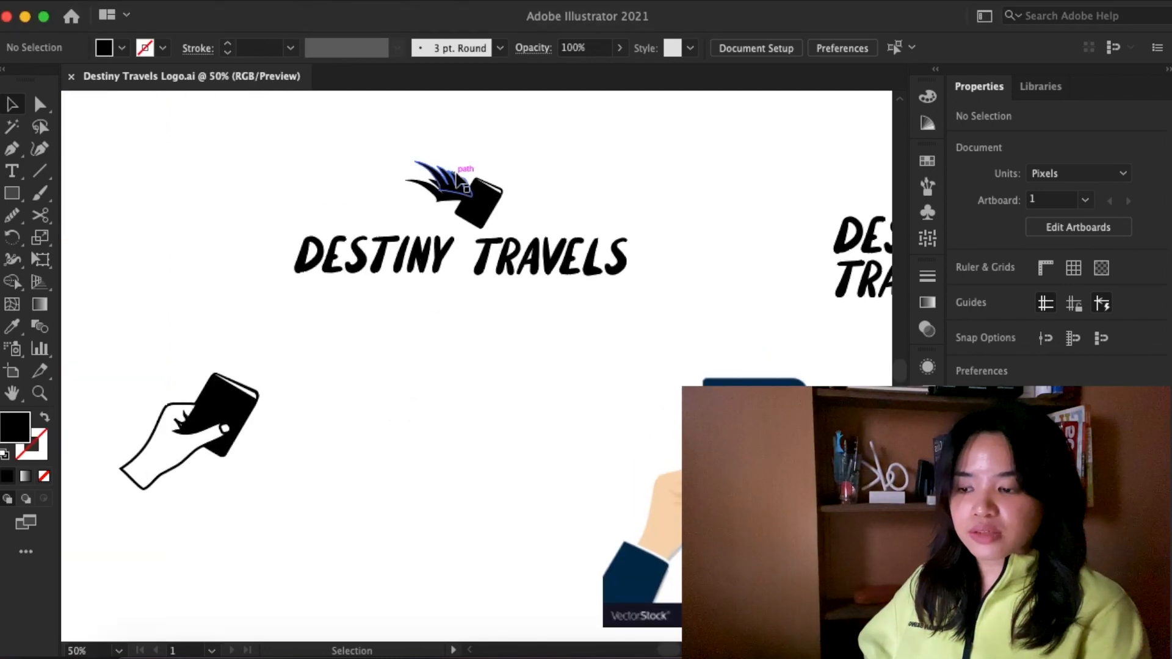
{"action": "left_click", "coordinate": [451, 166]}
{"action": "left_click_drag", "start_coordinate": [450, 166], "coordinate": [726, 238]}
- Place the hand-and-passport icon centred above the horizontal DESTINY TRAVELS wordmark
{"action": "left_click", "coordinate": [152, 379]}
{"action": "left_click", "coordinate": [208, 431]}
{"action": "left_click_drag", "start_coordinate": [205, 441], "coordinate": [492, 193]}
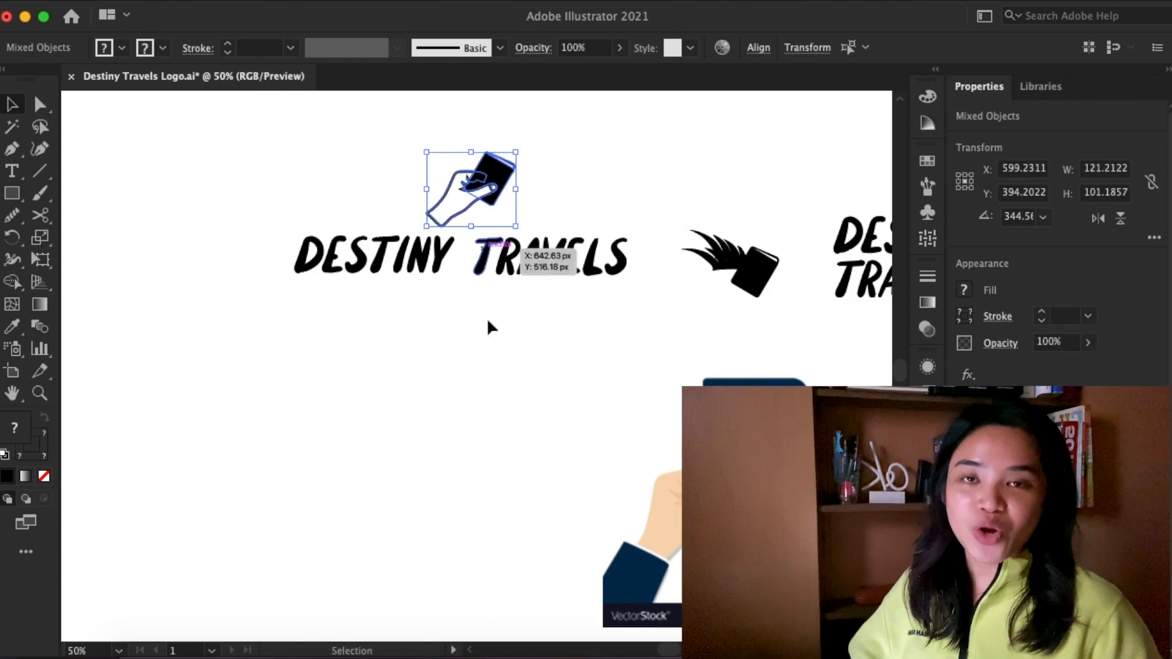
{"action": "left_click", "coordinate": [489, 411]}
- Draw a black rectangle about 145 px wide and 99 px high below the enlarged winged passport
{"action": "mouse_move", "coordinate": [216, 376]}
{"action": "left_mouse_down"}
{"action": "mouse_move", "coordinate": [340, 452]}
{"action": "mouse_move", "coordinate": [359, 450]}
{"action": "mouse_move", "coordinate": [359, 472]}
{"action": "left_mouse_up"}
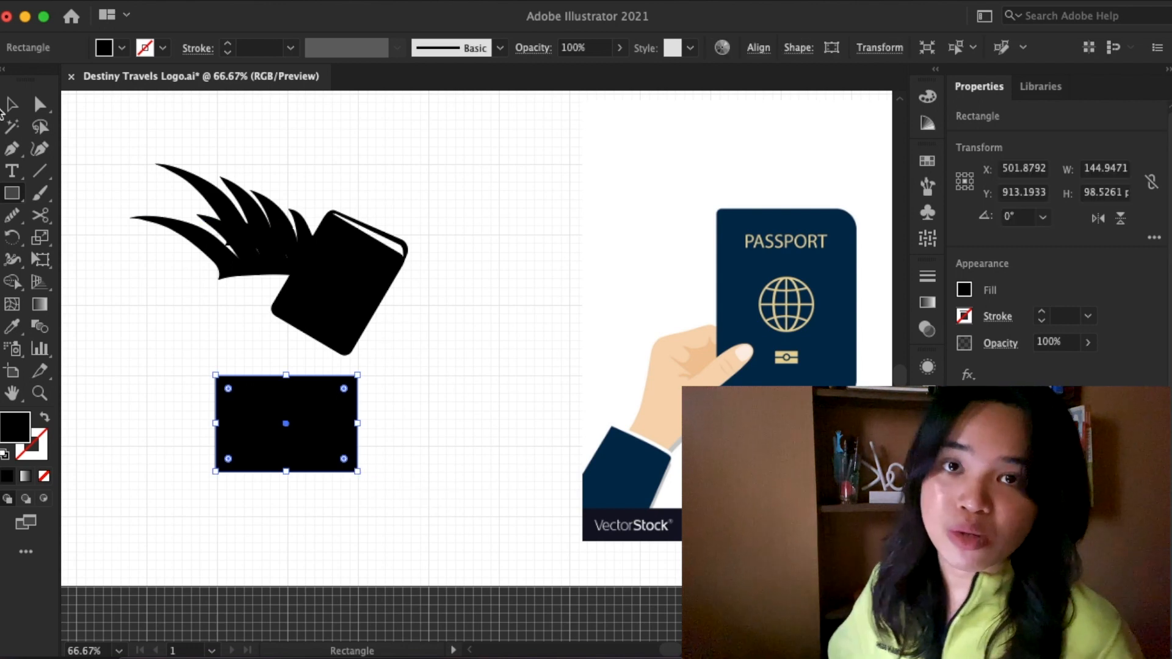
{"action": "key", "text": "v"}
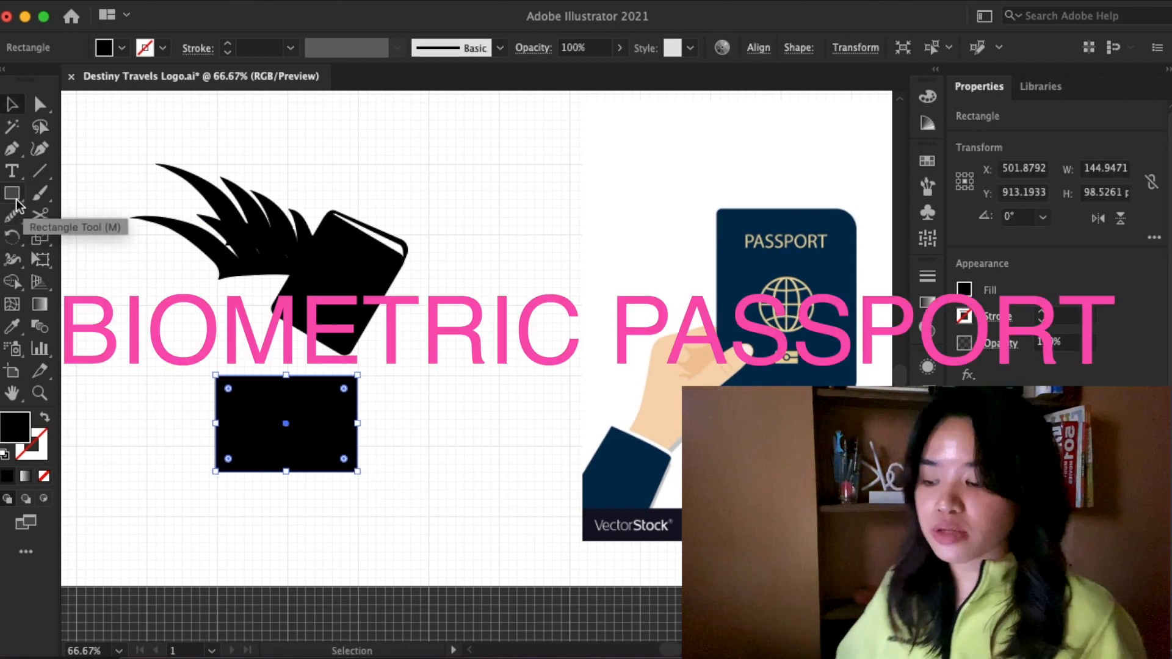
{"action": "left_click", "coordinate": [66, 207]}
{"action": "left_click", "coordinate": [269, 425]}
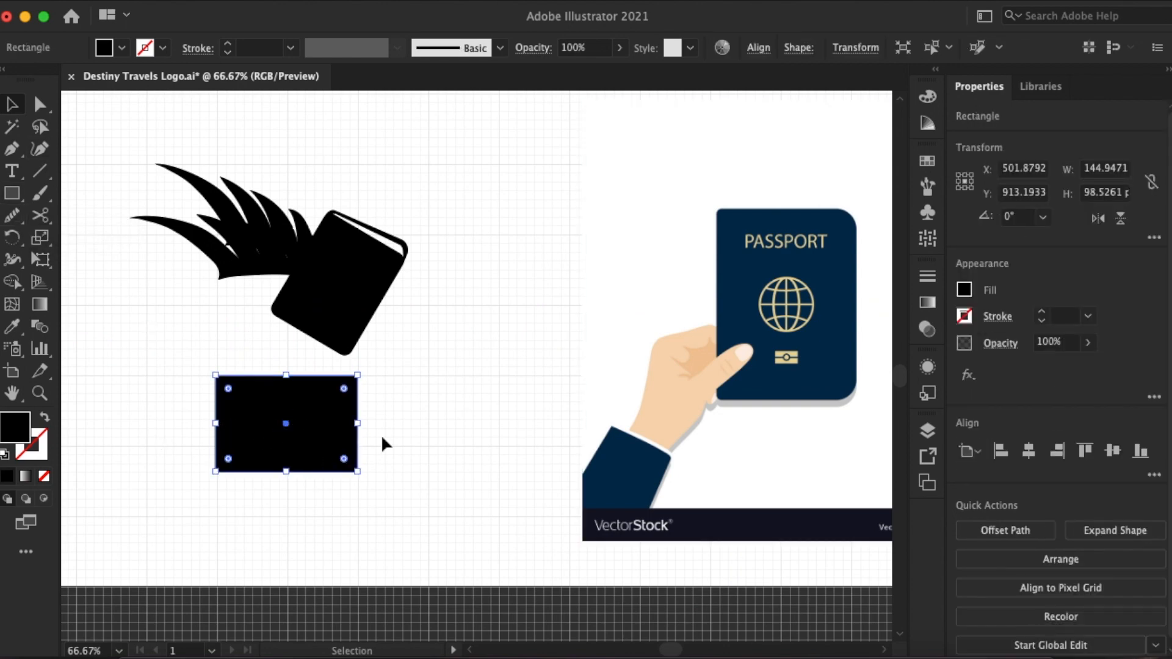
- Reduce the rectangle to about 49 px high and place a duplicate beneath it with a narrow gap
{"action": "left_click", "coordinate": [464, 421]}
{"action": "left_click", "coordinate": [299, 423]}
{"action": "left_click_drag", "start_coordinate": [286, 471], "coordinate": [330, 463]}
{"action": "left_click", "coordinate": [409, 430]}
- Delete the lower bar and extend the lower edge of the remaining bar downward
{"action": "key", "text": "super+equal"}
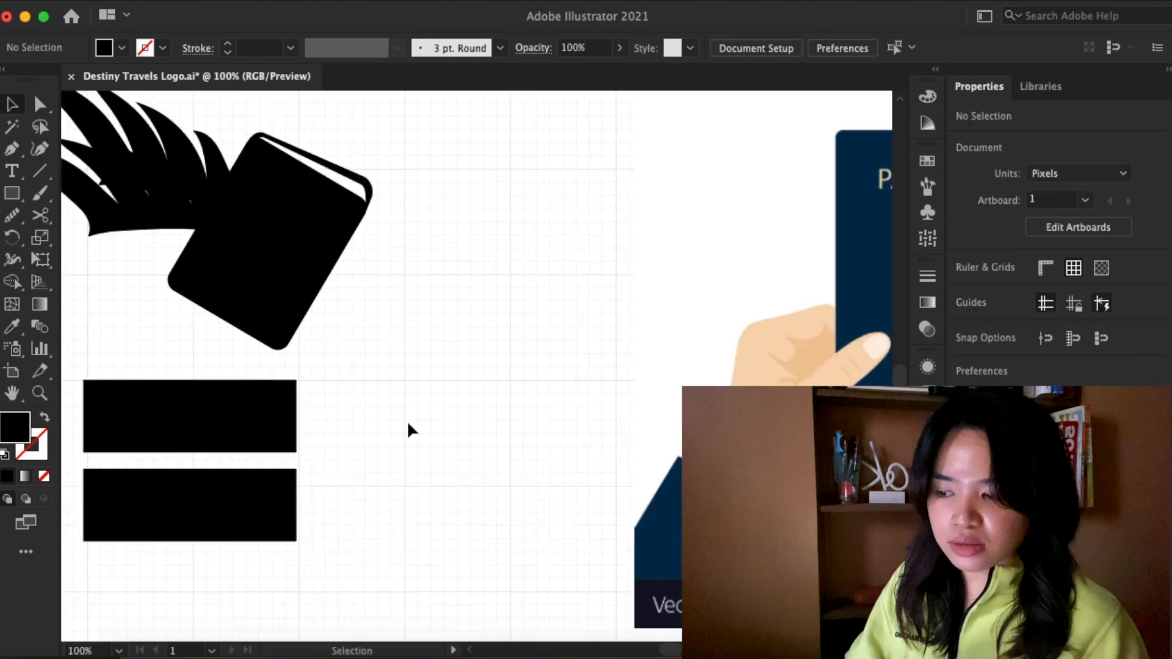
{"action": "scroll", "coordinate": [407, 421], "scroll_direction": "left", "scroll_amount": 5}
{"action": "scroll", "coordinate": [407, 421], "scroll_direction": "down", "scroll_amount": 2}
{"action": "left_click", "coordinate": [353, 458]}
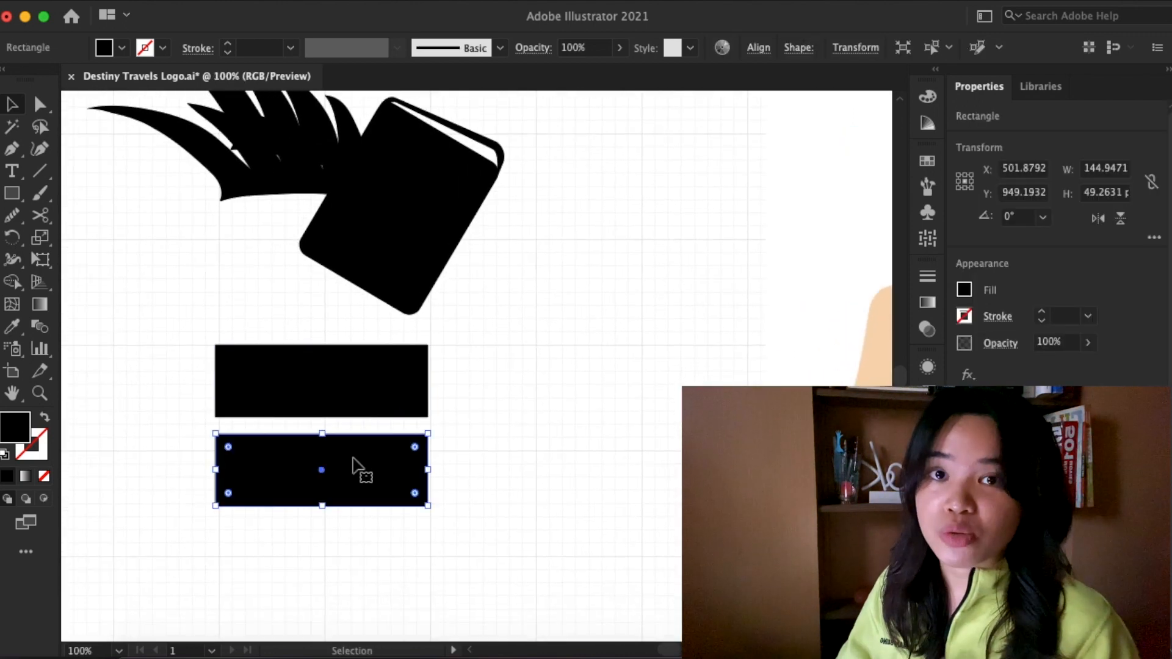
{"action": "key", "text": "Delete"}
{"action": "left_click", "coordinate": [338, 416]}
{"action": "left_click_drag", "start_coordinate": [322, 417], "coordinate": [371, 444]}
{"action": "left_click", "coordinate": [359, 378], "text": "shift"}
{"action": "left_click_drag", "start_coordinate": [359, 378], "coordinate": [363, 379]}
{"action": "left_click", "coordinate": [486, 417]}
- Draw an ellipse over the bar with the Ellipse tool for the biometric passport symbol
{"action": "key", "text": "super+minus"}
{"action": "key", "text": "super+minus"}
{"action": "left_click_drag", "start_coordinate": [12, 193], "coordinate": [94, 241]}
{"action": "scroll", "coordinate": [303, 376], "scroll_direction": "right", "scroll_amount": 3}
{"action": "mouse_move", "coordinate": [302, 383]}
{"action": "left_mouse_down"}
{"action": "mouse_move", "coordinate": [320, 405]}
{"action": "mouse_move", "coordinate": [445, 395]}
{"action": "left_mouse_up"}
{"action": "key", "text": "v"}
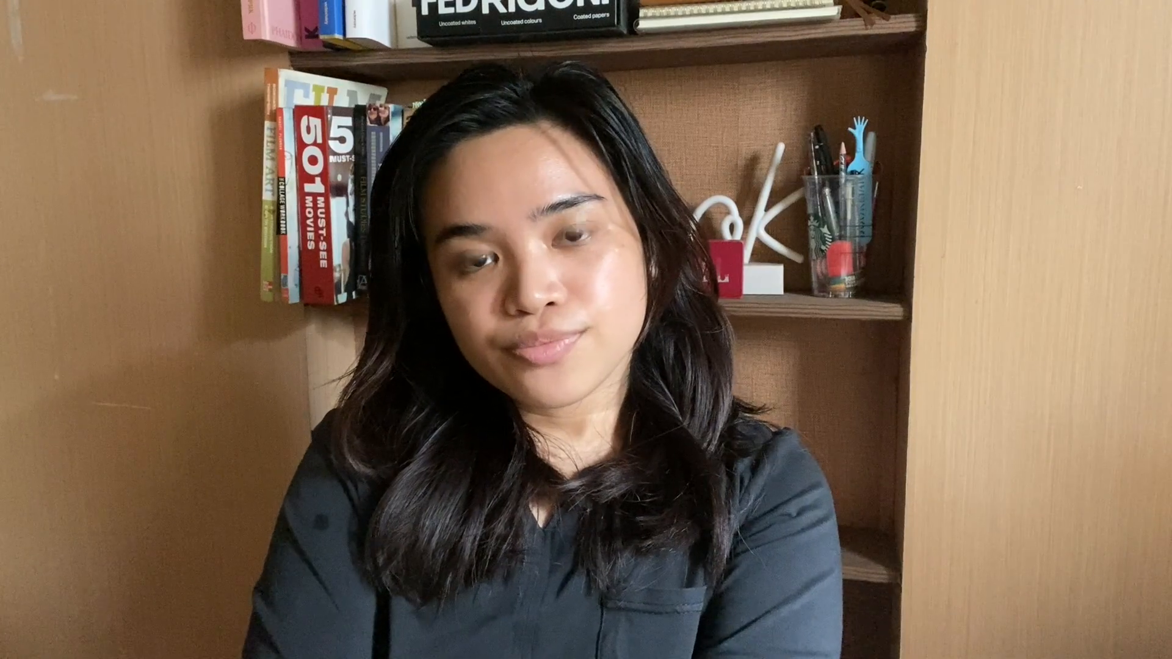